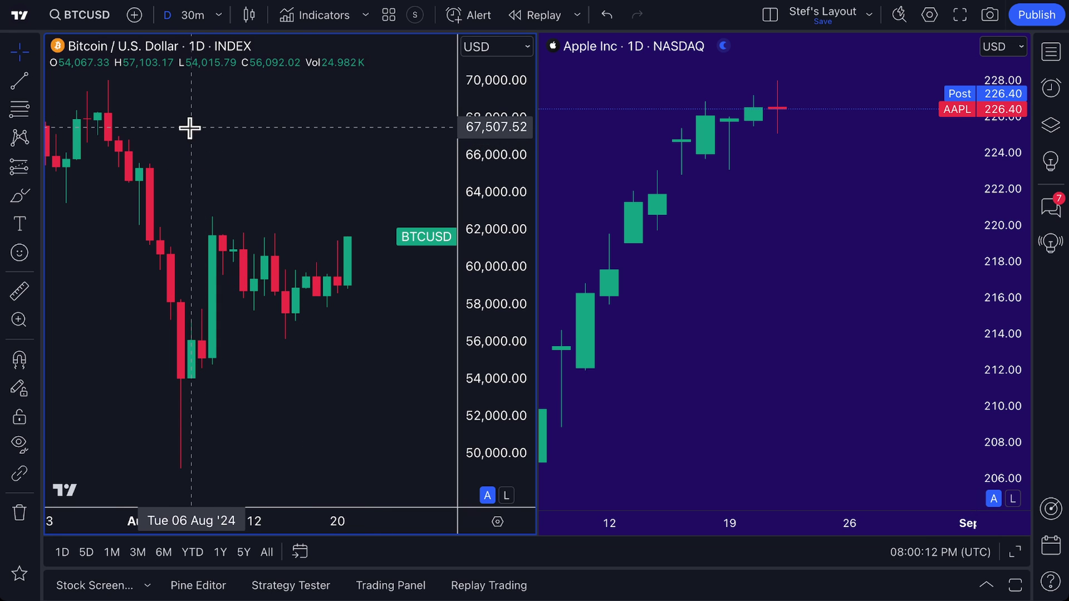
left_click(729, 179)
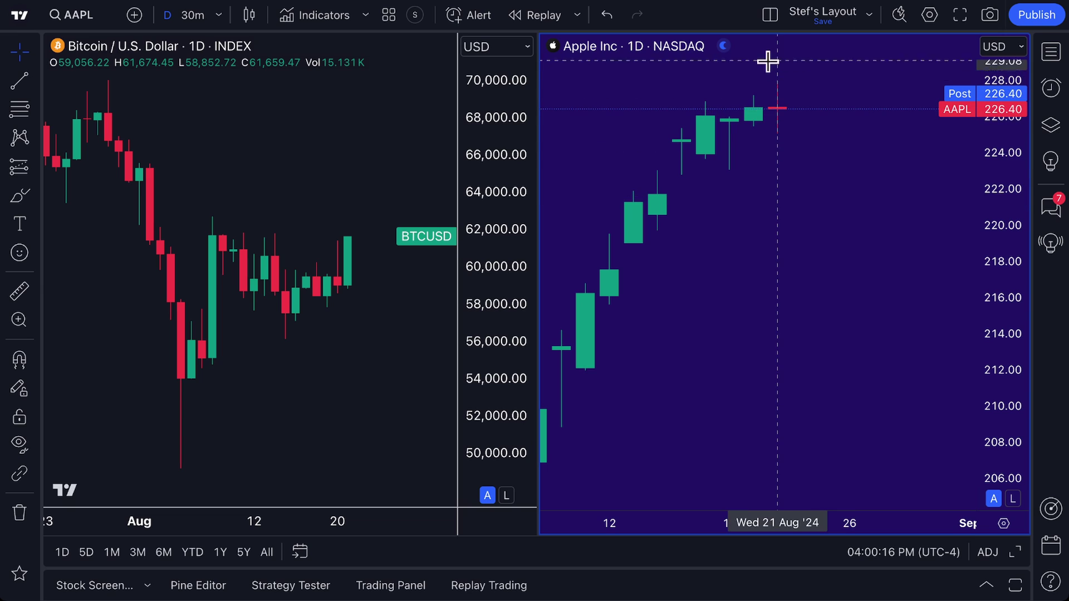
left_click(770, 15)
left_click(687, 100)
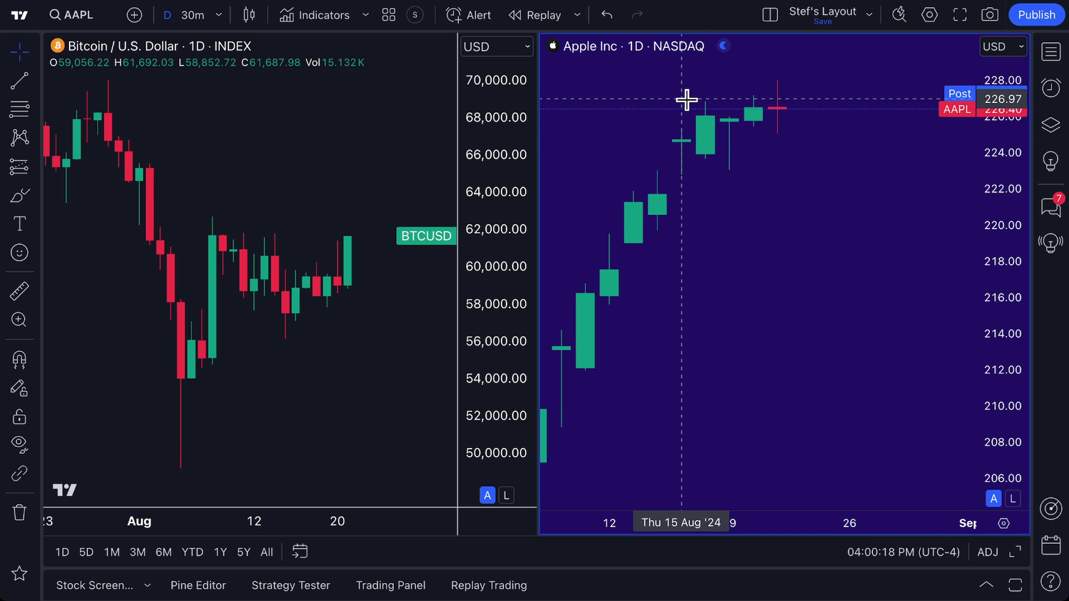
- Turn on Bar Replay with its scope set to all charts in the layout
left_click(536, 15)
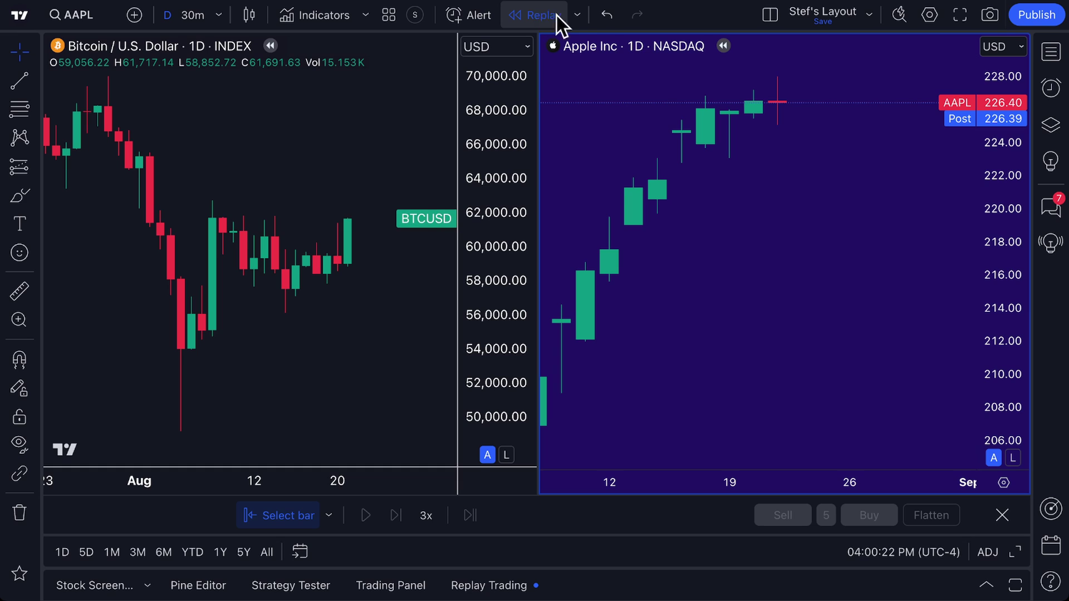
left_click(578, 17)
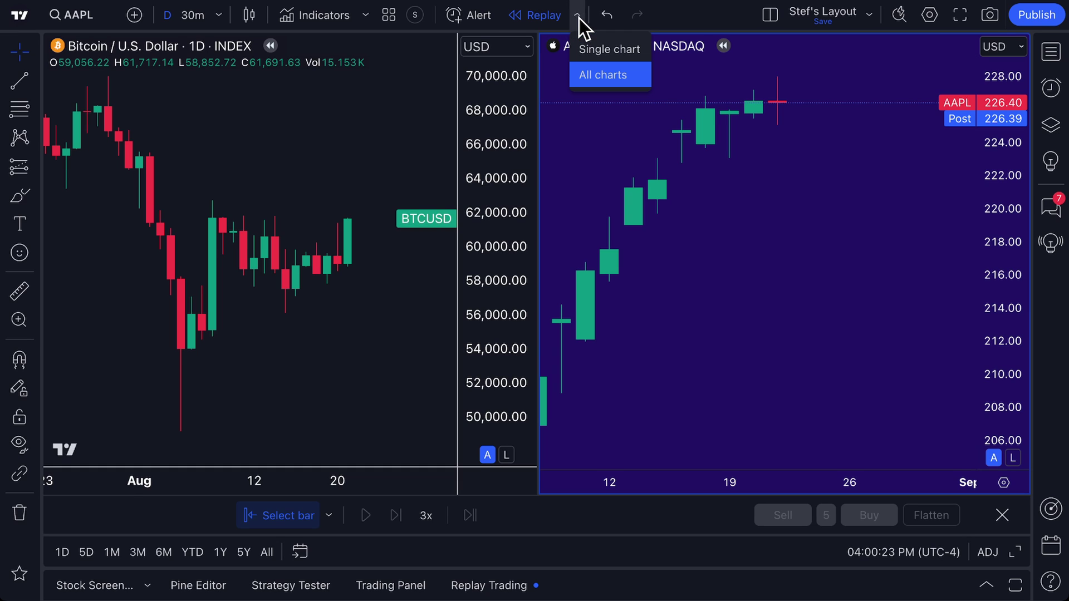
left_click(601, 76)
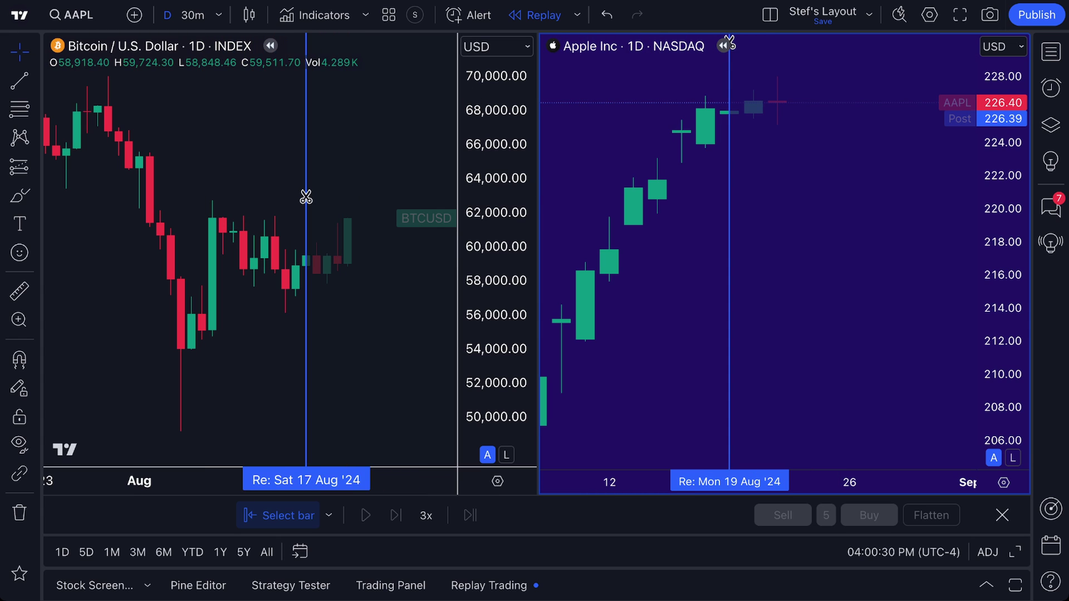
- Set the replay starting point at the 13 May 2024 bar on the Bitcoin chart
scroll(193, 230, "down", 8)
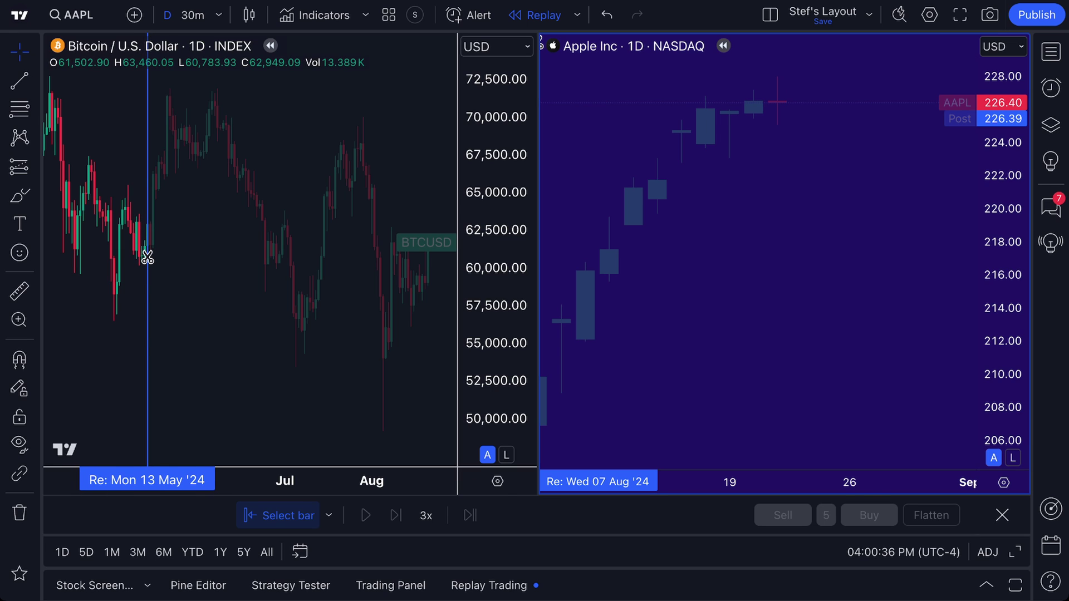
left_click(147, 257)
scroll(146, 258, "up", 5)
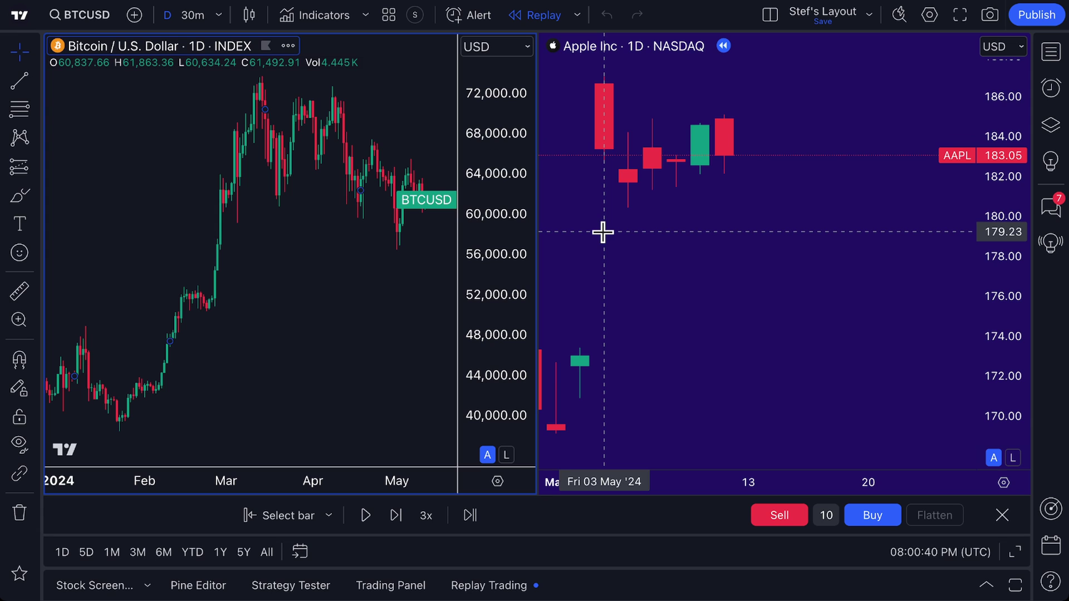
- Start replay playback on the Bitcoin and Apple charts, with the Bitcoin candles enlarged around the starting bar
left_click(746, 236)
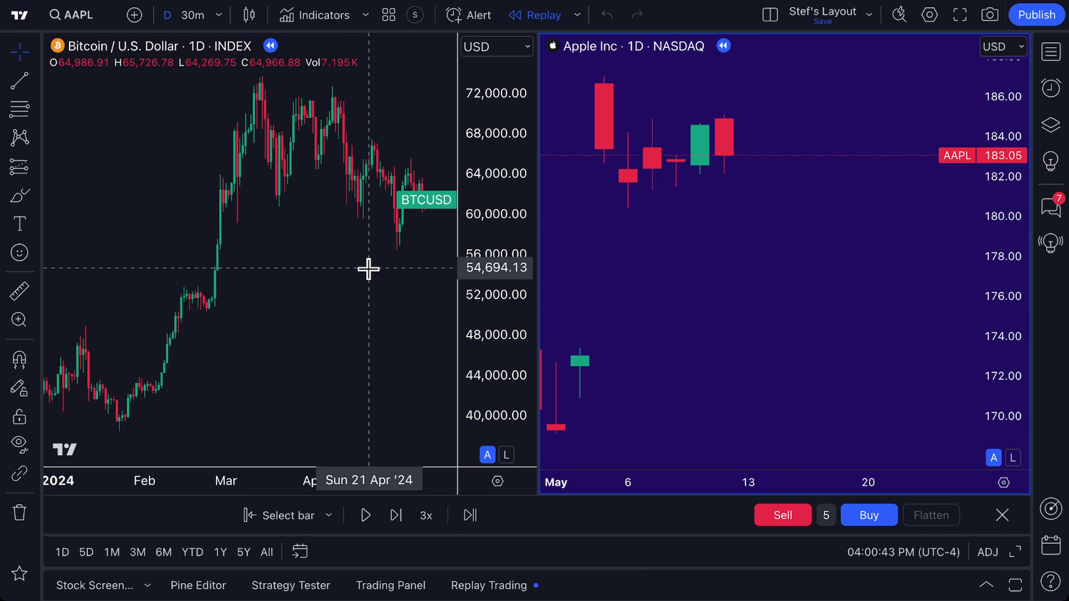
left_click(346, 273)
left_click_drag(346, 273, 273, 196)
scroll(285, 273, "up", 3)
scroll(285, 273, "up", 3)
scroll(273, 196, "up", 1)
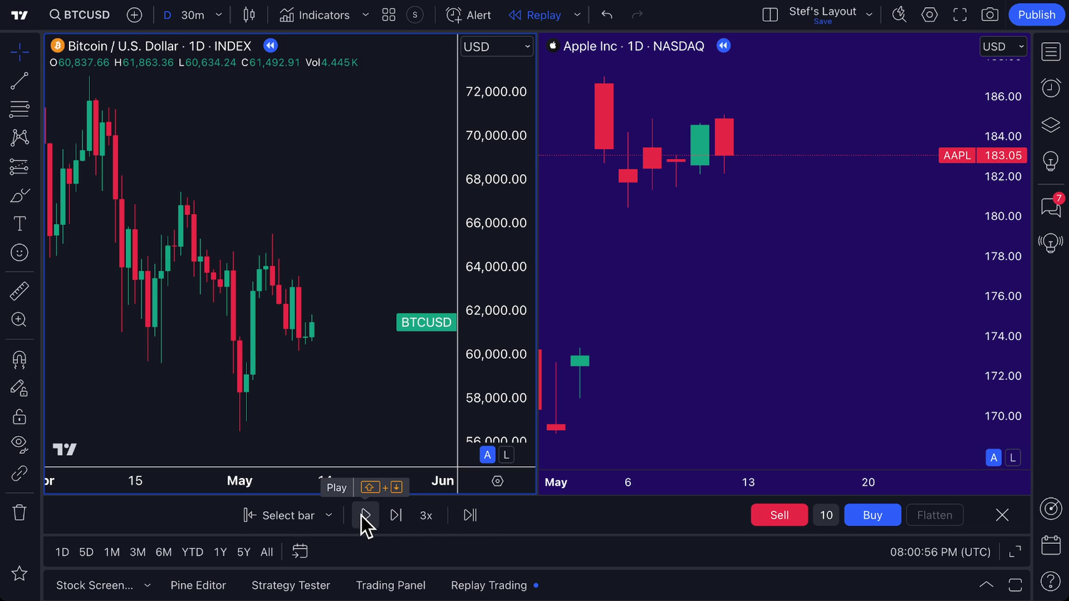
left_click(731, 223)
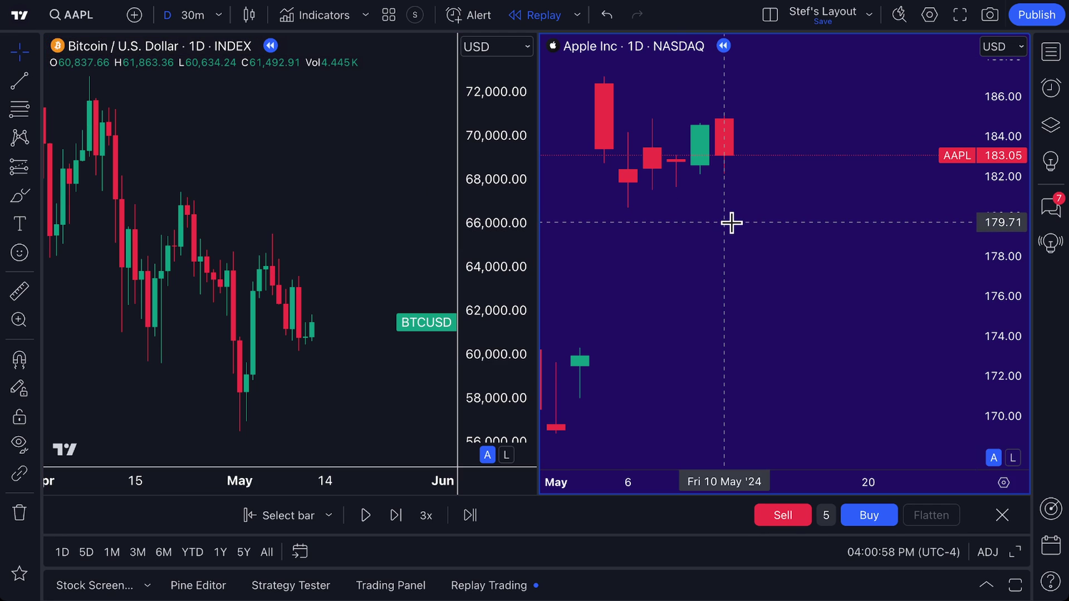
left_click(365, 515)
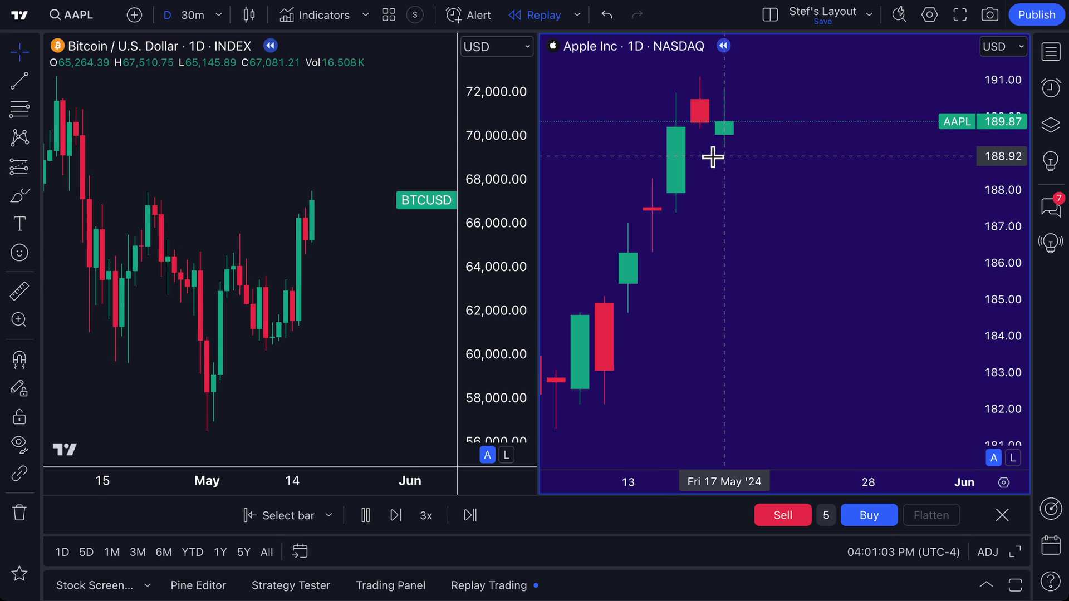
- Place replay buy orders for 10 units of Bitcoin and 5 shares of Apple while playback runs
left_click(384, 187)
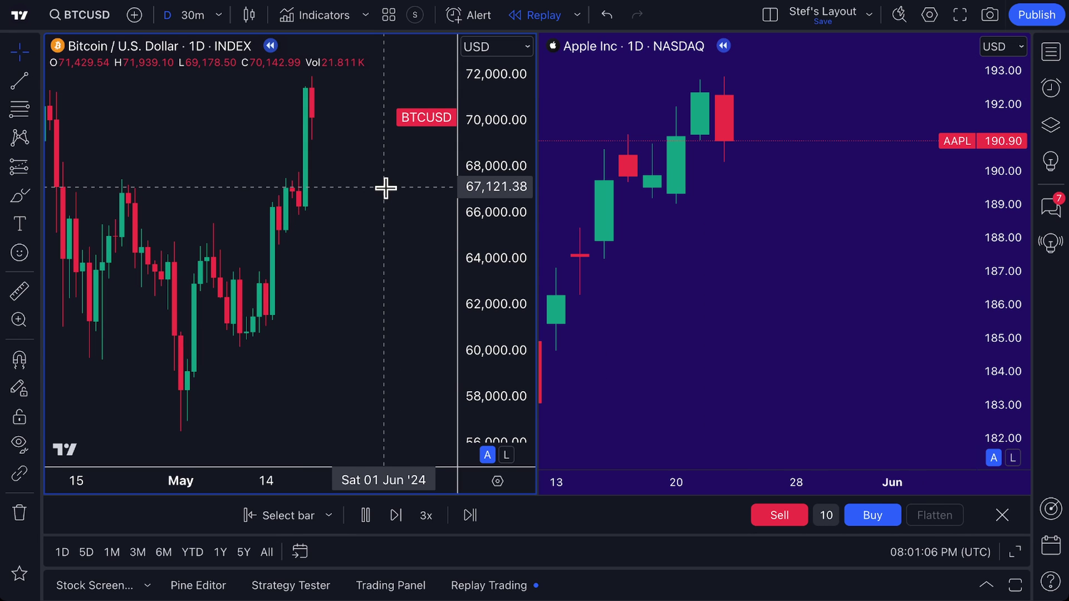
left_click(867, 515)
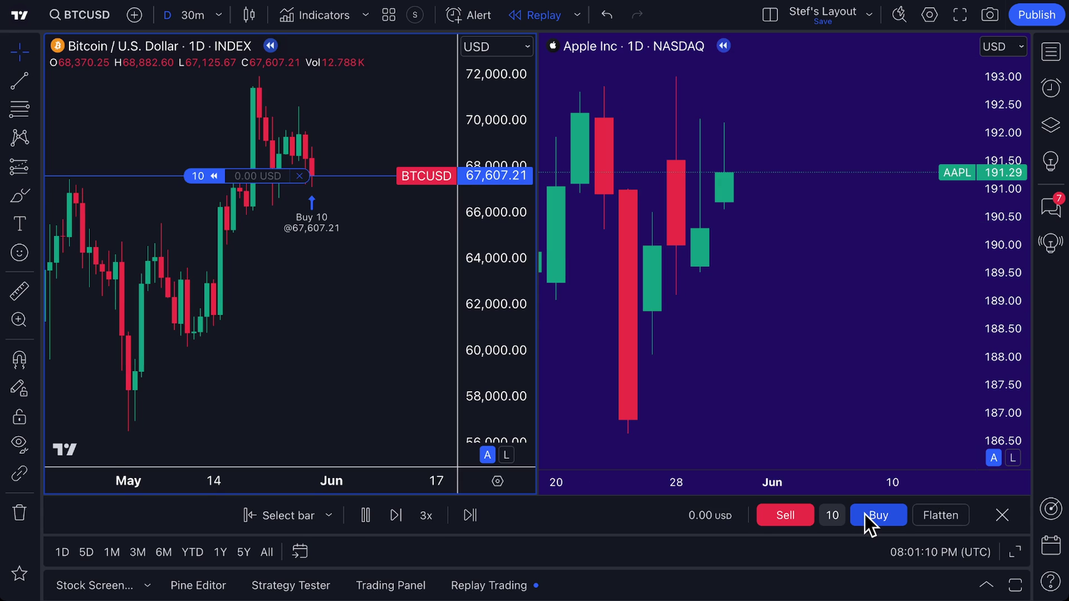
left_click(811, 332)
left_click(880, 518)
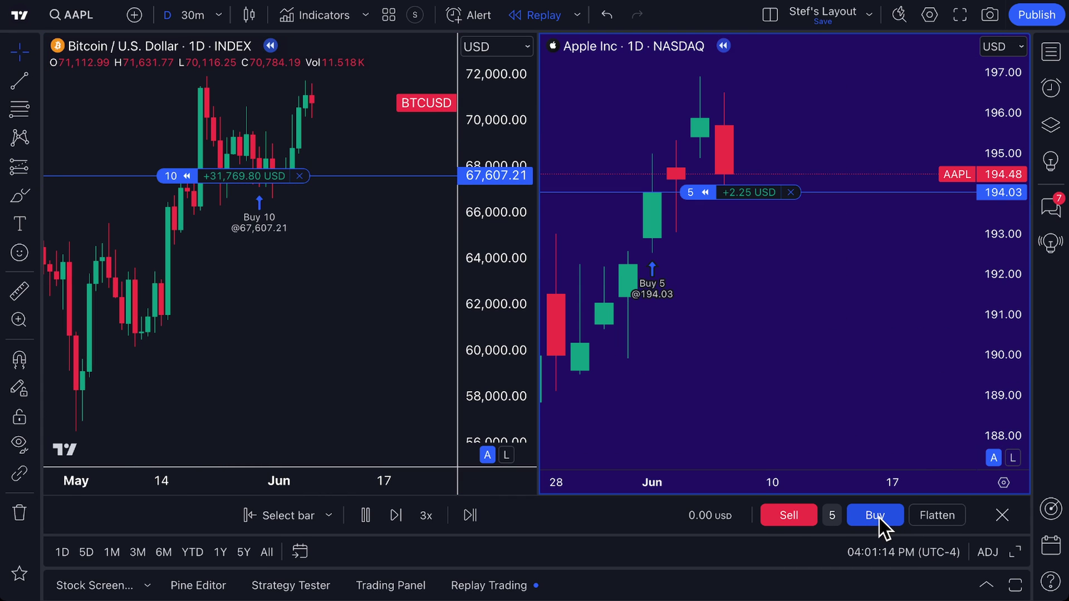
- Brush a short horizontal stroke at about 66,600 on the Bitcoin chart and set the replay speed to 1x
left_click(373, 341)
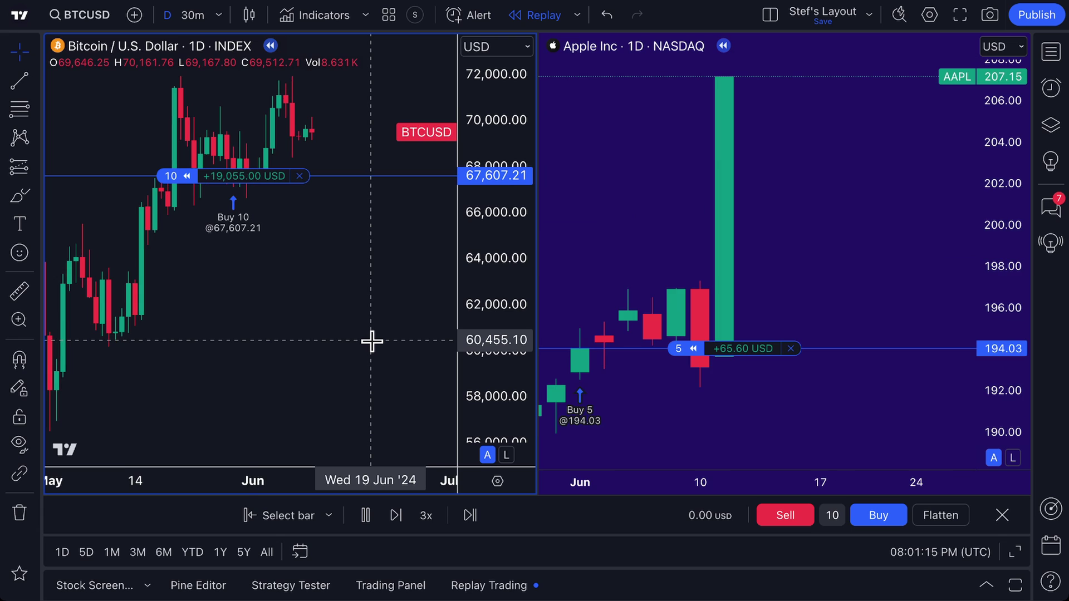
left_click(19, 196)
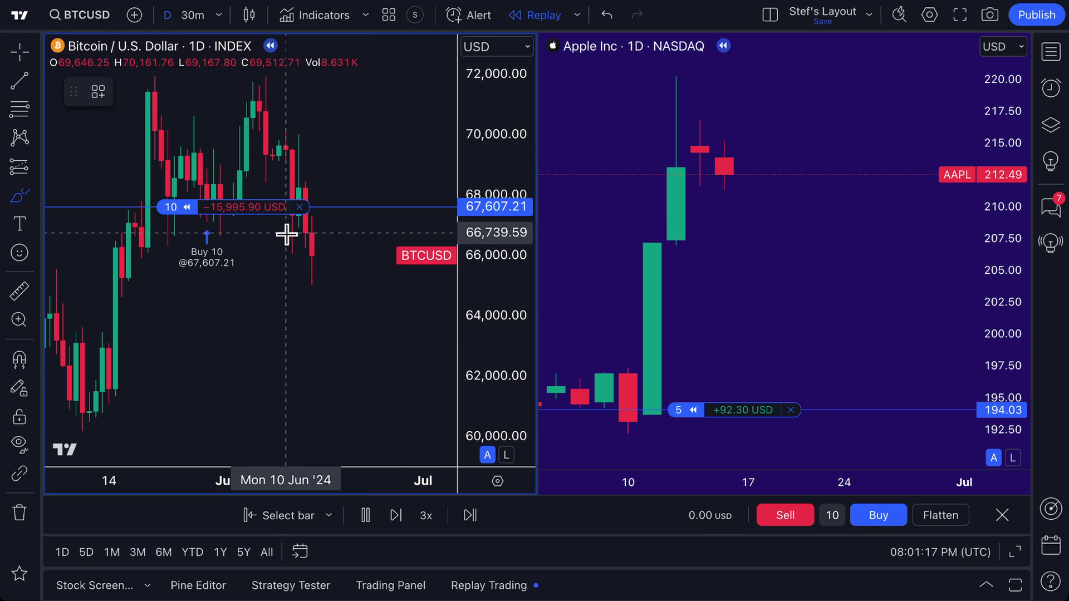
left_click_drag(278, 237, 327, 237)
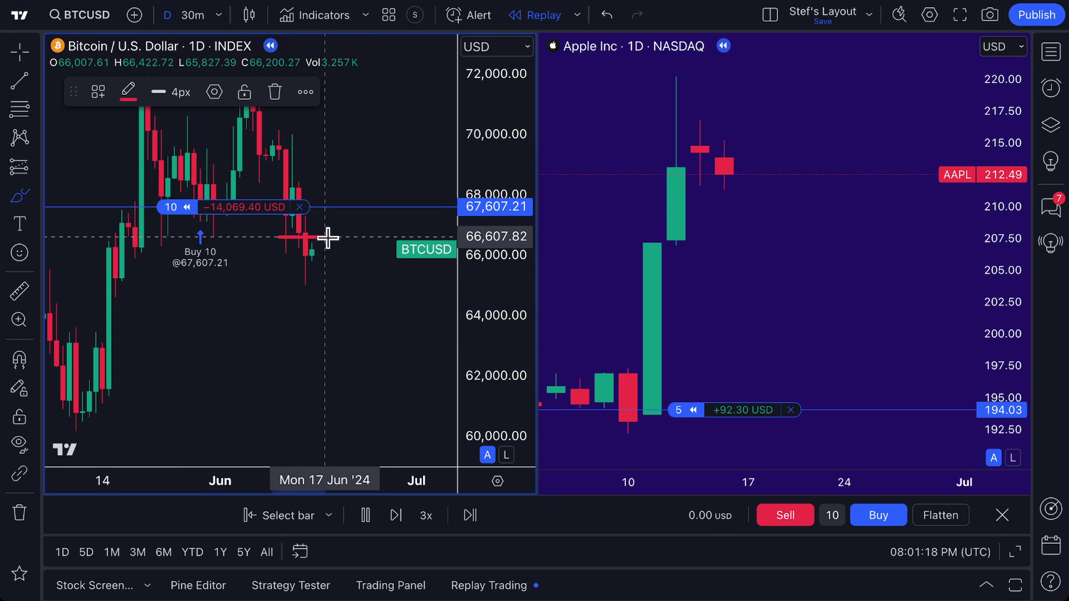
left_click(426, 516)
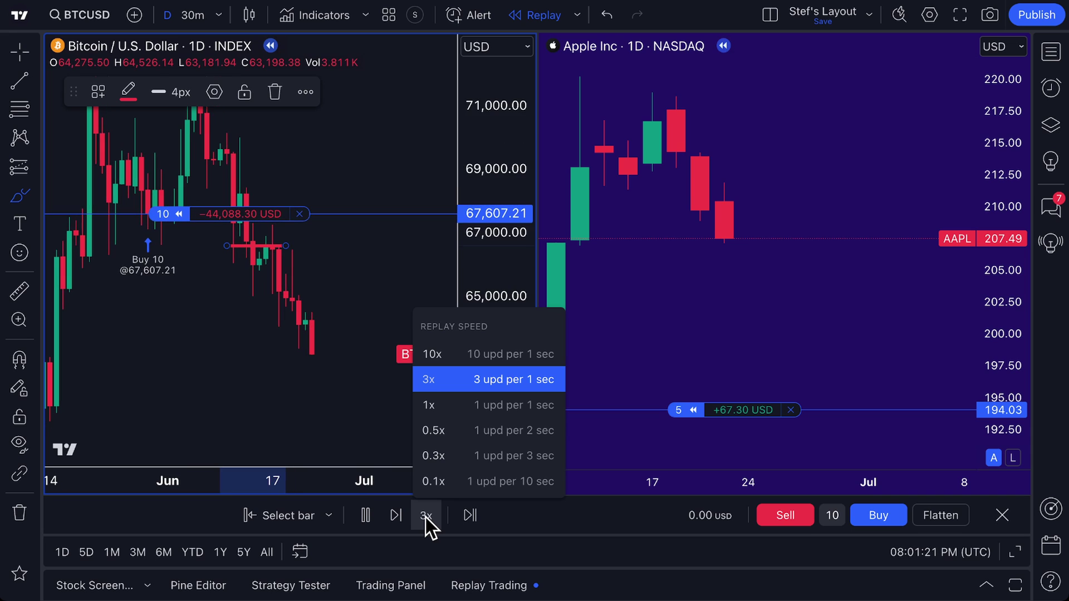
left_click(464, 405)
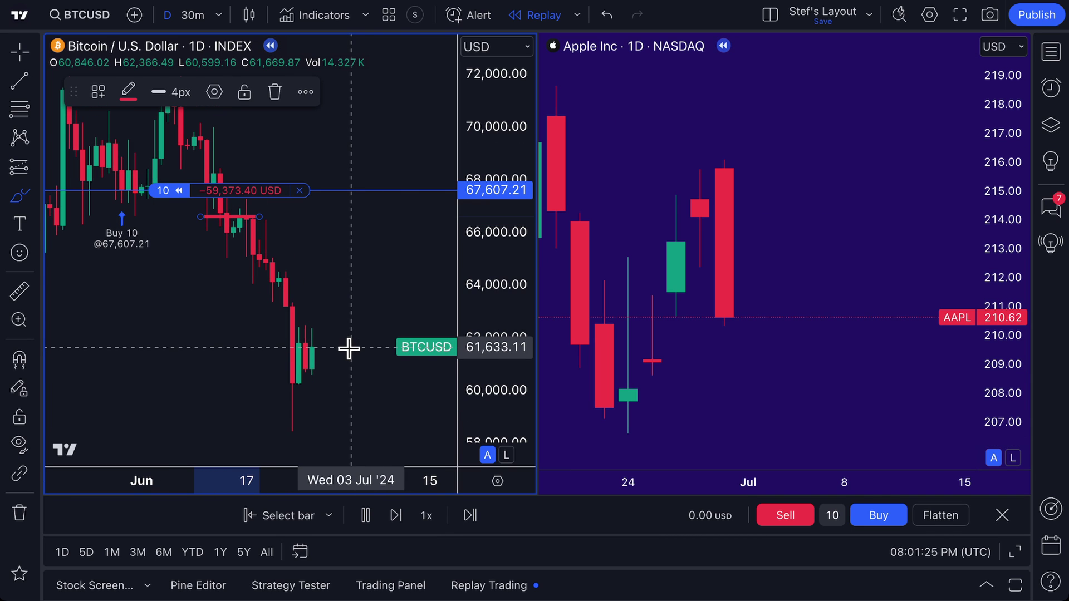
- Draw a nearly horizontal trend line on the Apple chart at about 207, from 20 June to about 11 July 2024
left_click(18, 83)
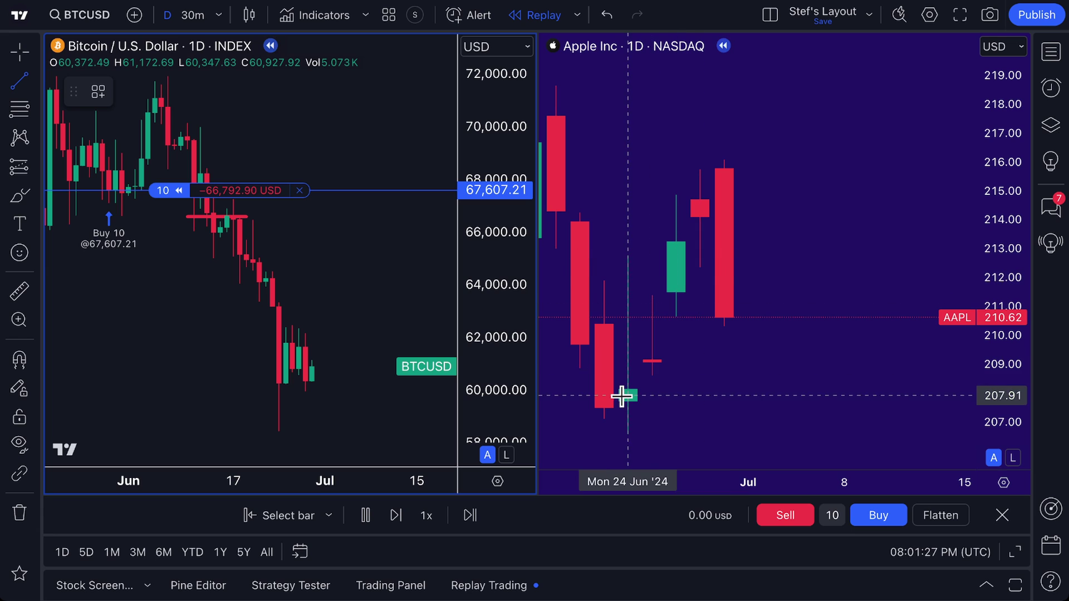
left_click(580, 425)
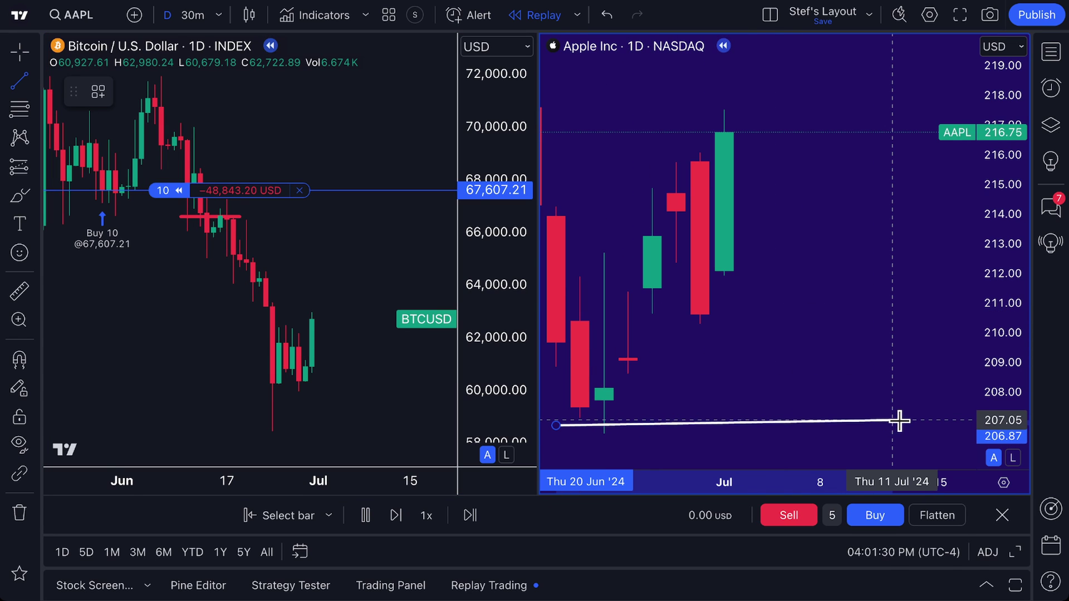
left_click(898, 421)
left_click(856, 365)
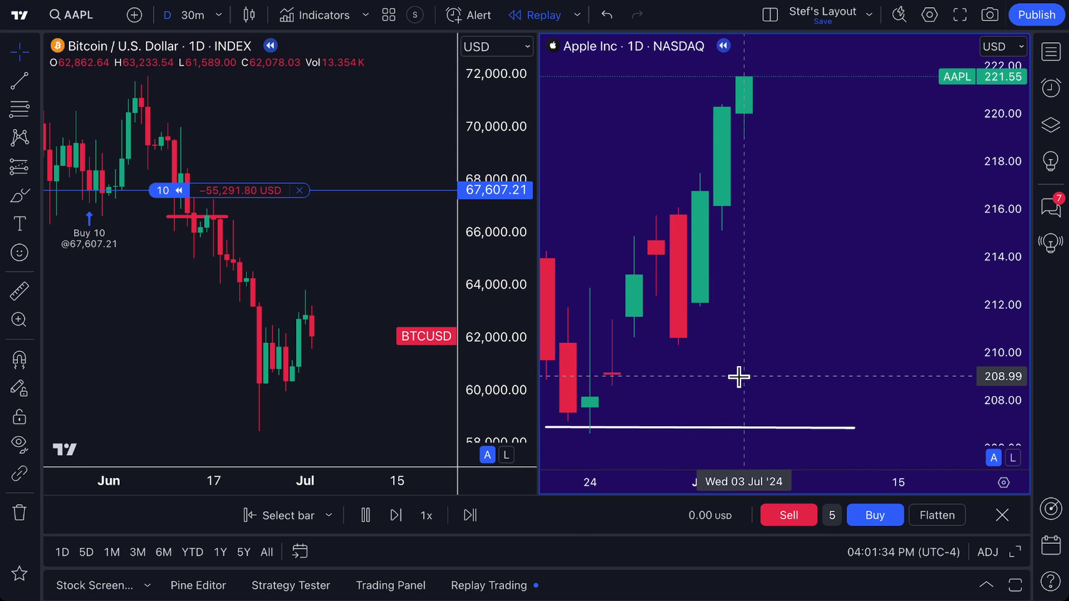
scroll(739, 377, "down", 4)
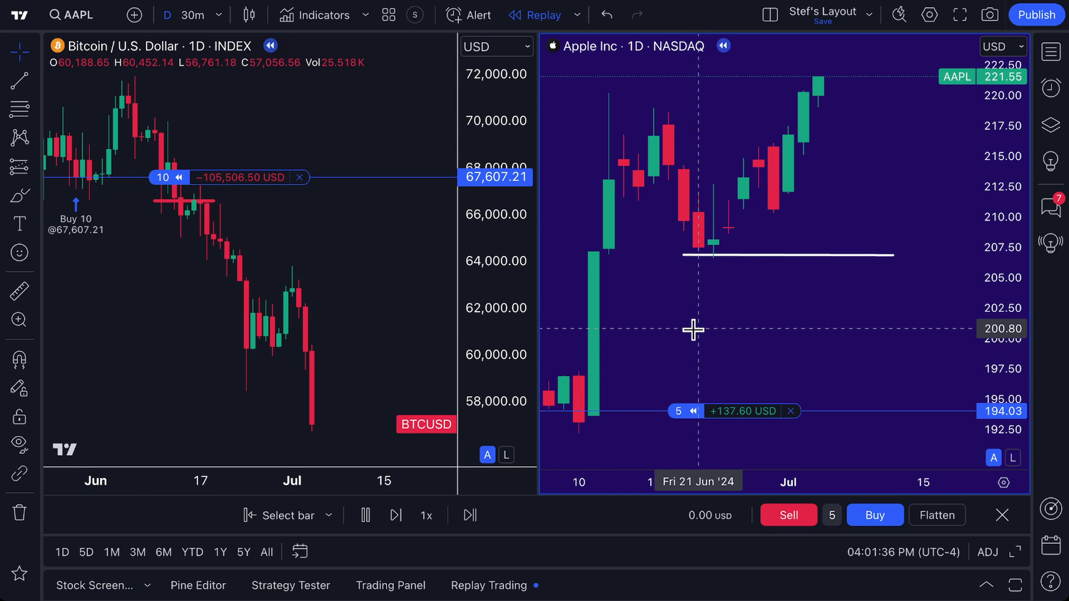
left_click(348, 252)
left_click(703, 294)
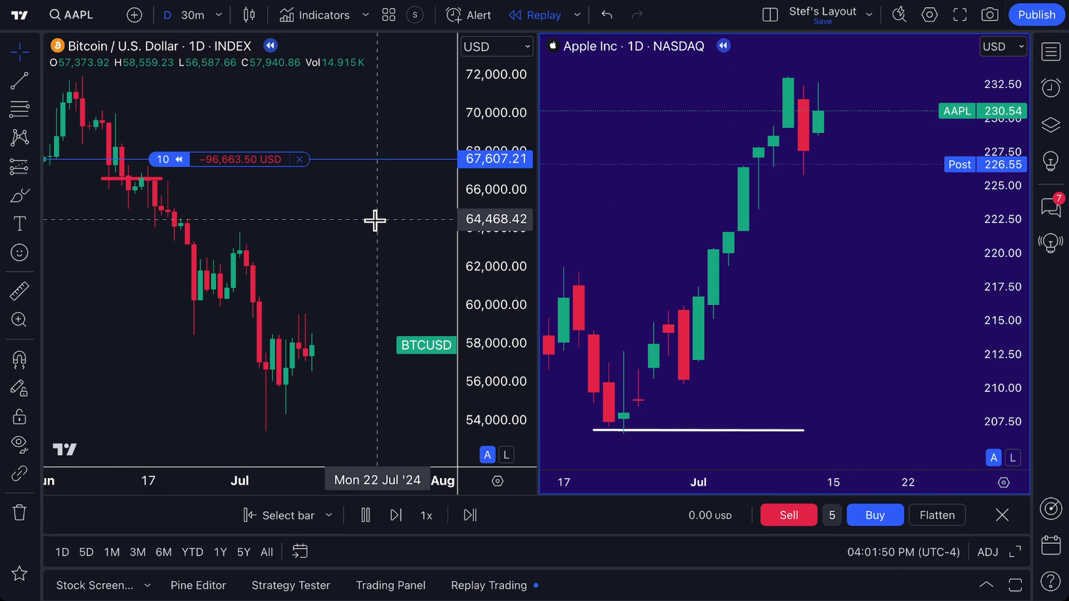
left_click(770, 15)
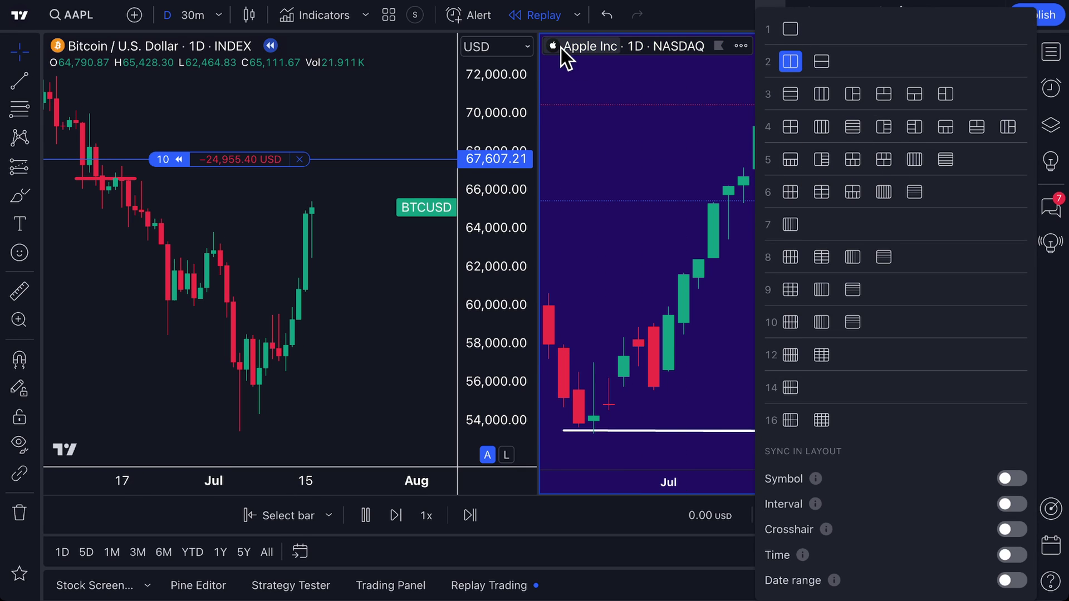
left_click(611, 112)
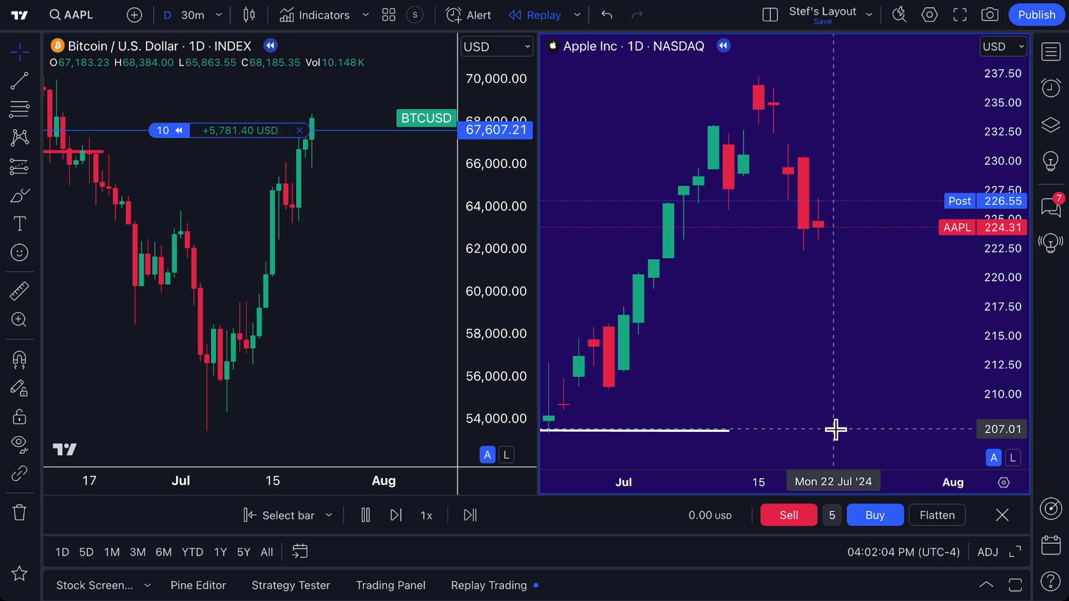
- Flatten the Apple position of 5 shares and the Bitcoin position of 10 units
left_click(931, 516)
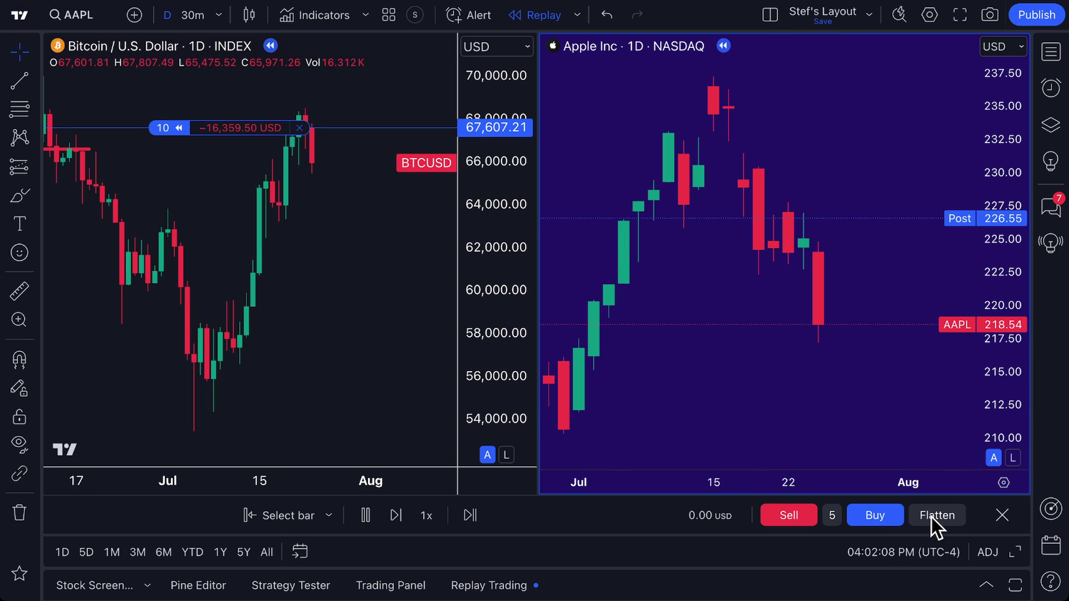
left_click(358, 320)
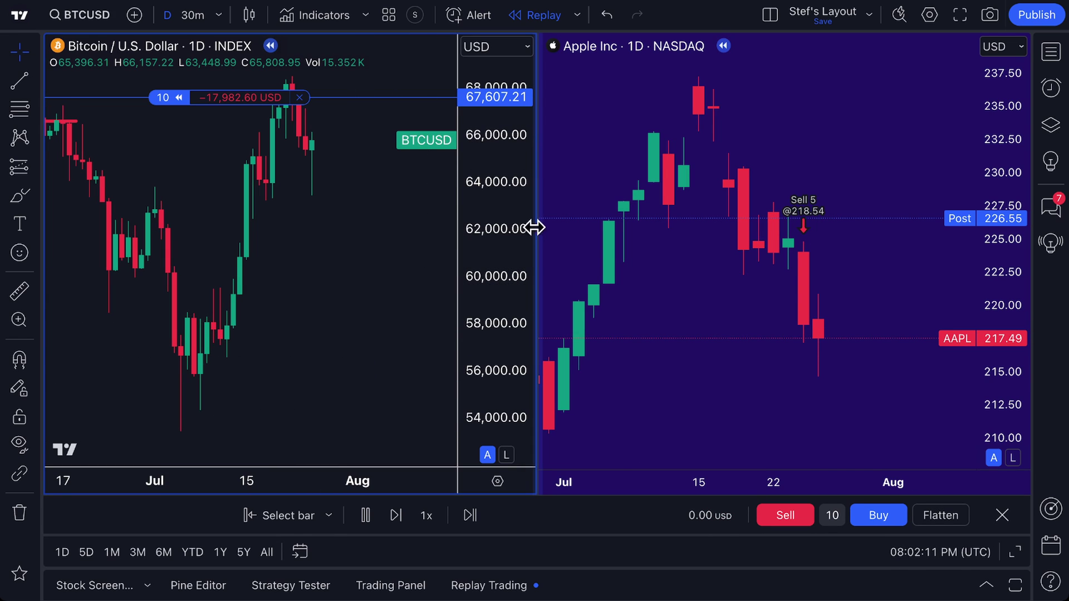
left_click(945, 515)
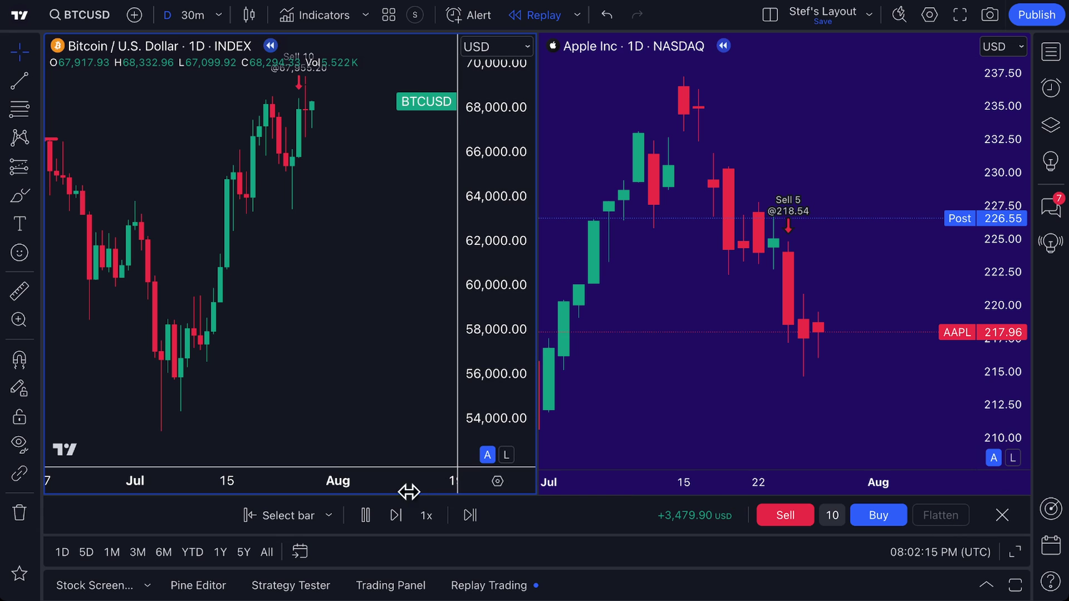
- Pause the playback and exit Bar Replay mode, confirming the exit
left_click(366, 515)
left_click(1003, 515)
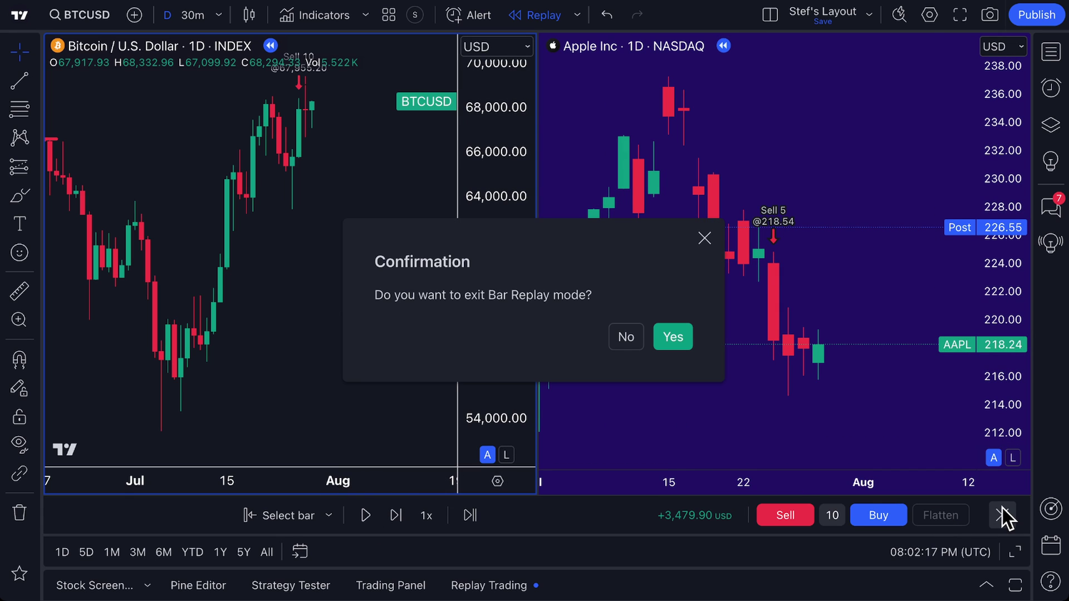
left_click(671, 337)
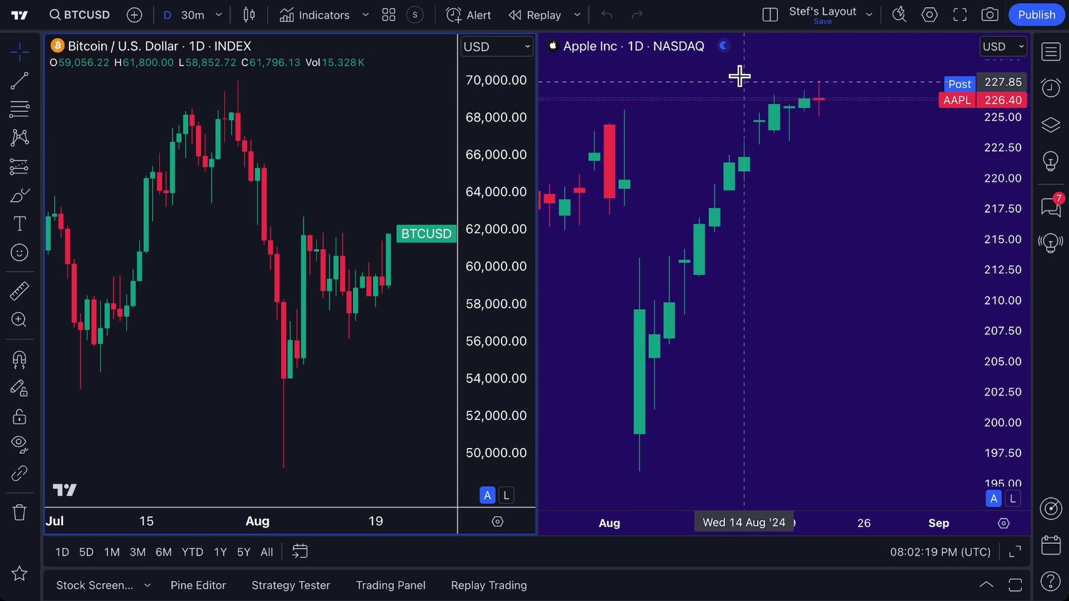
- Switch to the single-chart layout showing only the Bitcoin chart and bring its latest candles to the middle
left_click(767, 19)
left_click(788, 32)
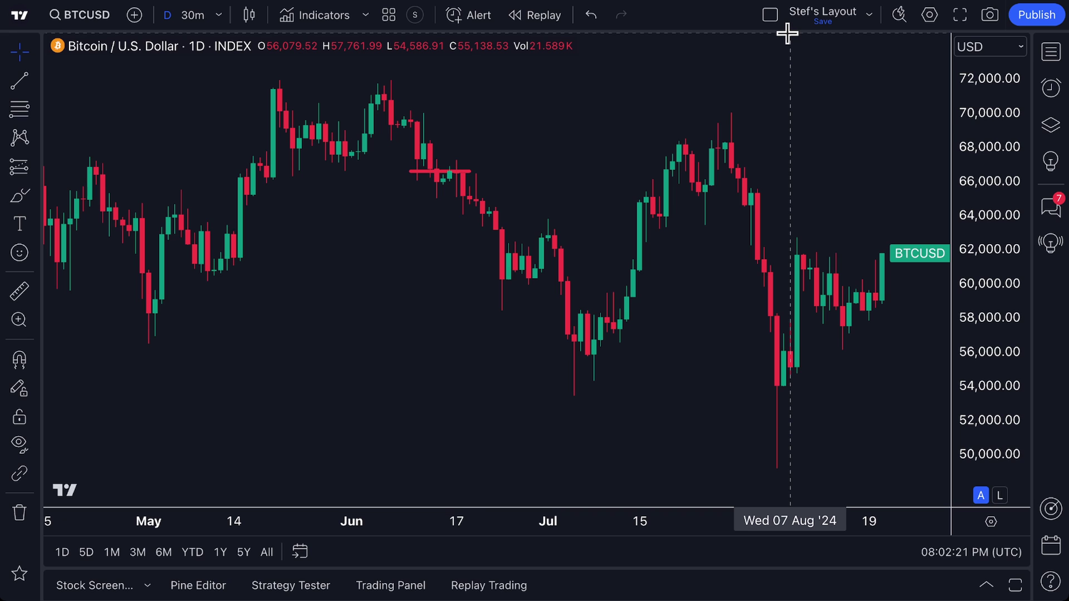
left_click_drag(612, 158, 393, 167)
scroll(396, 177, "right", 5)
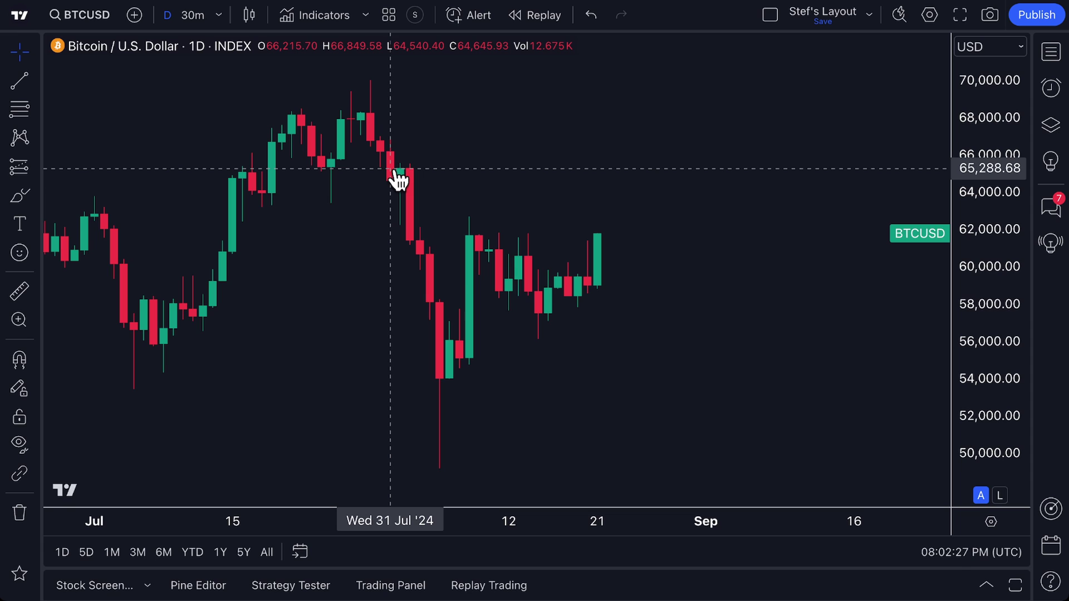
left_click(769, 16)
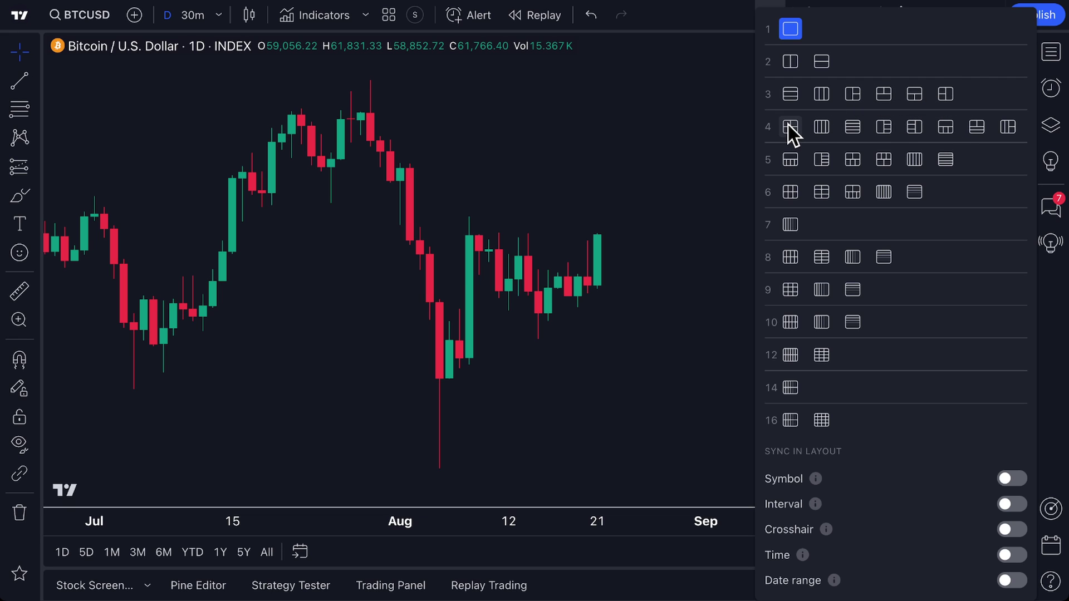
left_click(654, 127)
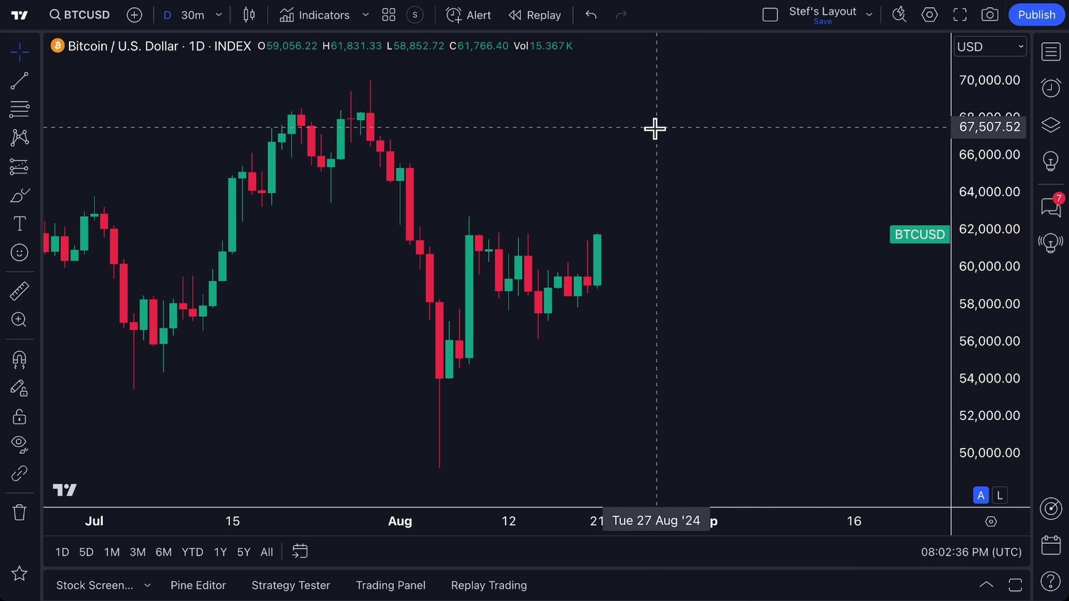
- Enter Bar Replay on the Bitcoin chart and start the replay from a candle in early July 2024
left_click(529, 18)
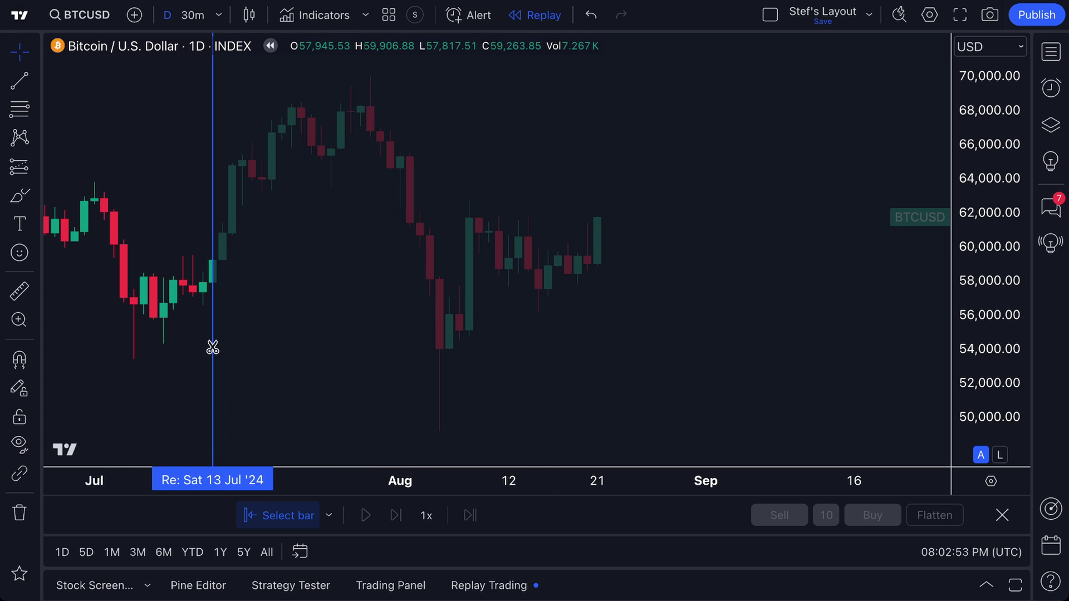
left_click(162, 322)
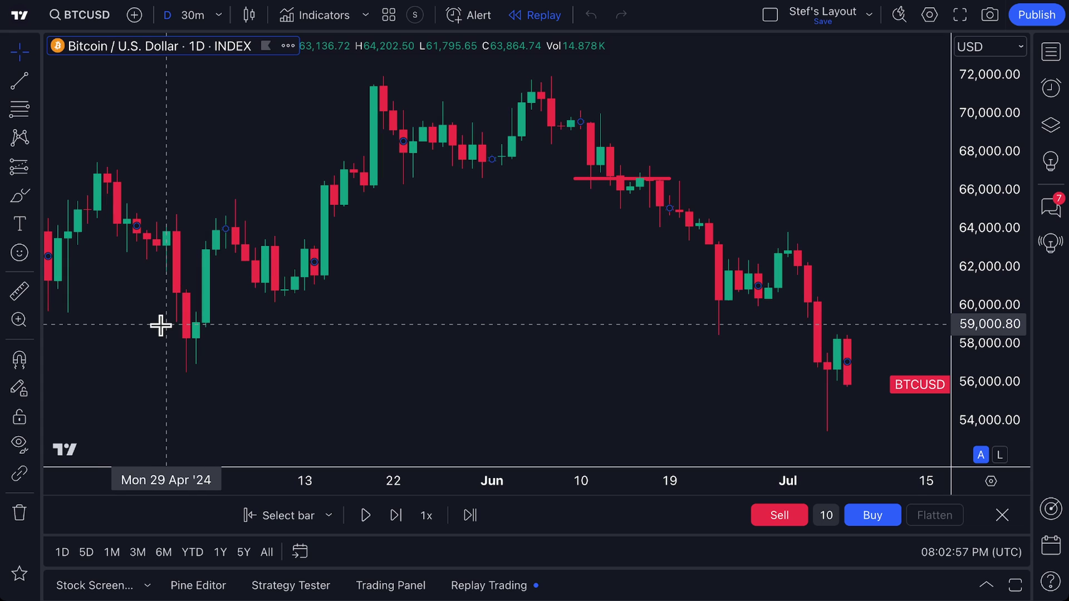
left_click_drag(723, 368, 589, 370)
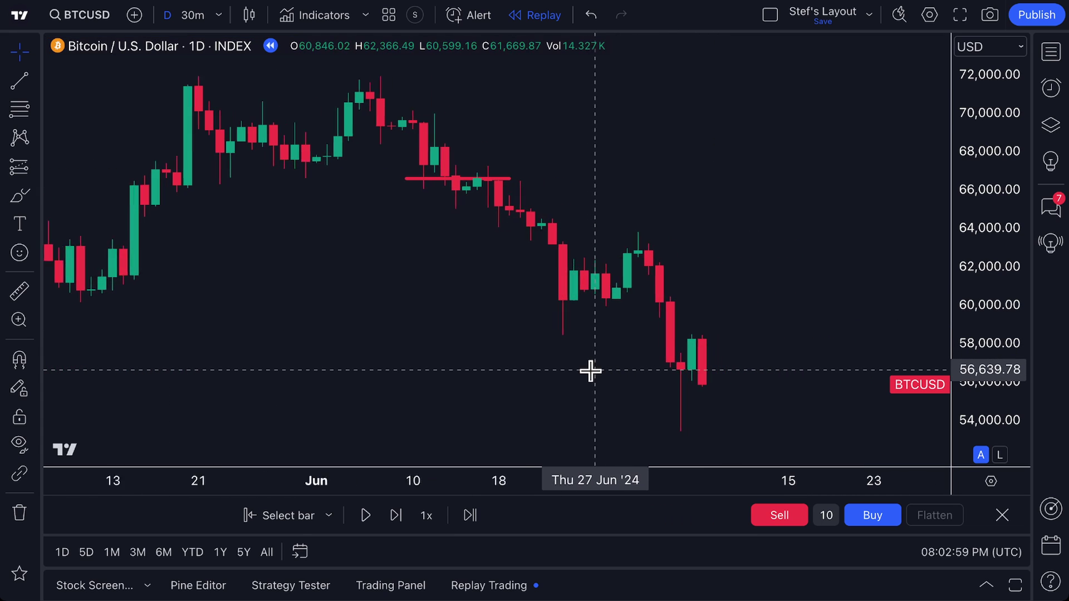
- Examine the date picker for the replay's starting point and close it without choosing a date
left_click(329, 515)
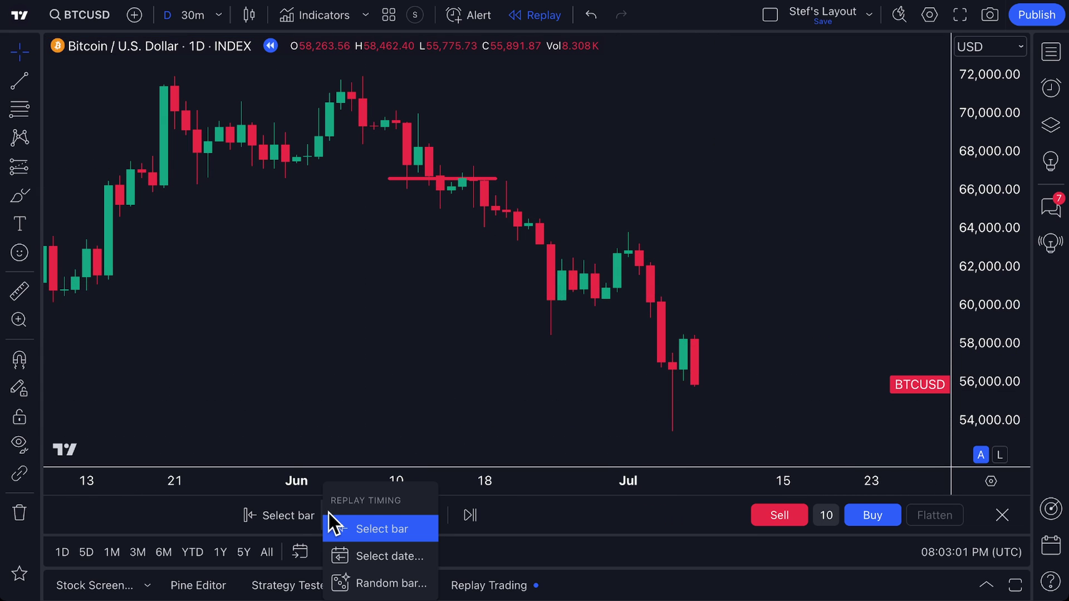
left_click(367, 554)
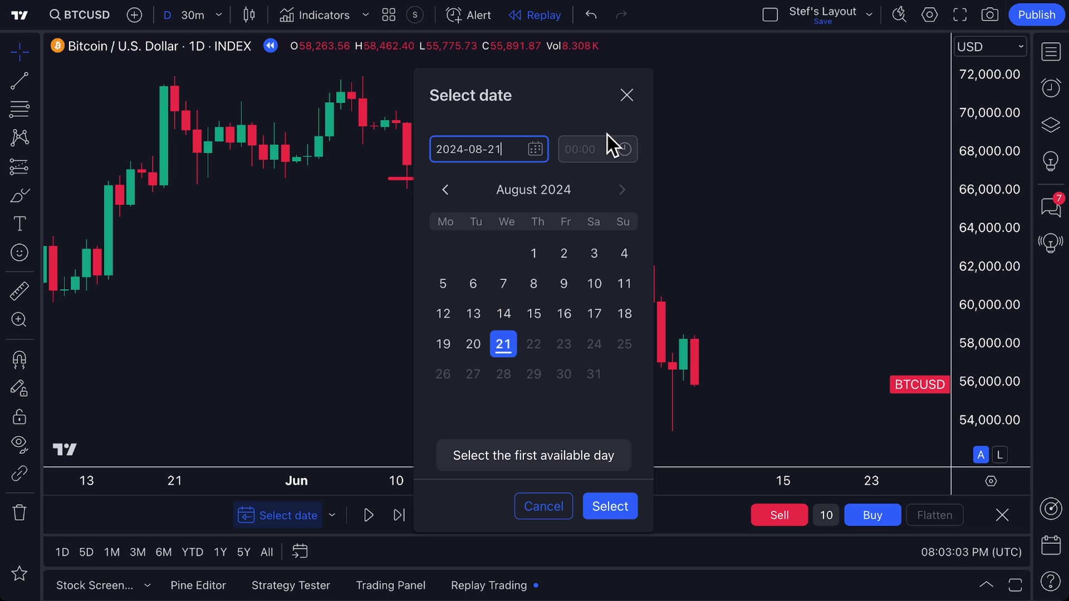
left_click(627, 94)
- Return to bar selection for the replay timing and restart the Bitcoin replay from 2 May 2024
left_click(332, 515)
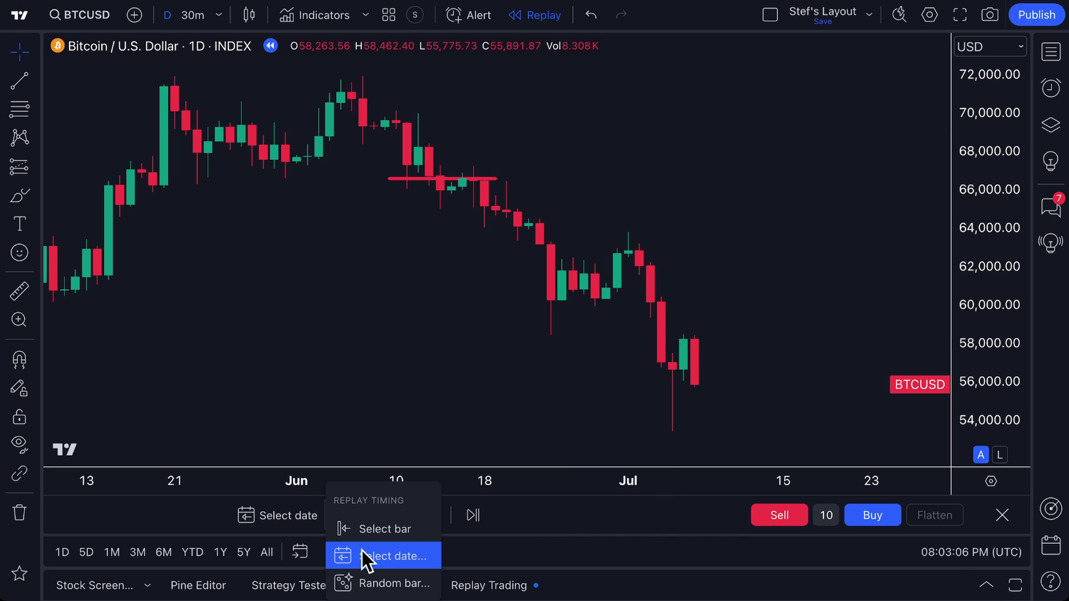
left_click(397, 528)
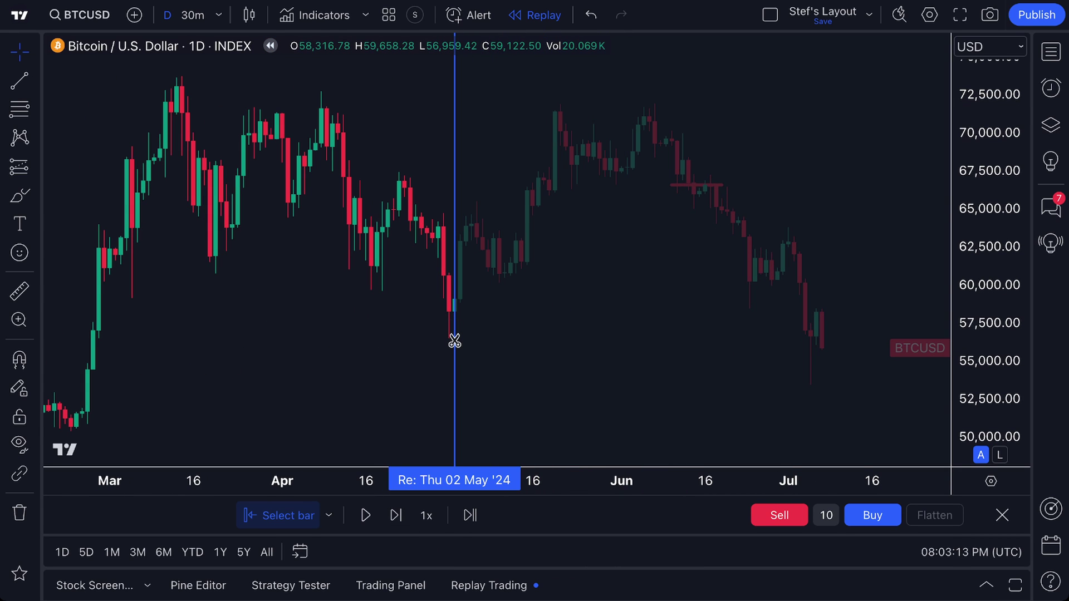
left_click(455, 321)
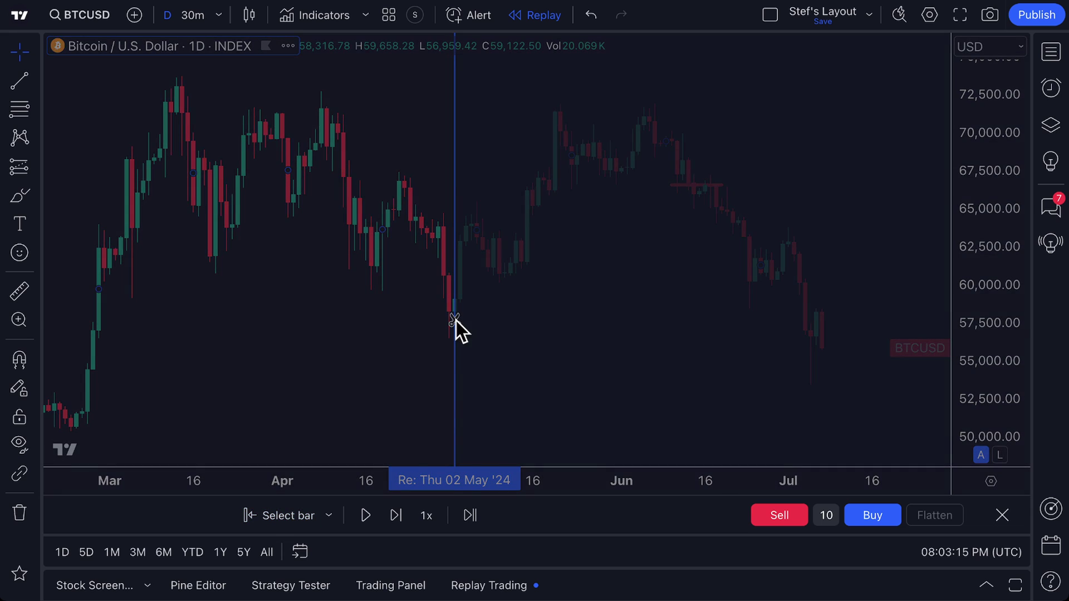
left_click_drag(454, 320, 549, 298)
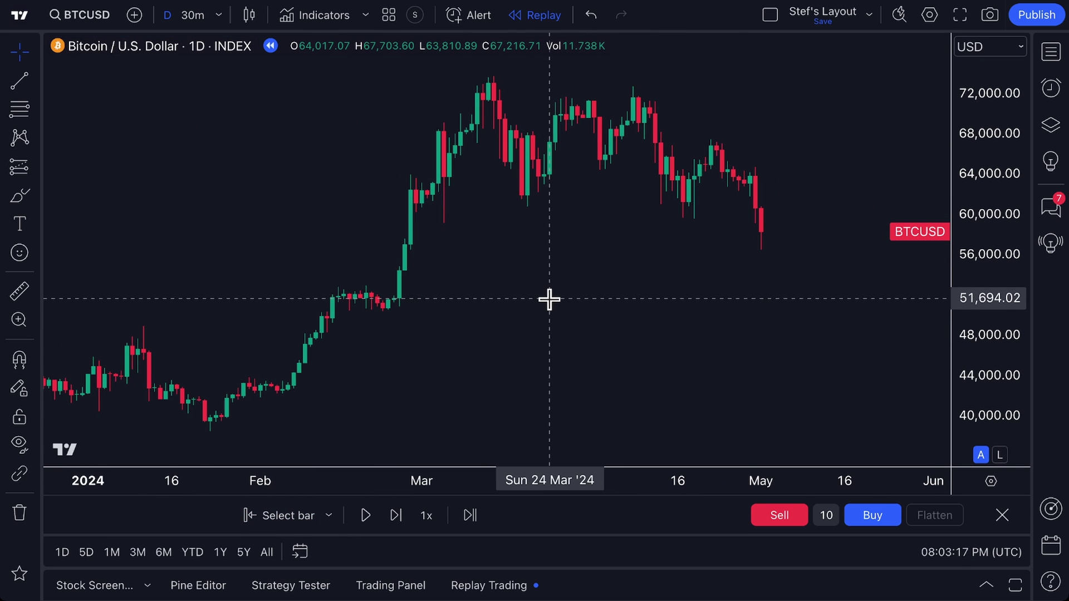
- Buy 10 units of Bitcoin three times in the replay and play the chart forward
left_click(873, 516)
left_click(873, 515)
left_click(873, 516)
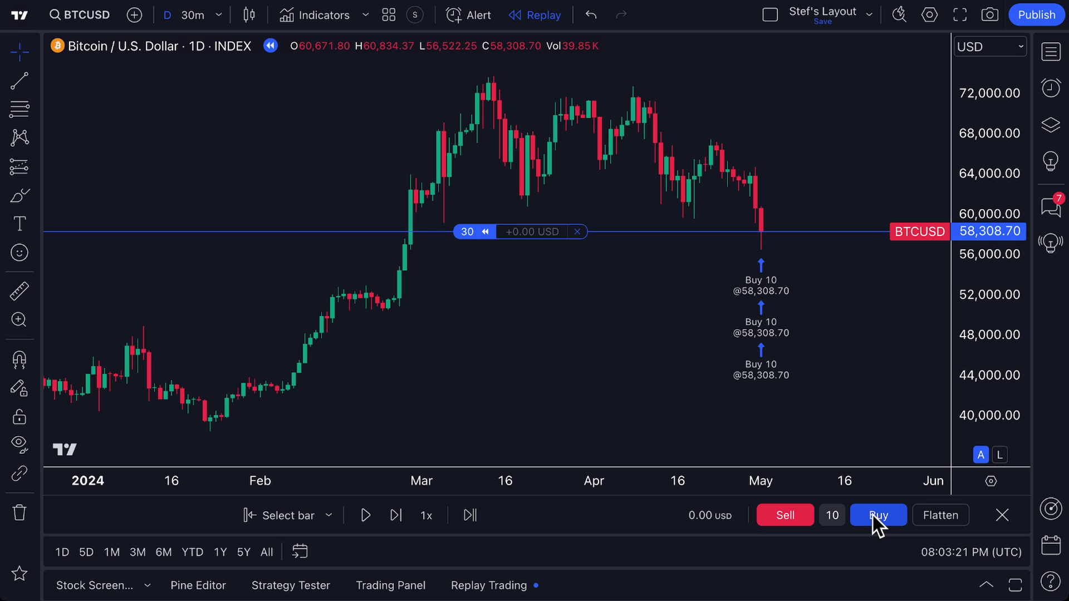
left_click(365, 515)
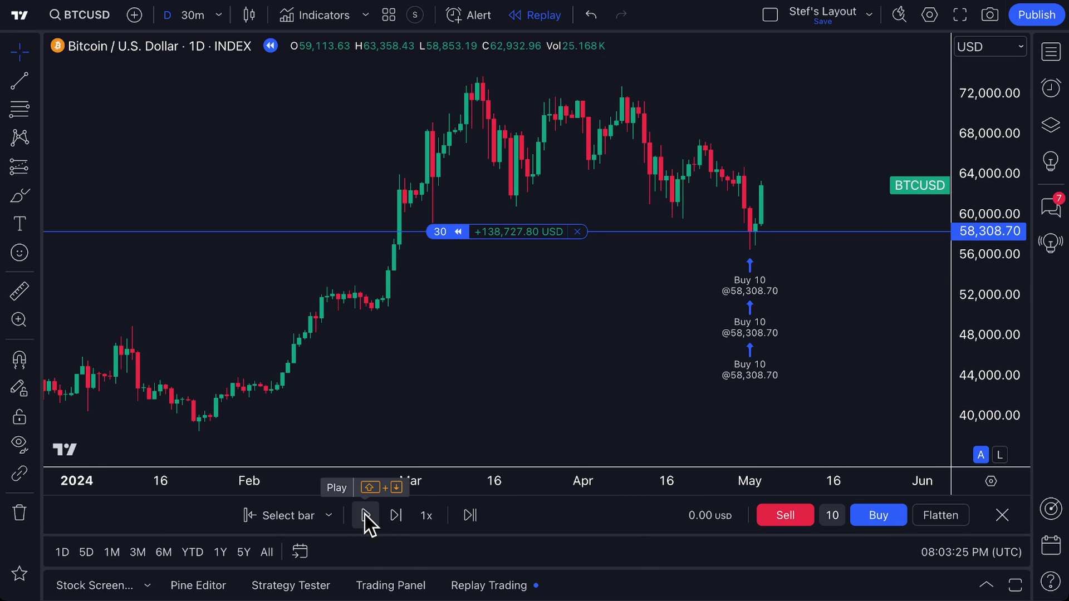
- Exit the current Bitcoin replay and start a new Bar Replay from a random bar
left_click(1004, 523)
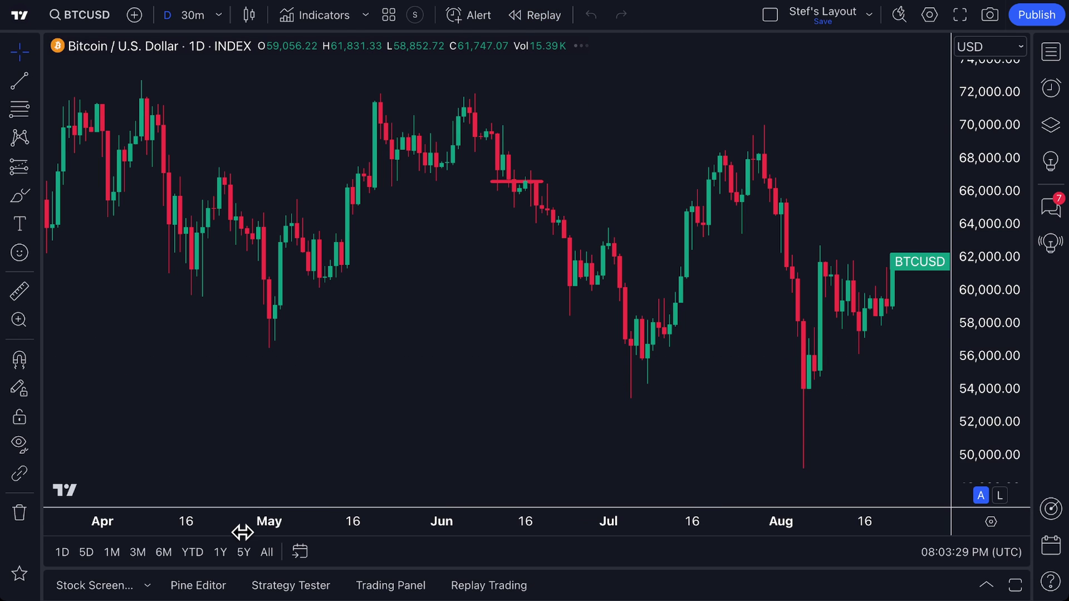
left_click(535, 15)
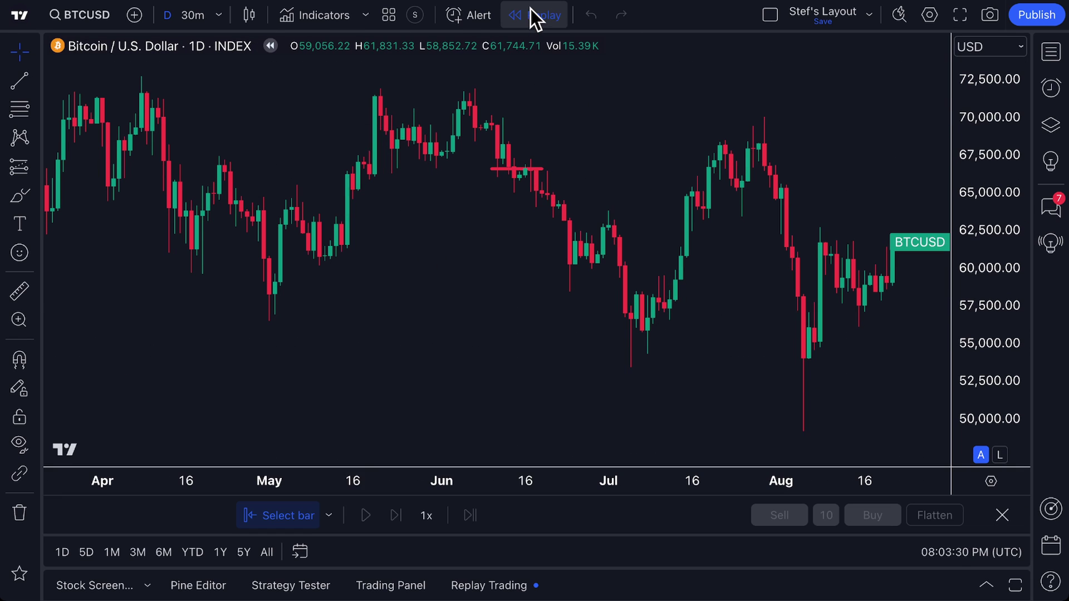
left_click(328, 515)
left_click(375, 580)
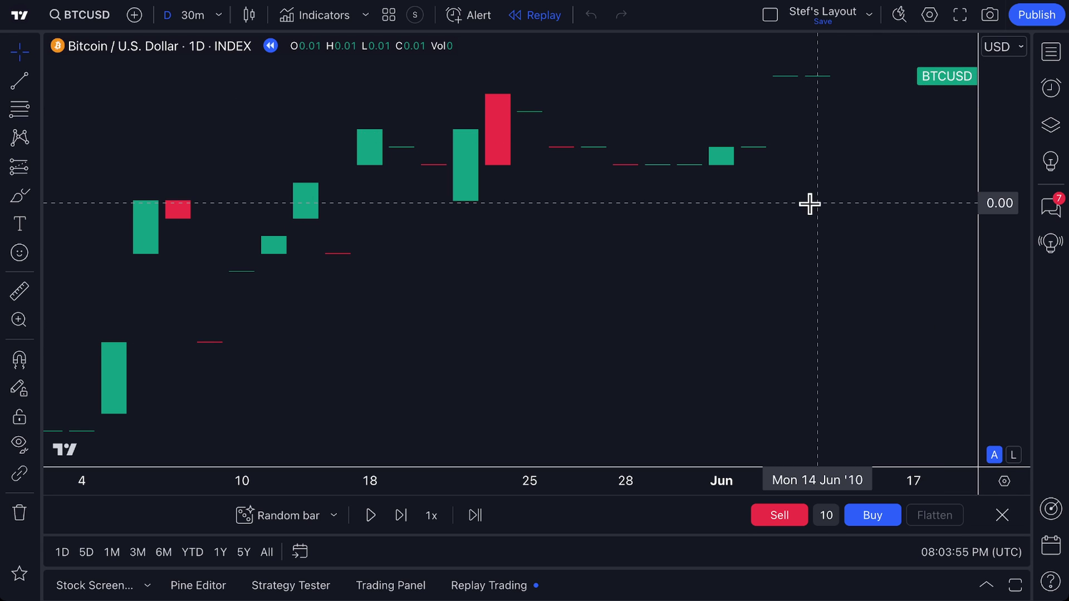
- Exit Bar Replay mode on the Bitcoin chart, confirming the exit
scroll(819, 218, "down", 2)
scroll(828, 243, "up", 3)
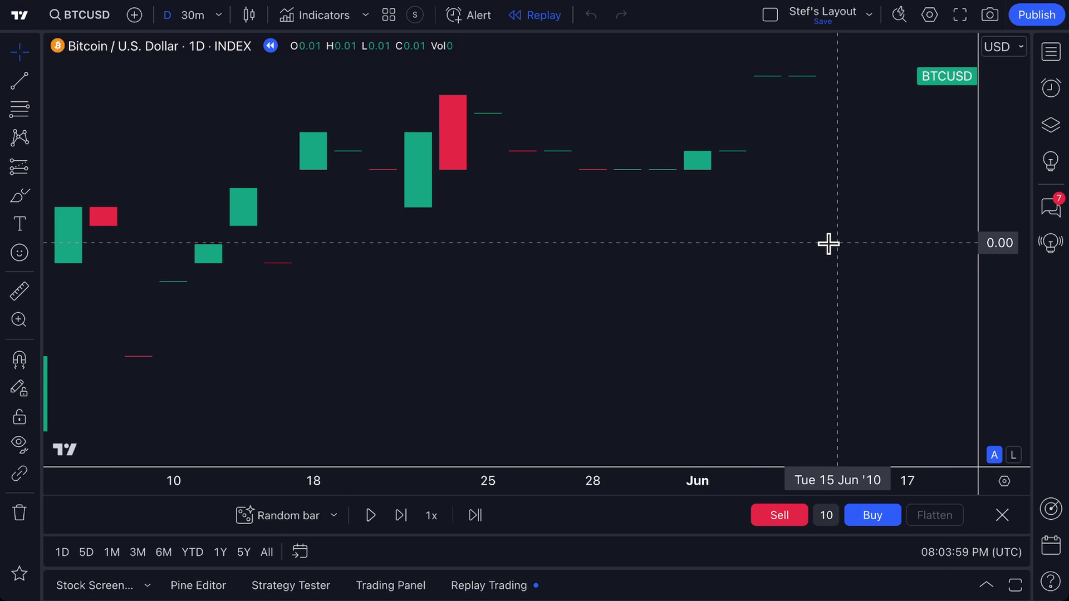
left_click(1003, 518)
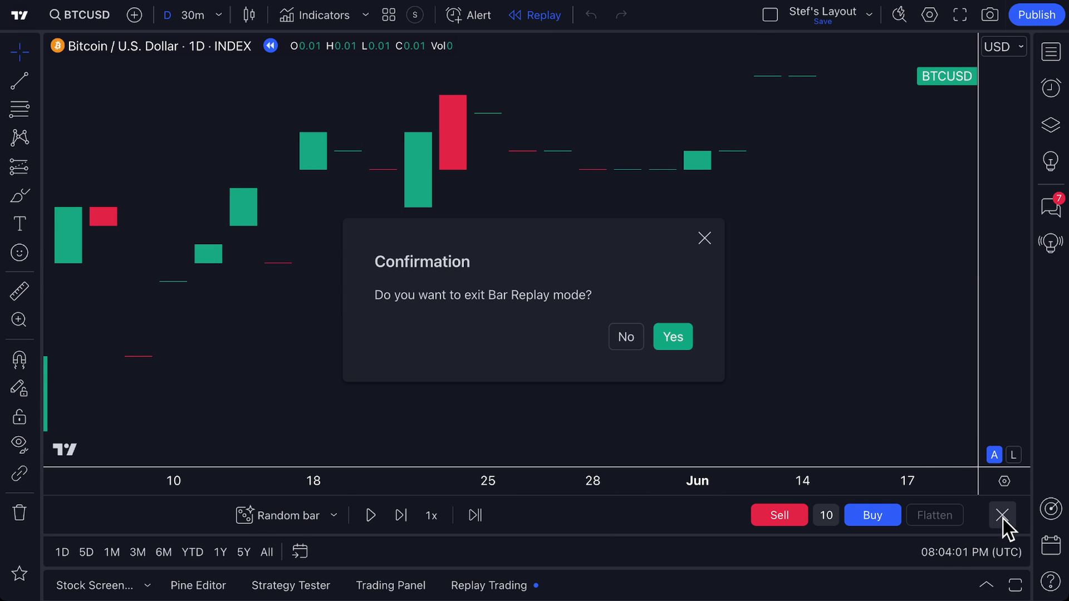
left_click(675, 341)
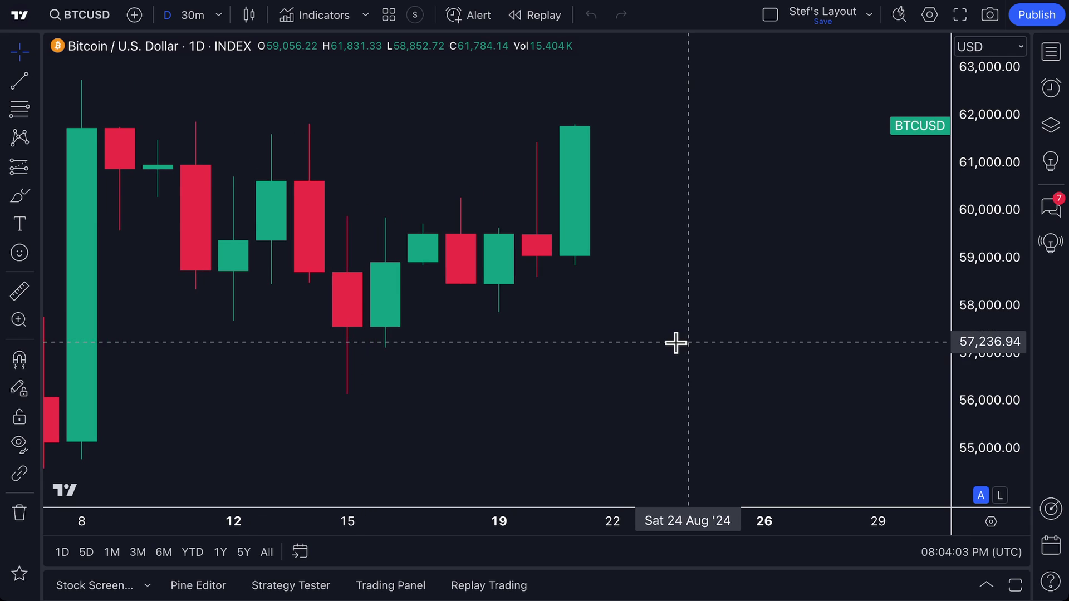
- Switch to the three-chart layout with the Bitcoin chart above the Apple and Invesco QQQ charts
left_click(771, 16)
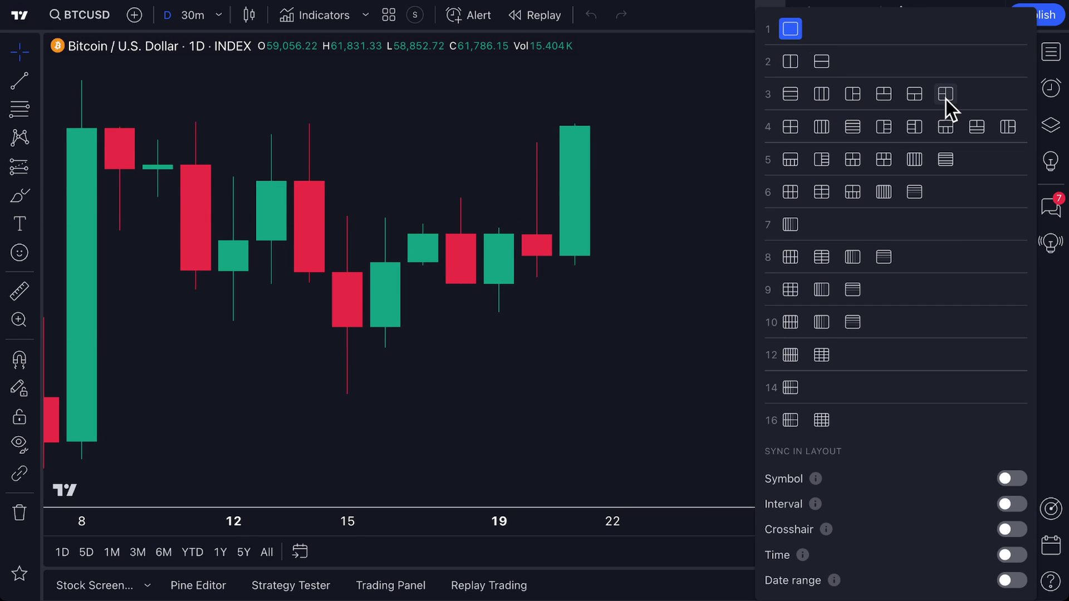
left_click(730, 81)
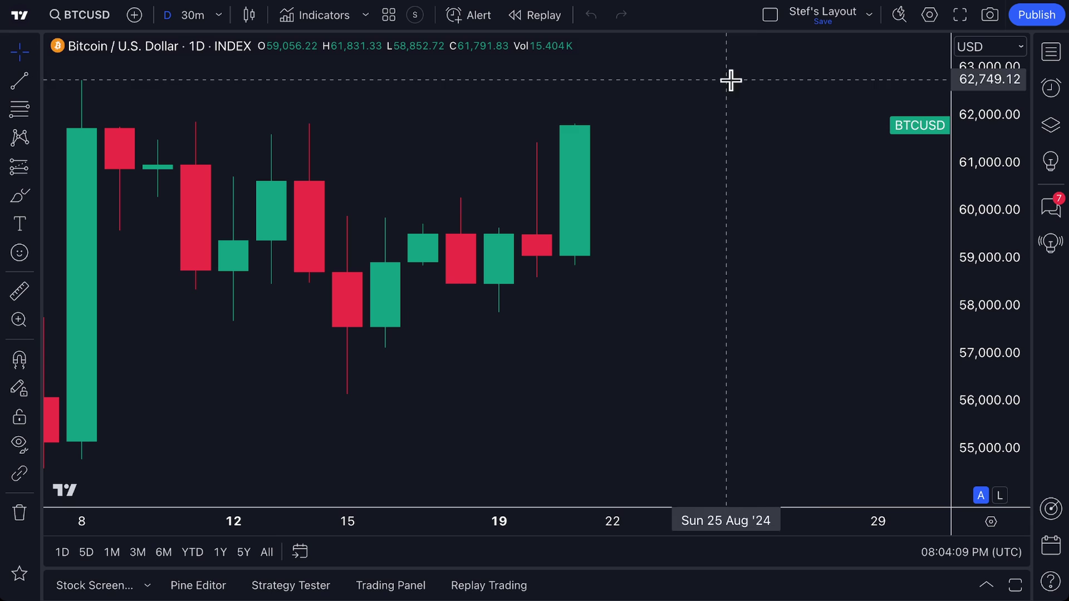
left_click(770, 16)
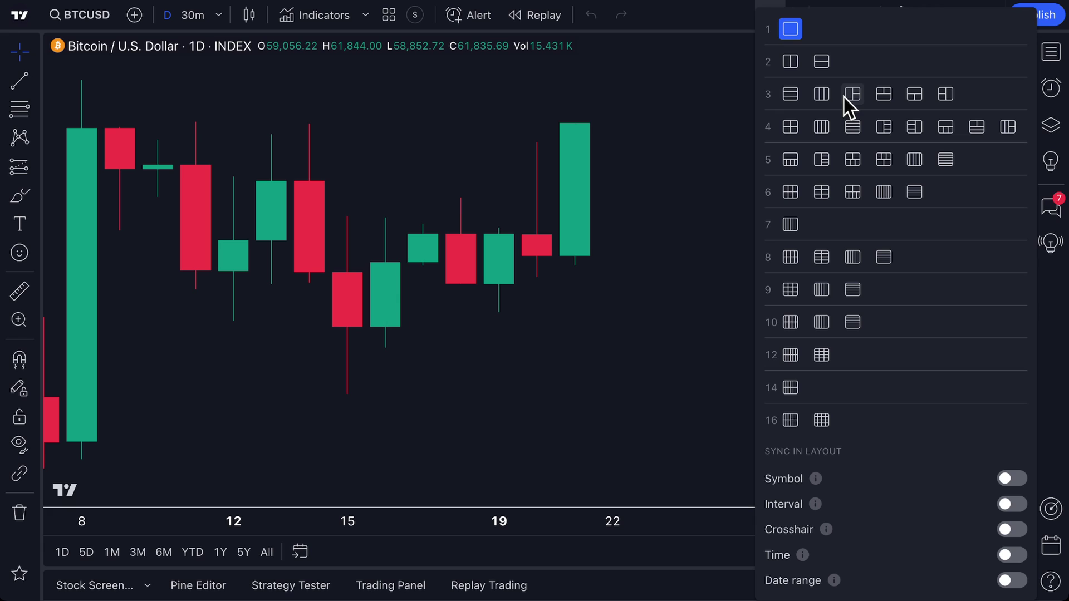
left_click(918, 94)
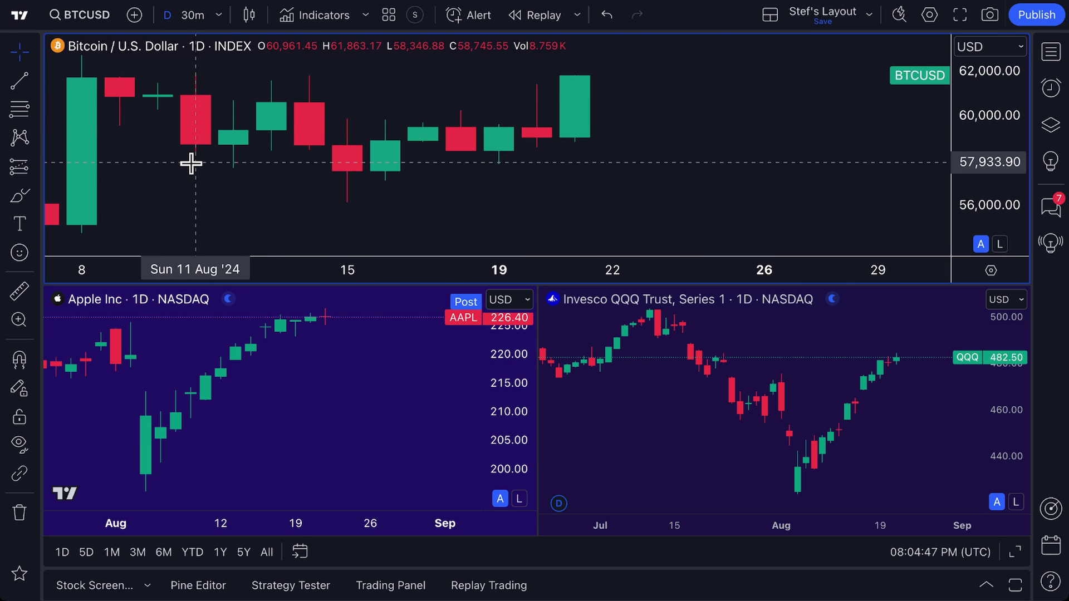
scroll(191, 163, "down", 3)
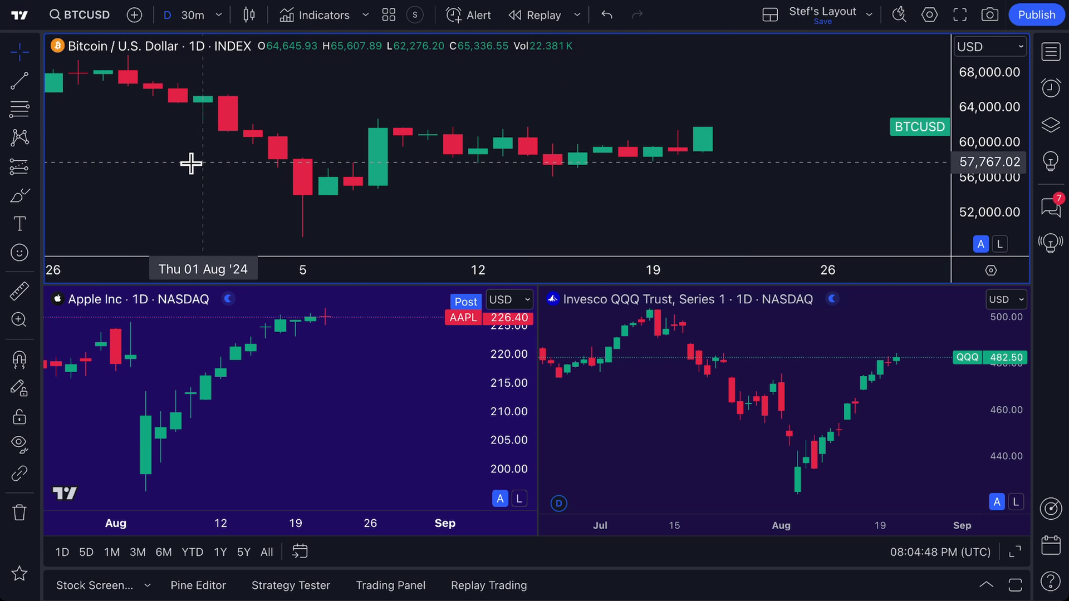
- Activate the Apple, Invesco QQQ and Bitcoin charts in turn to examine each symbol's chart in the layout
left_click(252, 389)
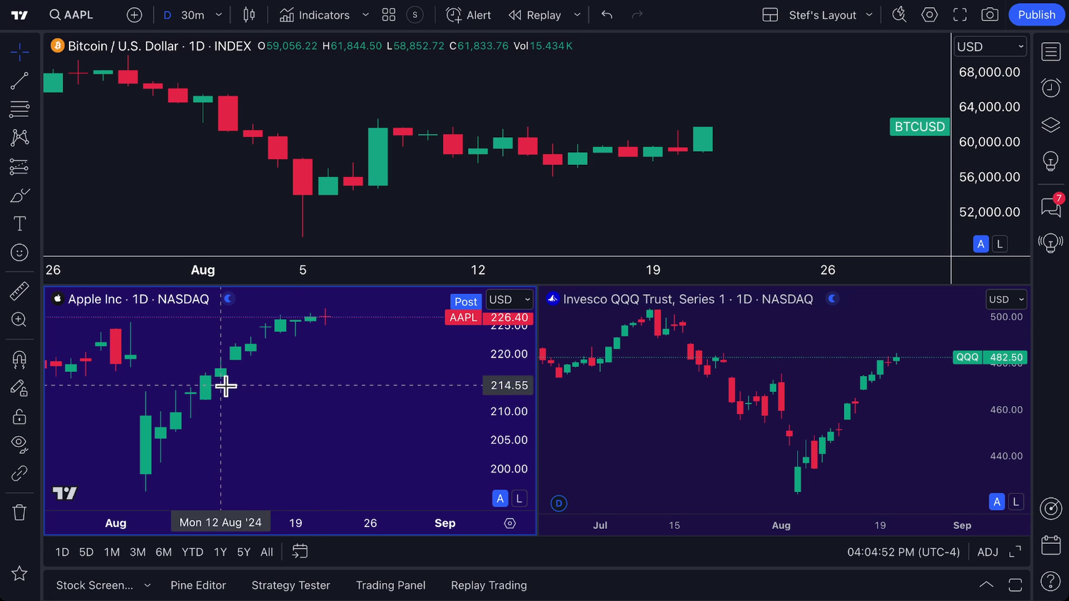
left_click(620, 370)
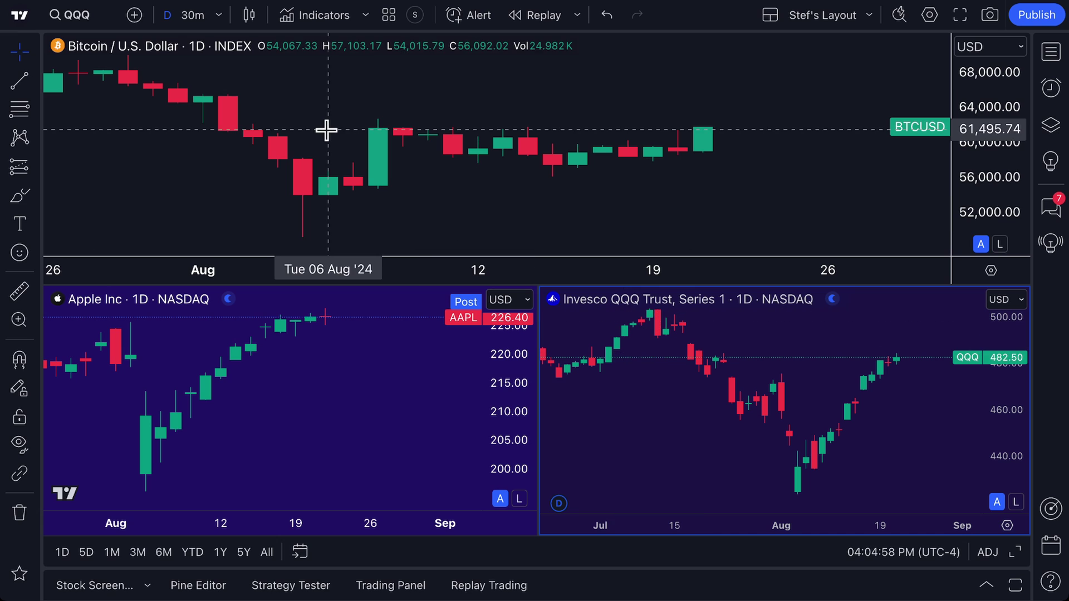
left_click(475, 171)
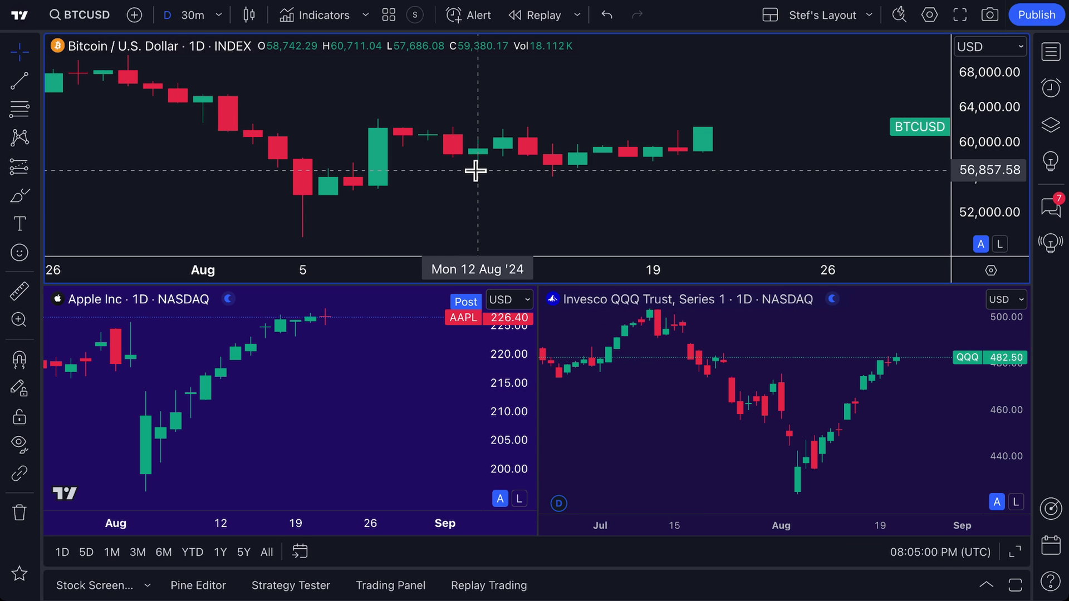
left_click(351, 367)
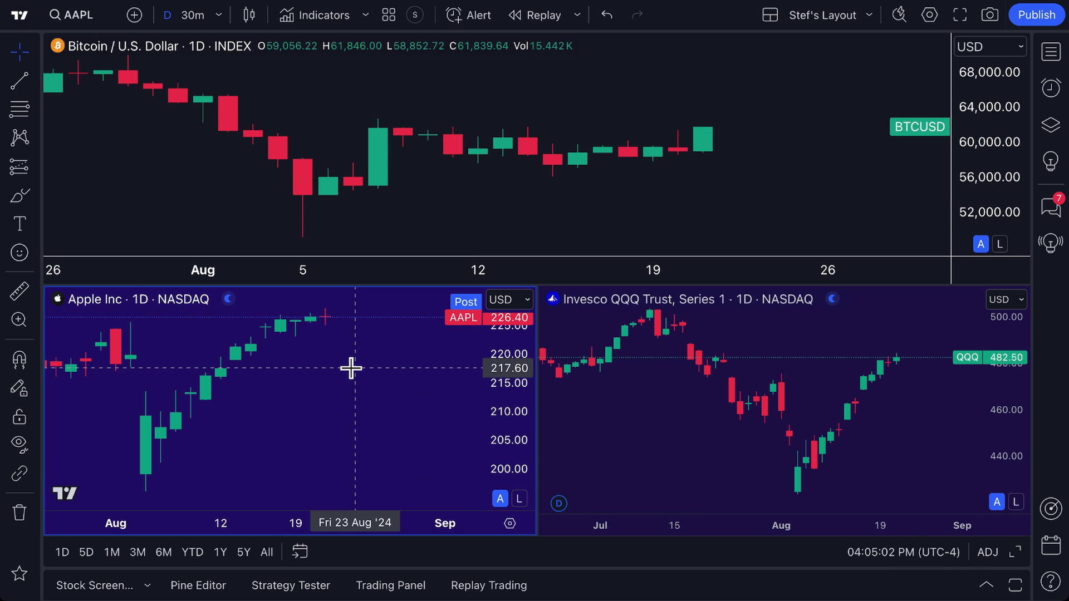
left_click(646, 433)
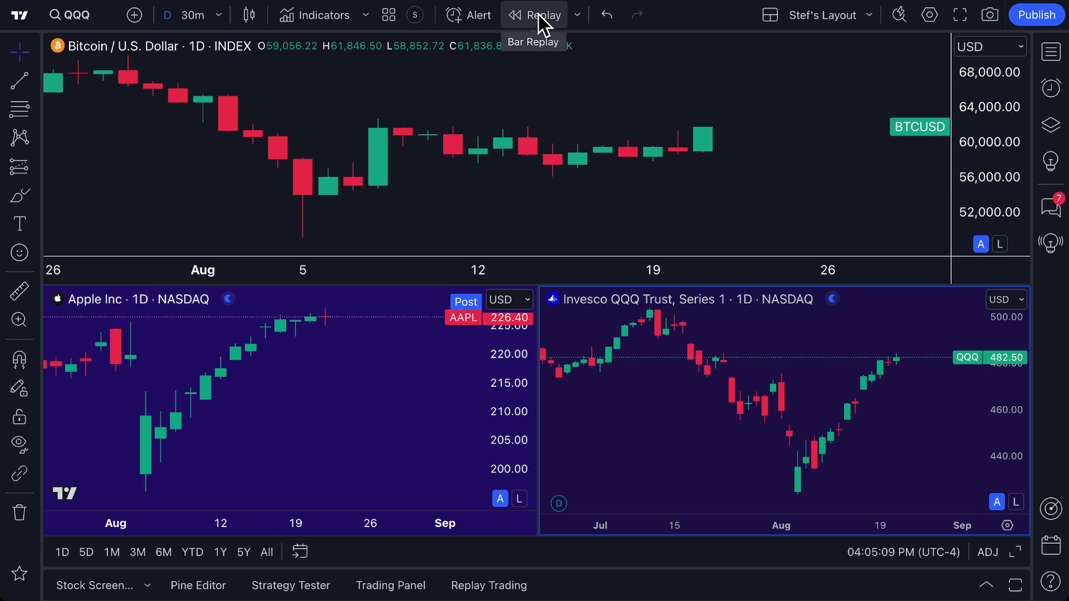
left_click(306, 107)
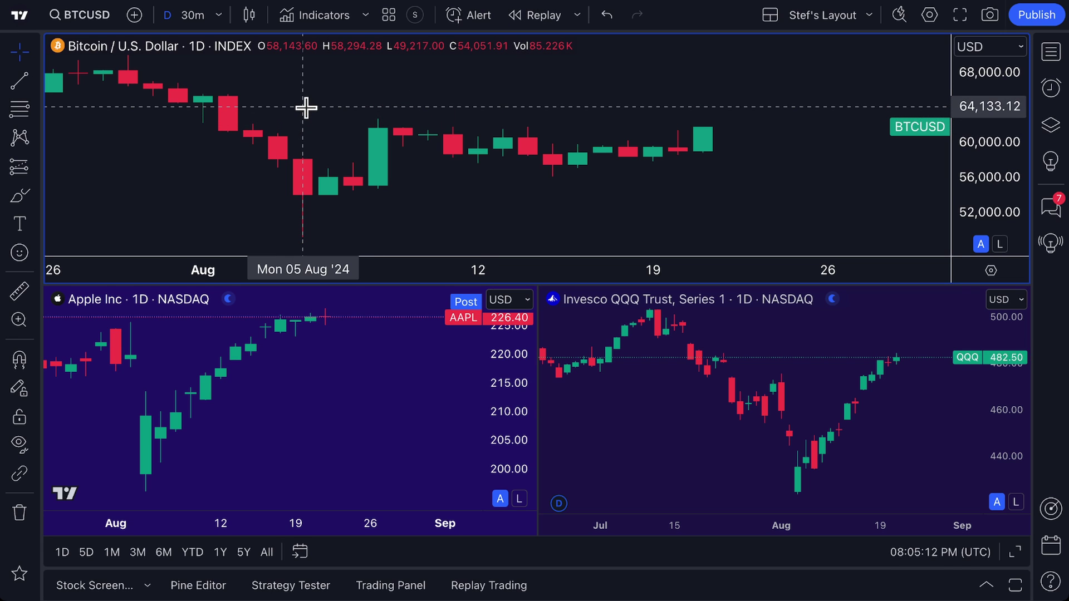
- Set the Apple chart's interval to 1 week
left_click(303, 394)
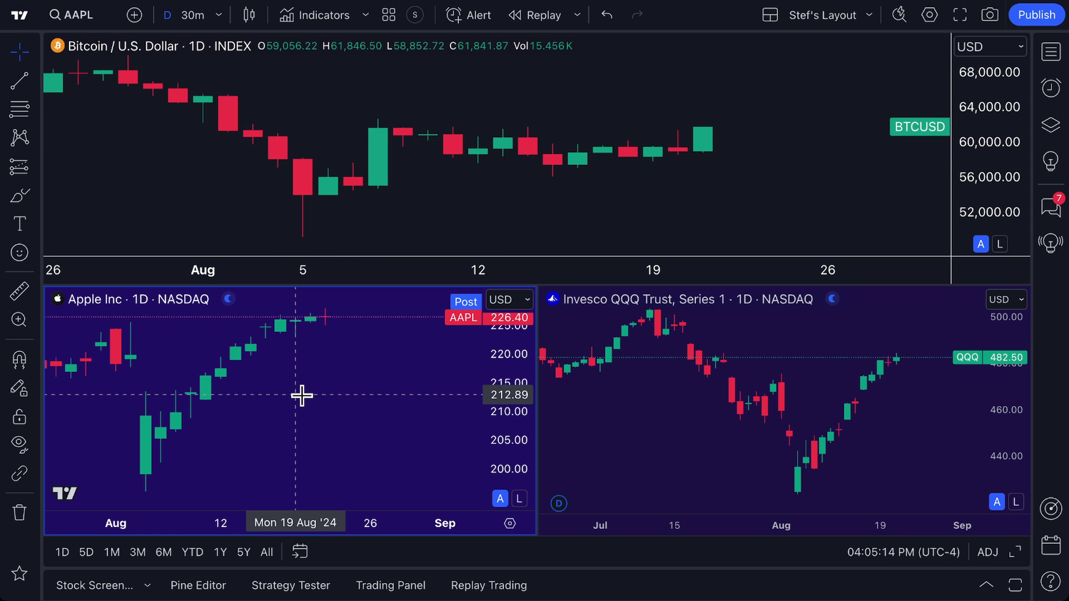
left_click(216, 17)
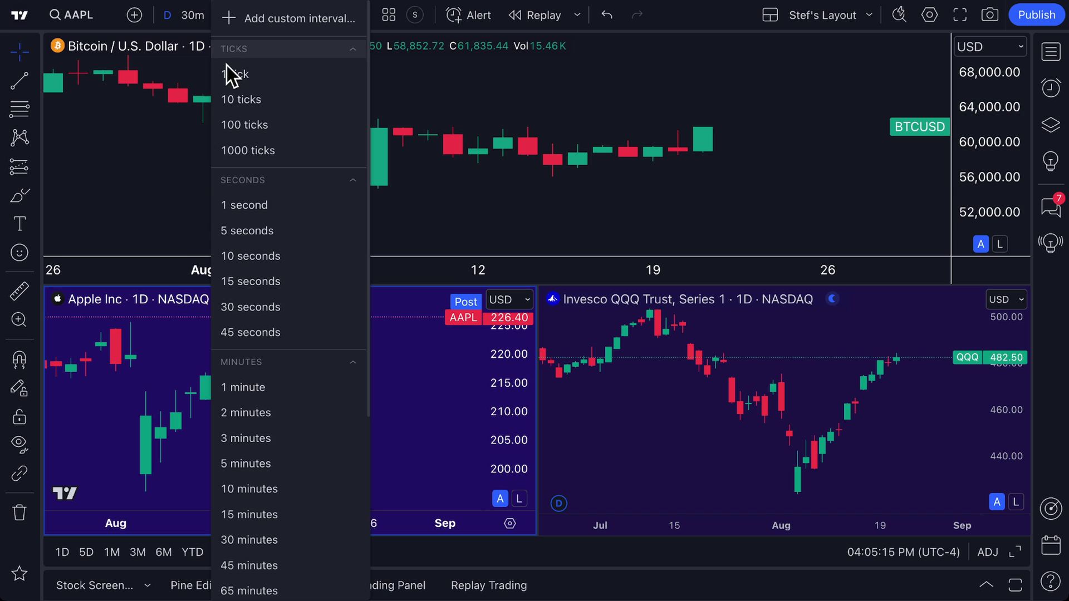
scroll(262, 447, "down", 5)
left_click(268, 455)
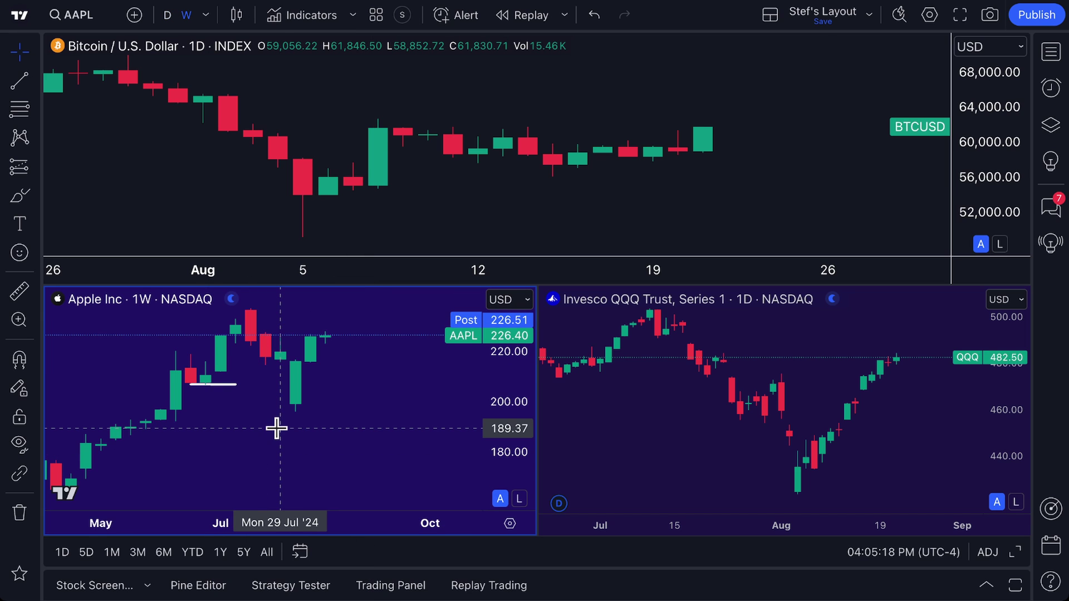
scroll(277, 429, "down", 3)
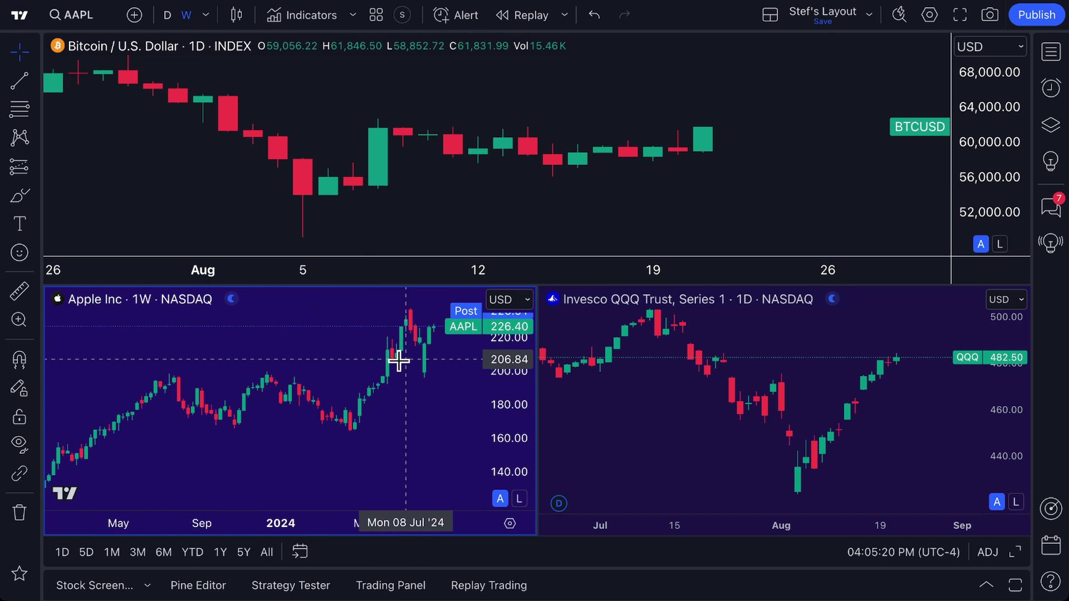
- Change the Invesco QQQ chart's type to Area
left_click(696, 406)
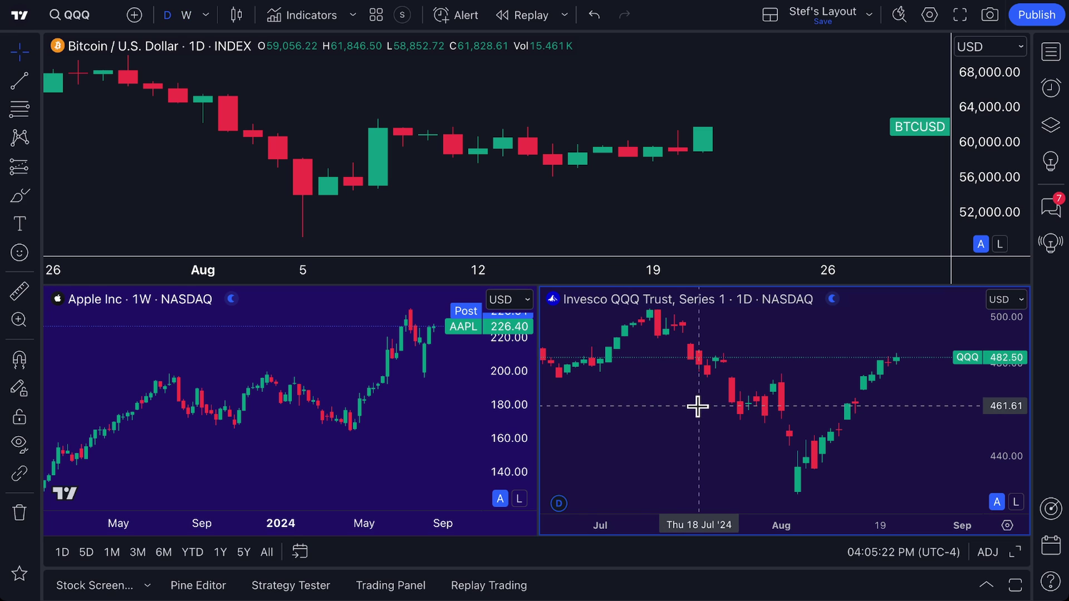
left_click(234, 16)
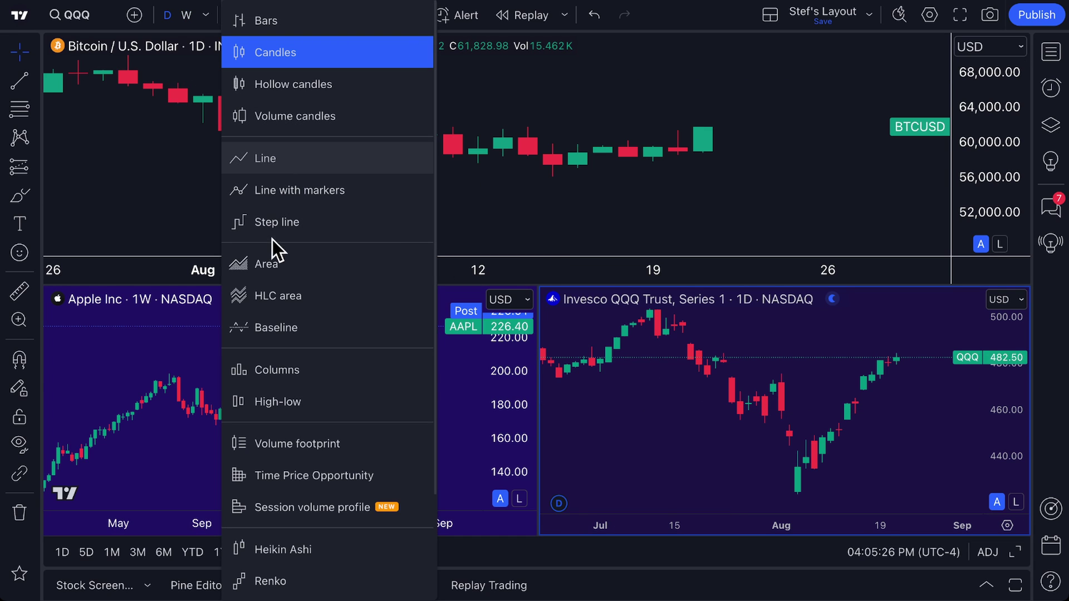
left_click(272, 264)
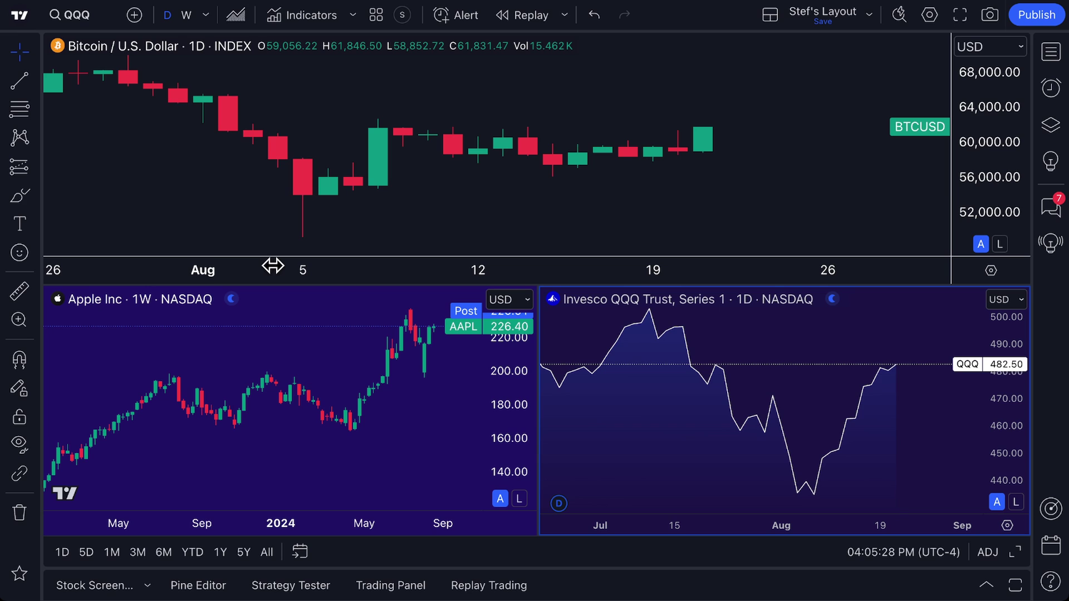
- Set the Invesco QQQ chart's interval to 5 days
left_click(202, 17)
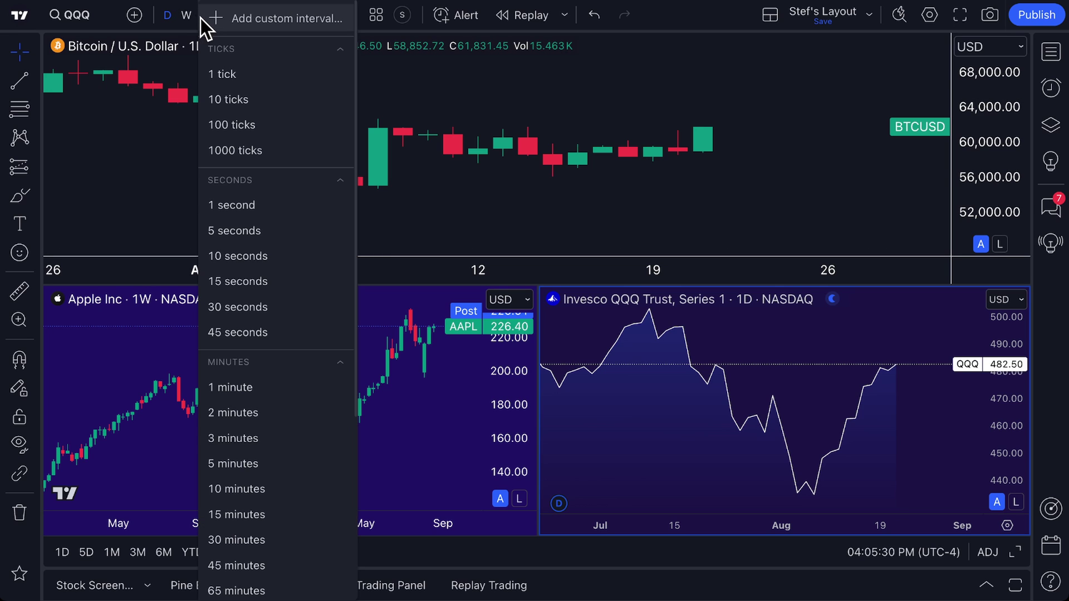
scroll(285, 523, "down", 5)
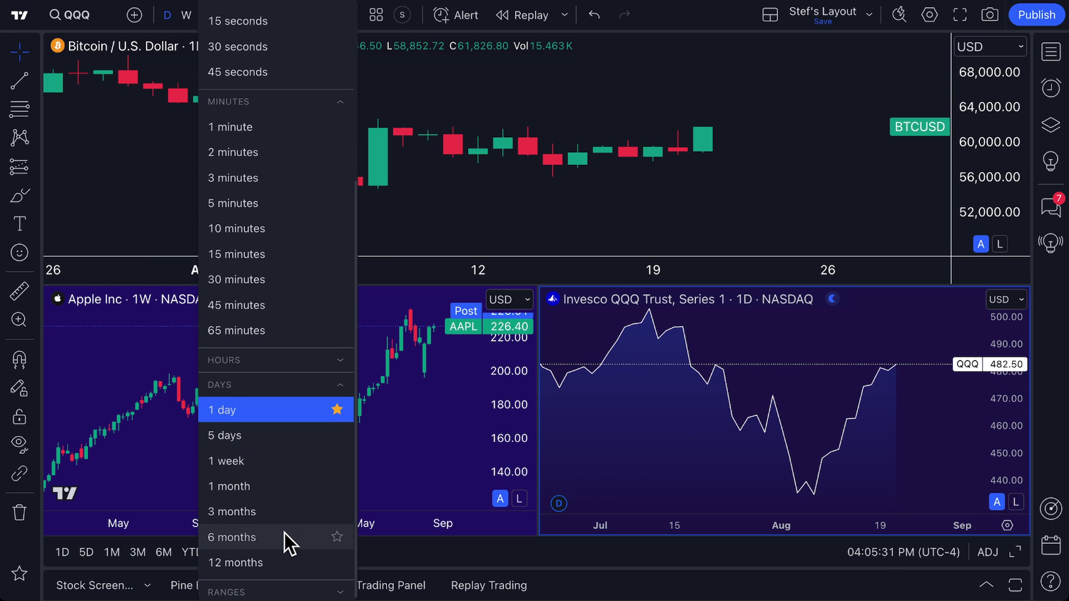
left_click(273, 430)
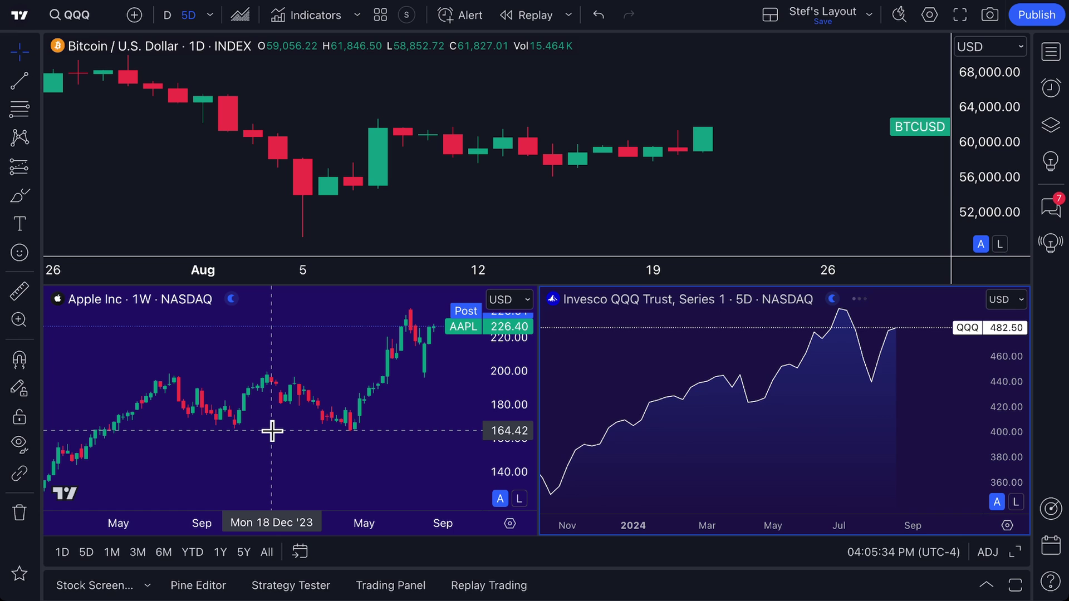
scroll(575, 394, "down", 1)
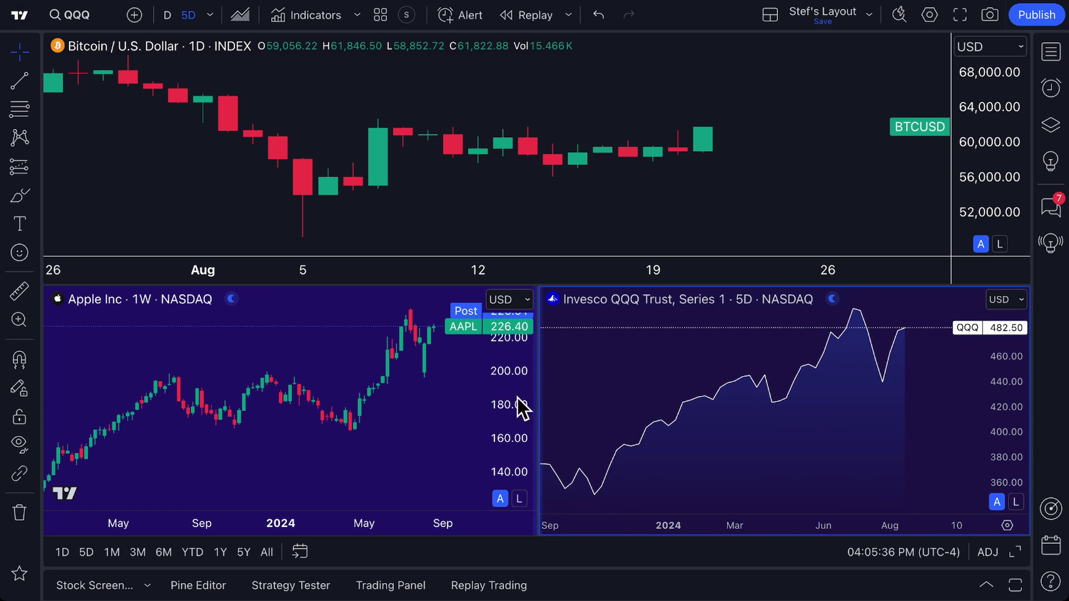
scroll(327, 439, "down", 3)
left_click_drag(327, 439, 262, 442)
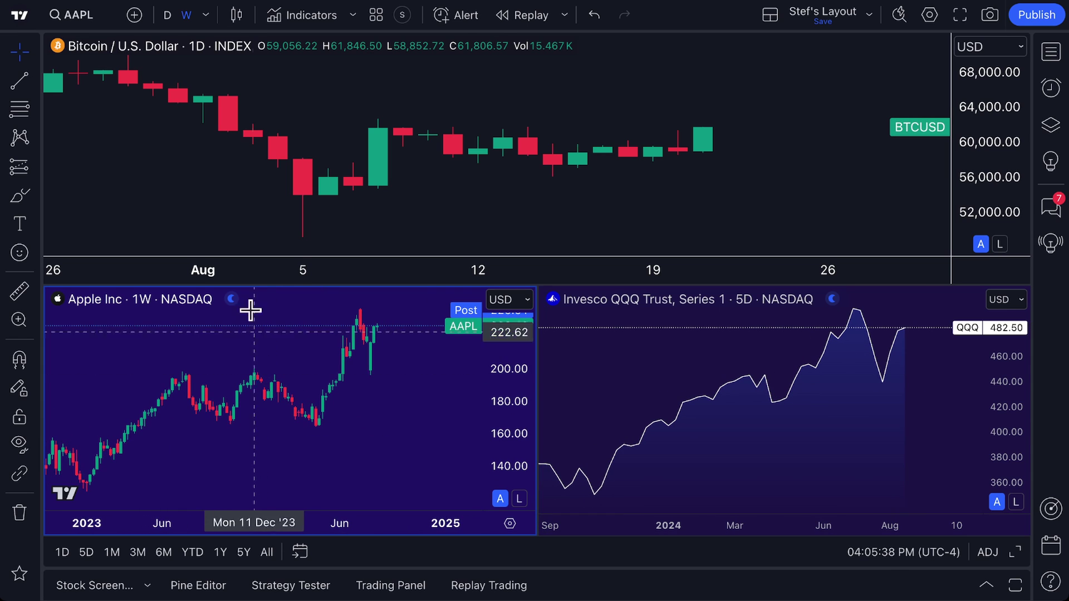
- Turn on Bar Replay from the Bitcoin chart and apply it to all charts in the layout
left_click(234, 187)
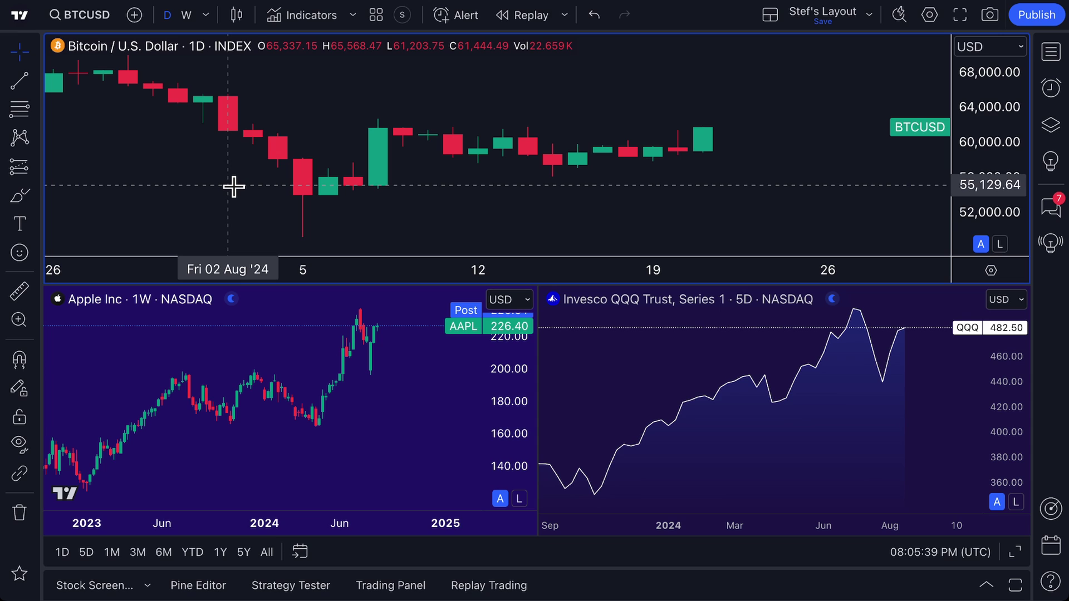
left_click(527, 16)
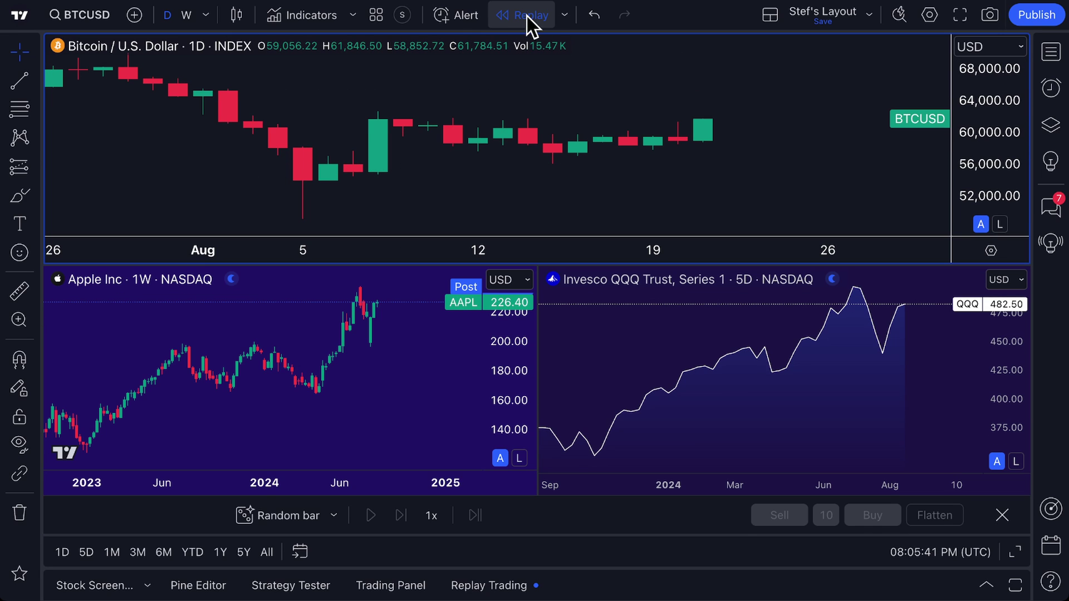
left_click(566, 15)
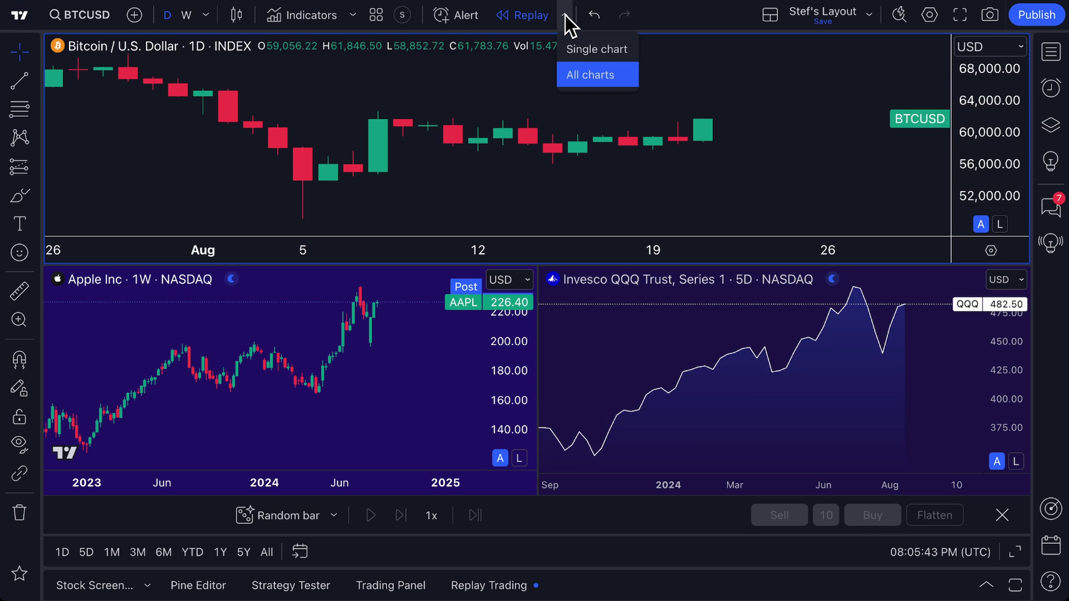
left_click(585, 78)
- Switch the replay timing to Select bar and start the replay at the Bitcoin bar near the start of 2024
left_click(330, 513)
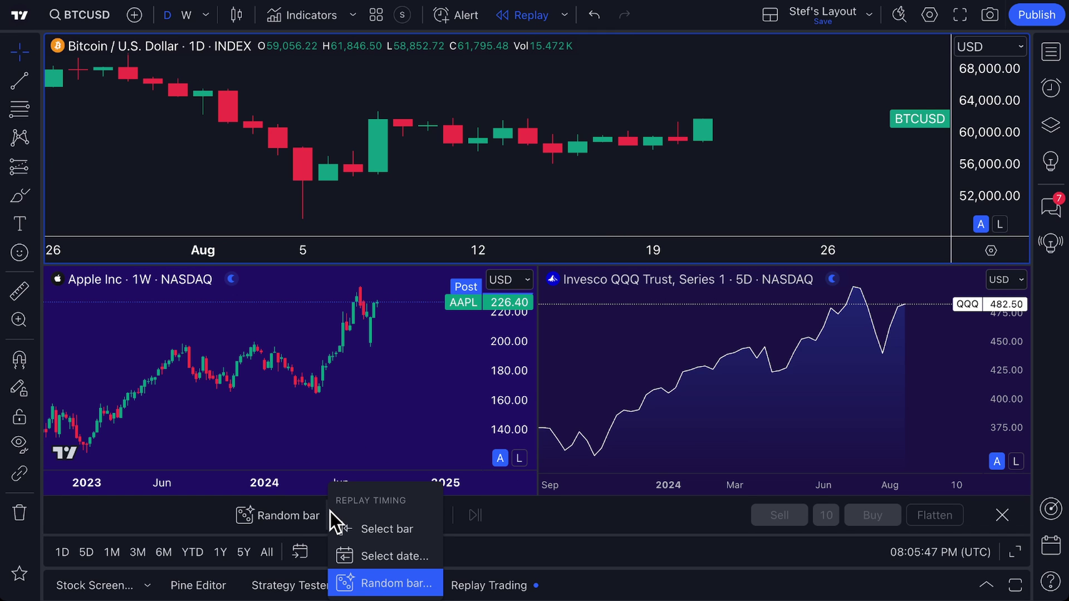
left_click(362, 530)
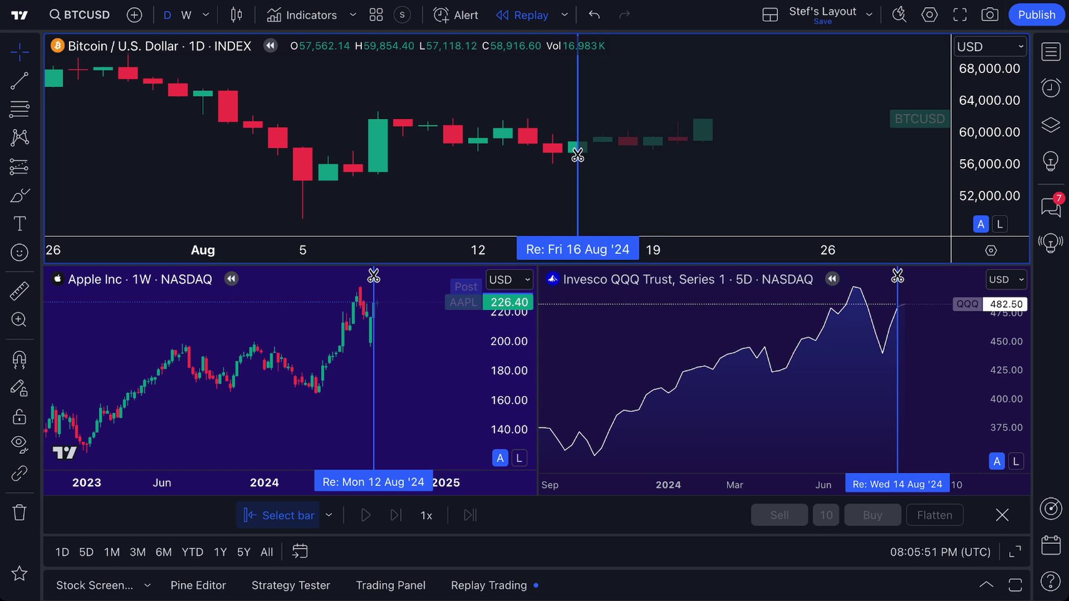
scroll(345, 195, "down", 4)
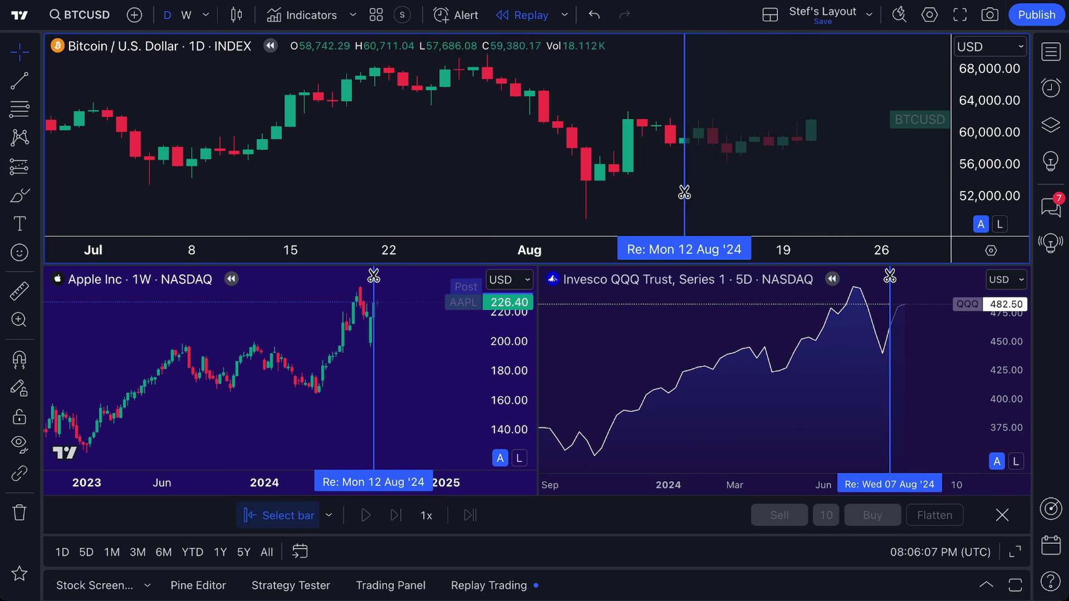
scroll(544, 205, "down", 10)
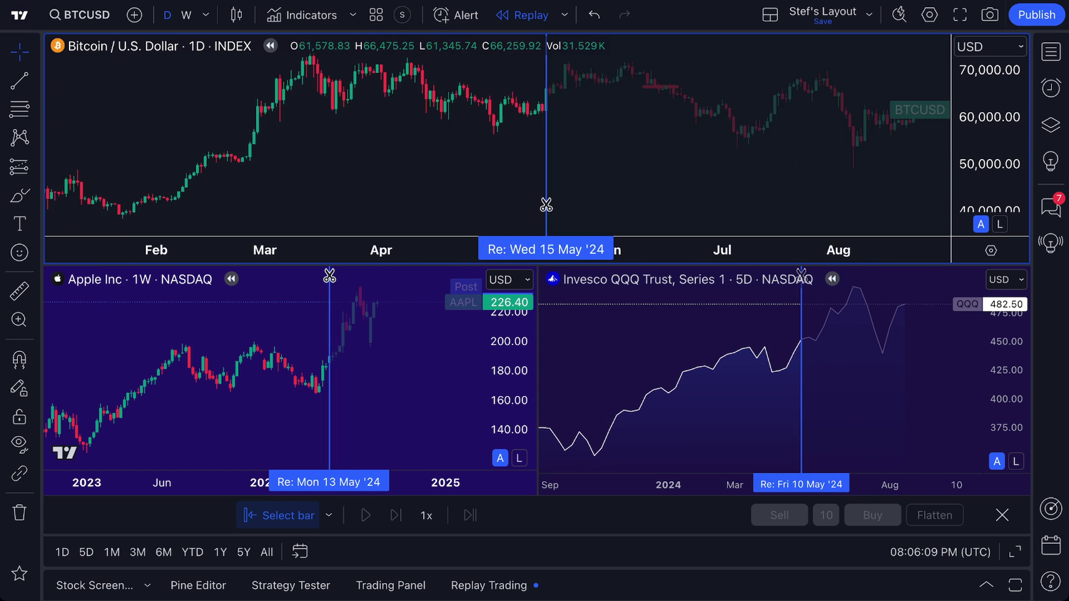
scroll(545, 205, "down", 5)
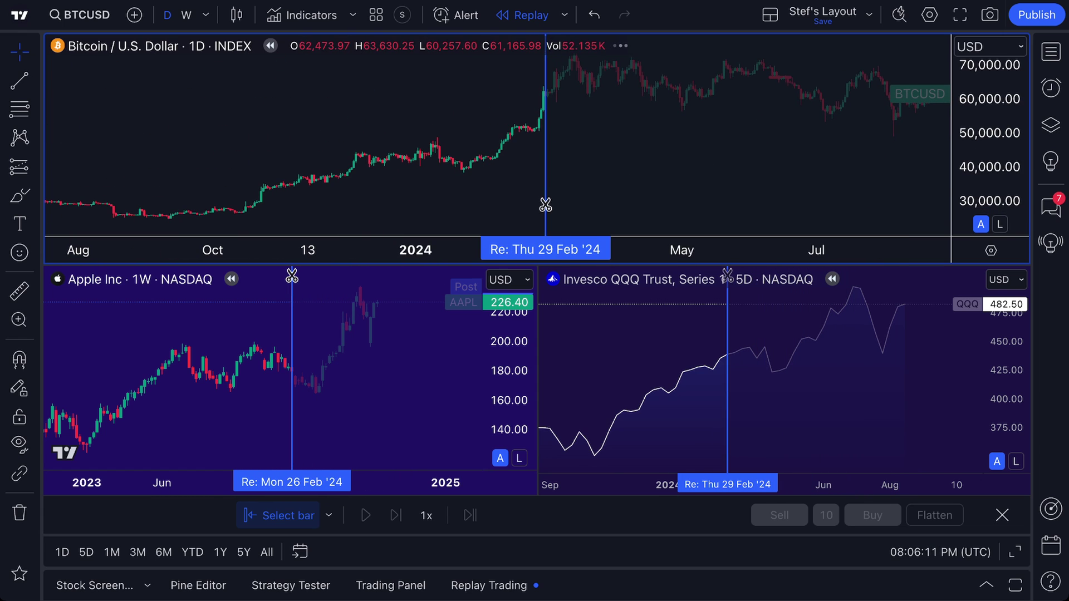
left_click(417, 213)
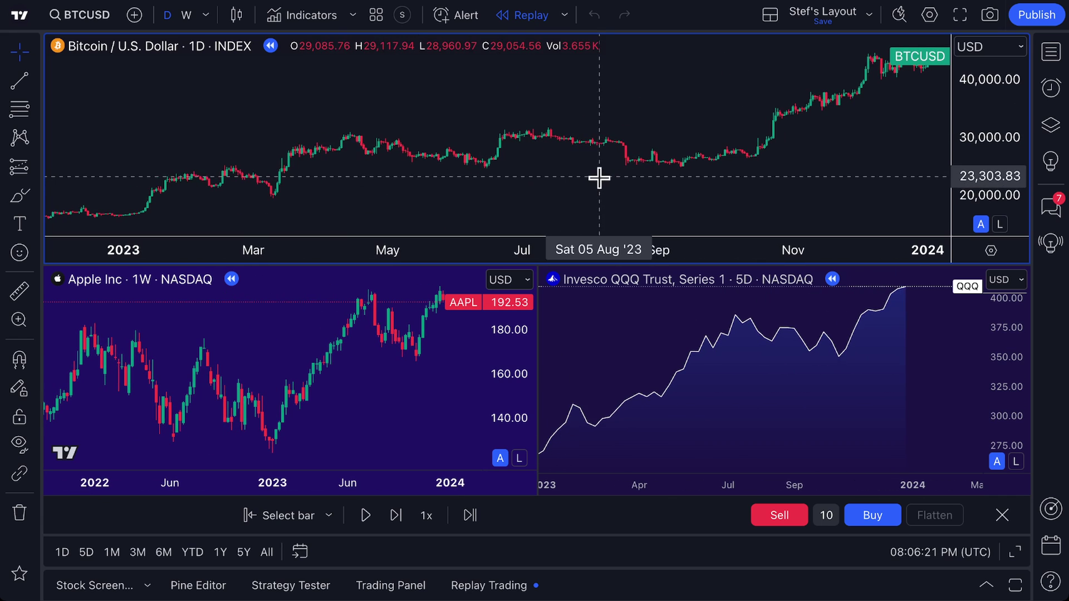
- Examine the replay starting point on the Bitcoin chart, and activate the Apple and Invesco QQQ charts to compare theirs
left_click_drag(609, 177, 436, 190)
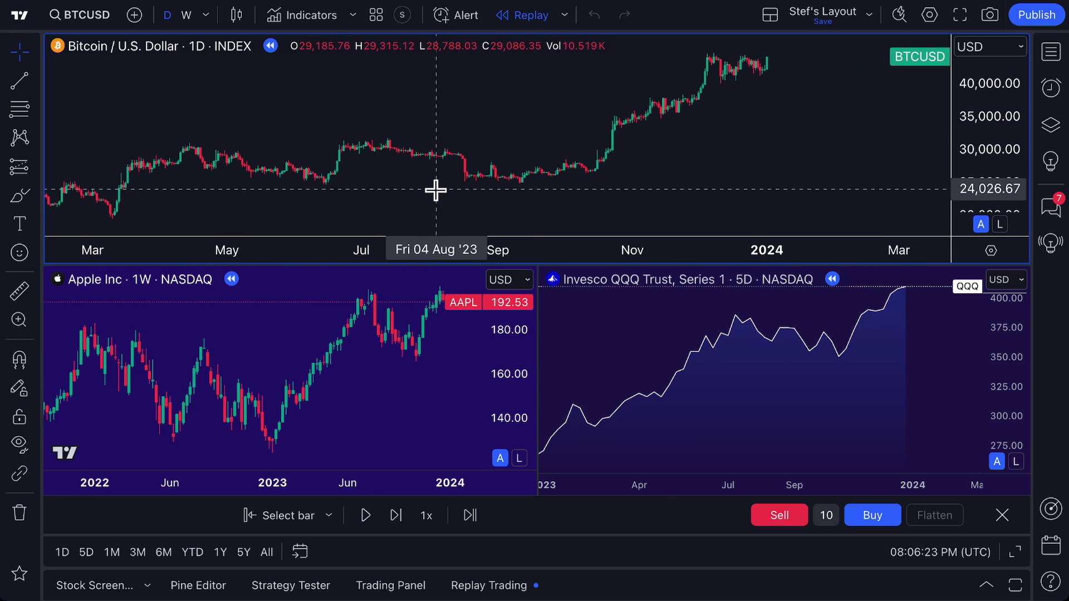
scroll(435, 190, "up", 4)
scroll(435, 191, "down", 3)
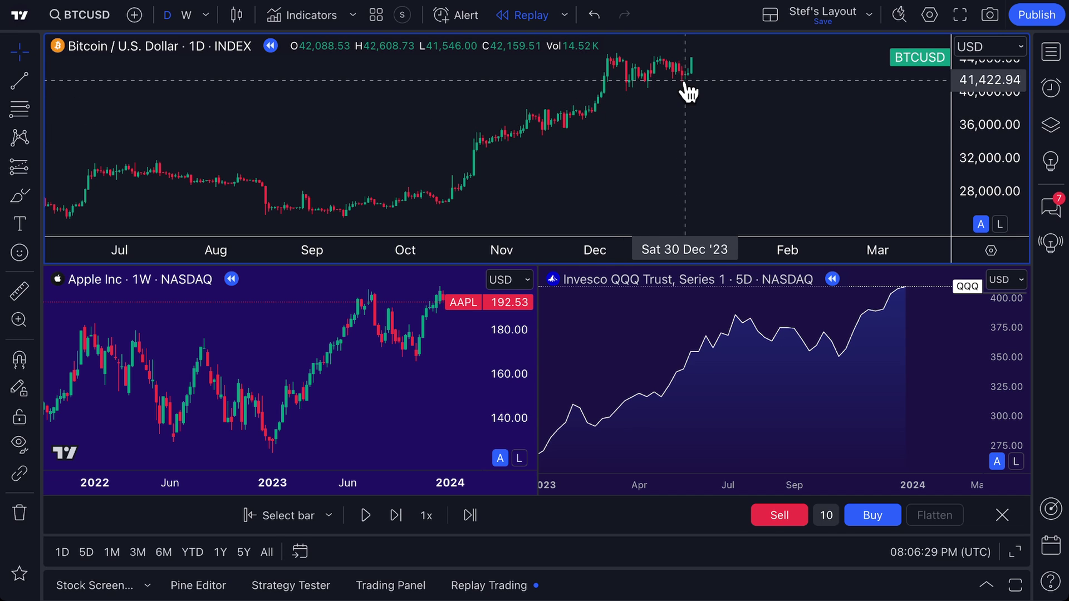
left_click(404, 399)
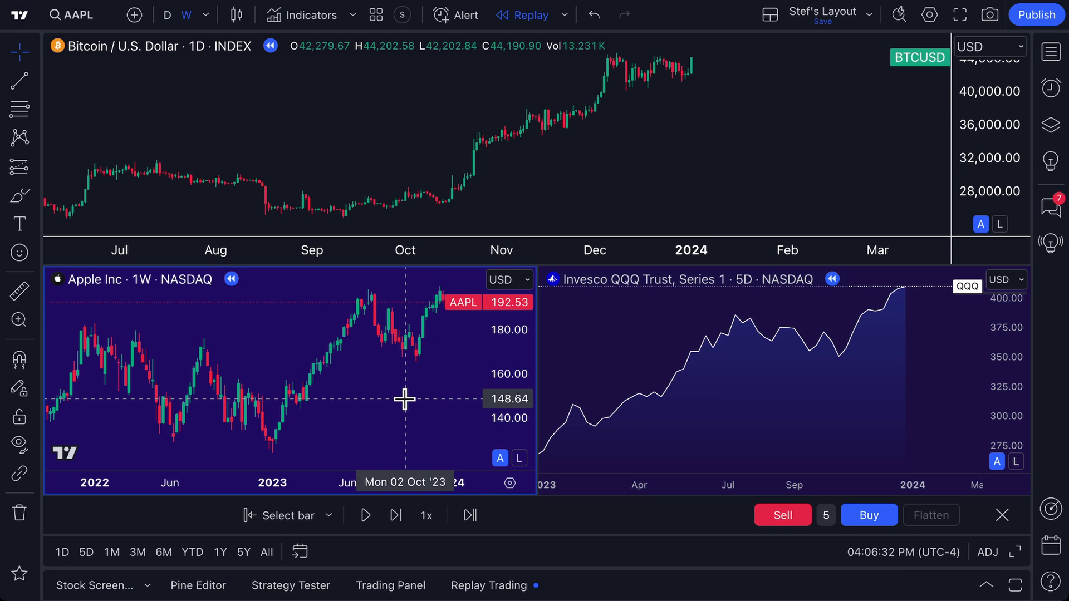
left_click(746, 390)
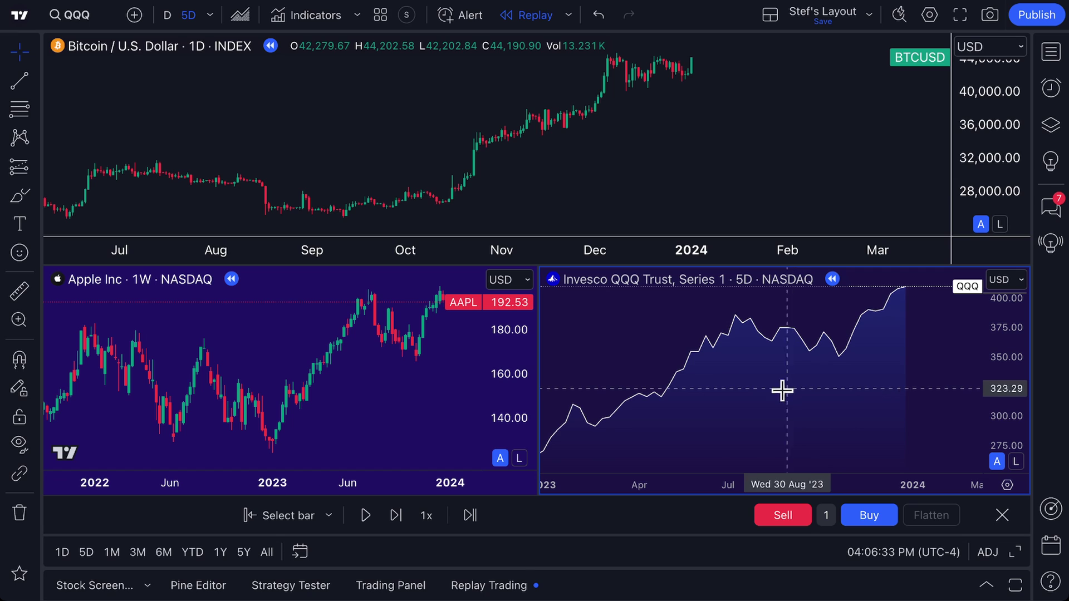
- Review the Replay Trading list of trades, performance summary and overview, and return to the charts
left_click(488, 585)
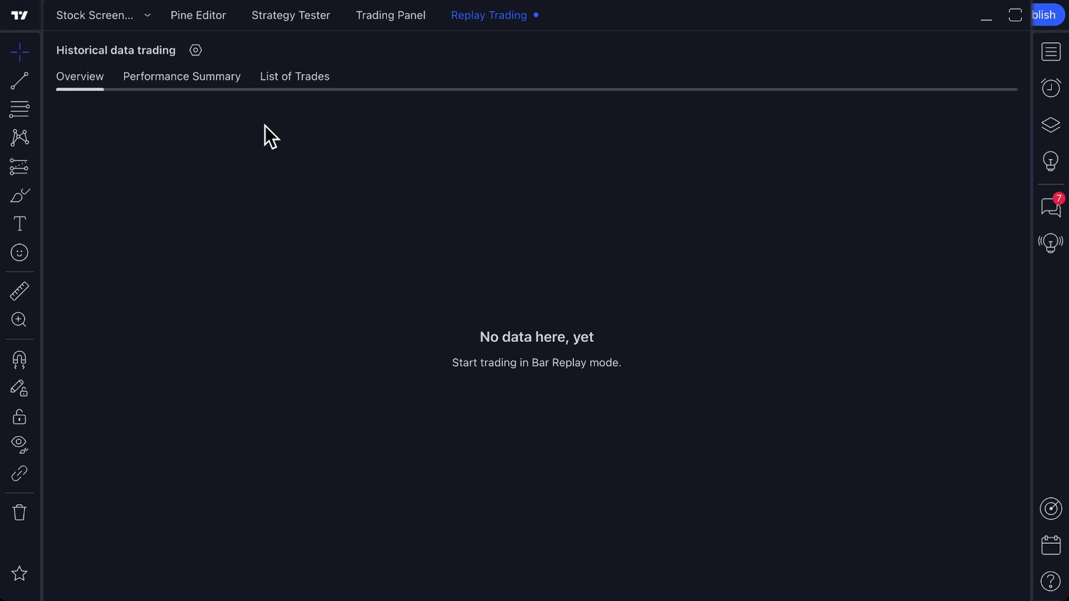
left_click(285, 81)
left_click(213, 76)
left_click(92, 80)
left_click(473, 17)
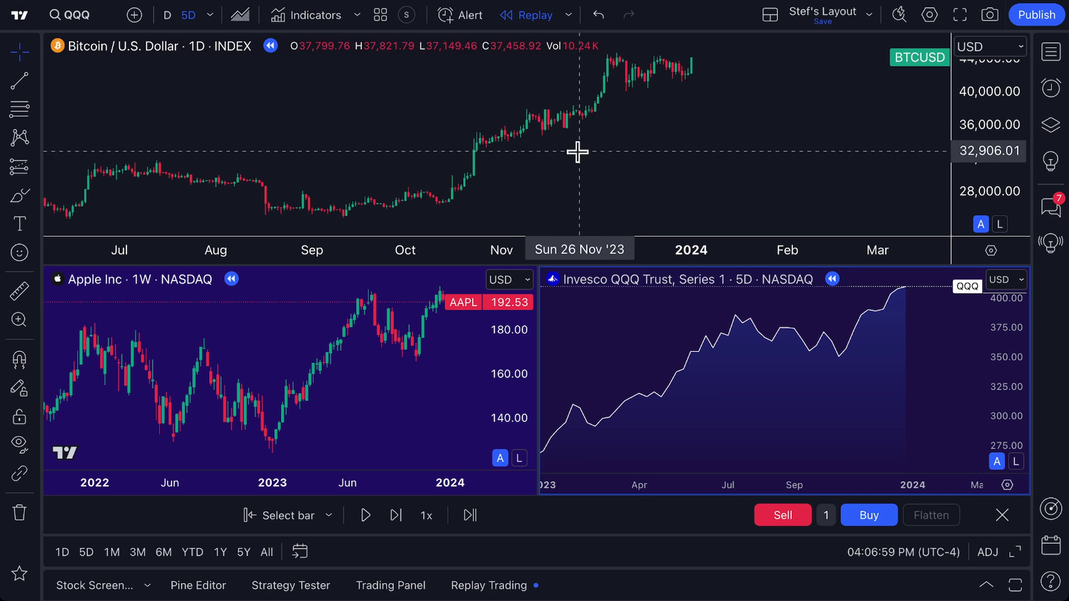
- Set the replay speed to 3x, 3 updates per second
left_click_drag(595, 145, 568, 148)
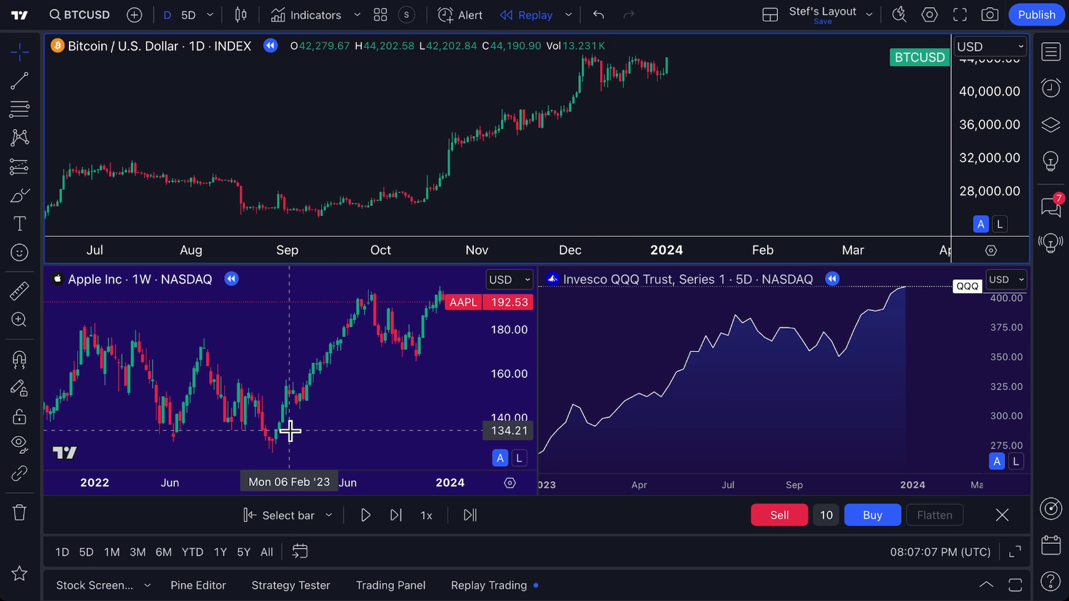
left_click(425, 516)
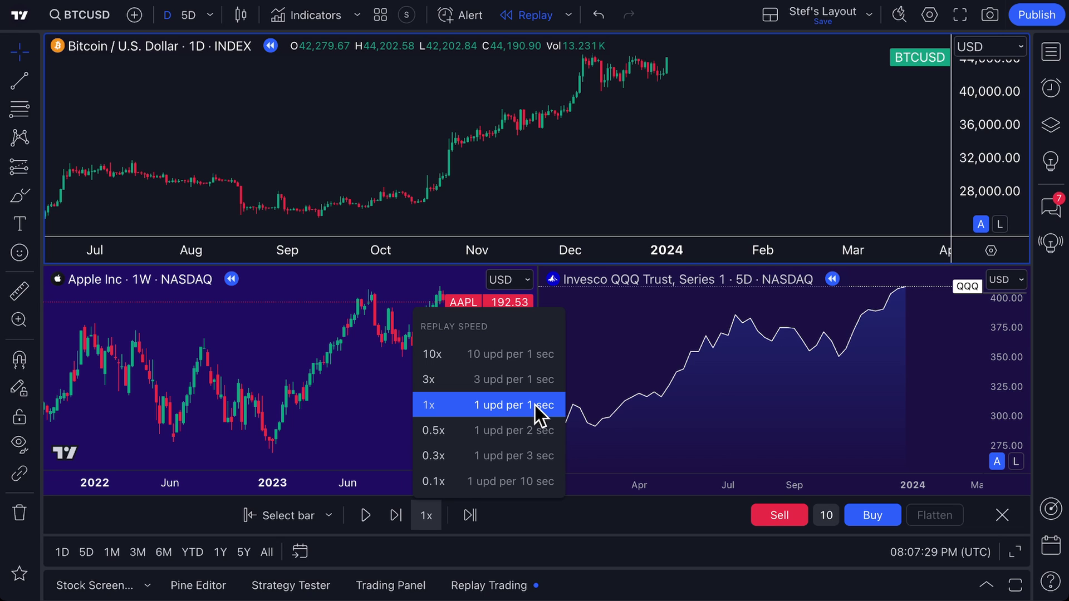
left_click(462, 380)
left_click(462, 381)
- Make room for new bars on the Apple and Bitcoin charts and start playing the replay
left_click_drag(417, 393, 374, 396)
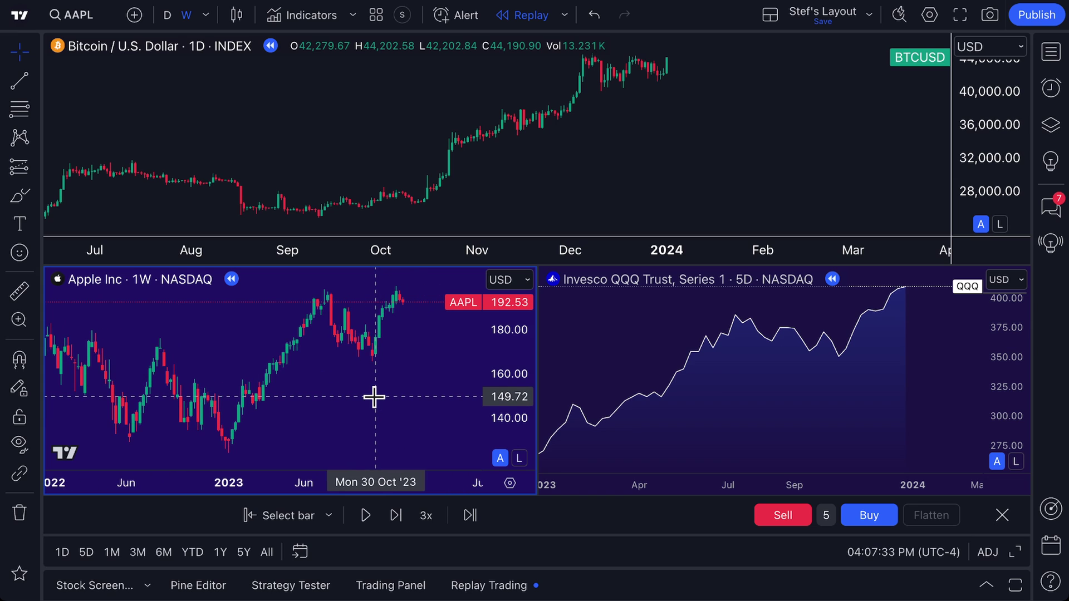
left_click(560, 172)
left_click_drag(561, 172, 512, 178)
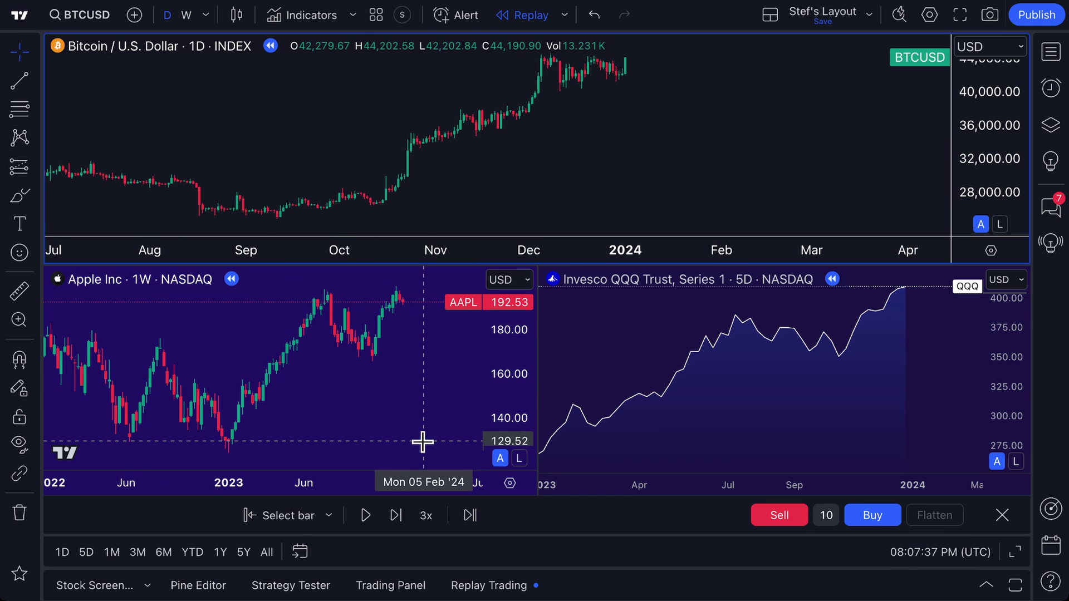
left_click(367, 521)
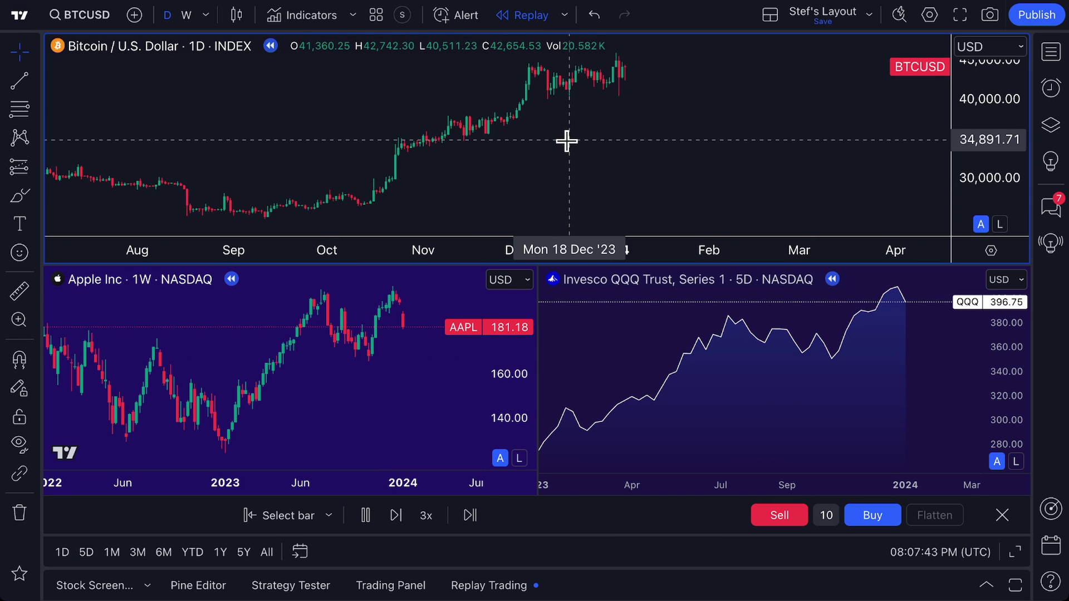
- Activate the Invesco QQQ, Apple and Bitcoin charts in turn to watch the replay advance on each symbol
left_click(664, 370)
left_click(437, 375)
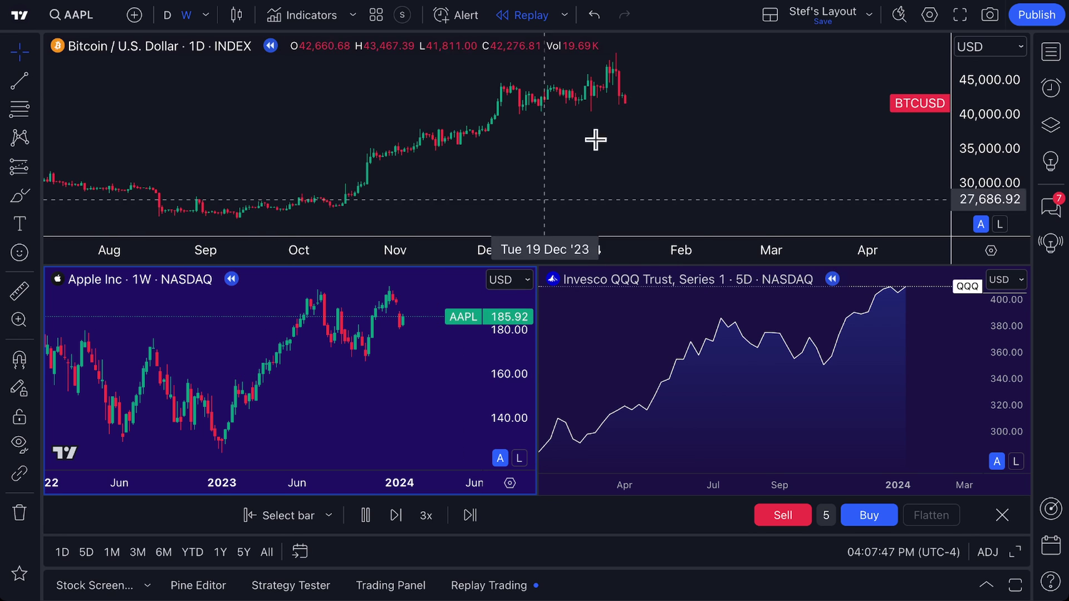
left_click(644, 120)
left_click(412, 418)
left_click(693, 401)
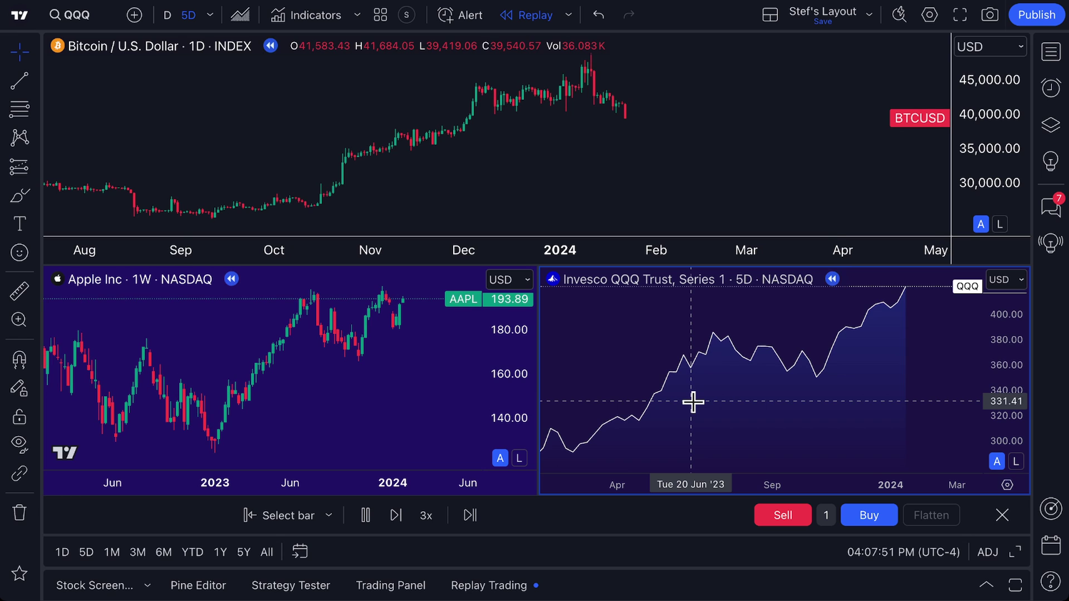
left_click(684, 169)
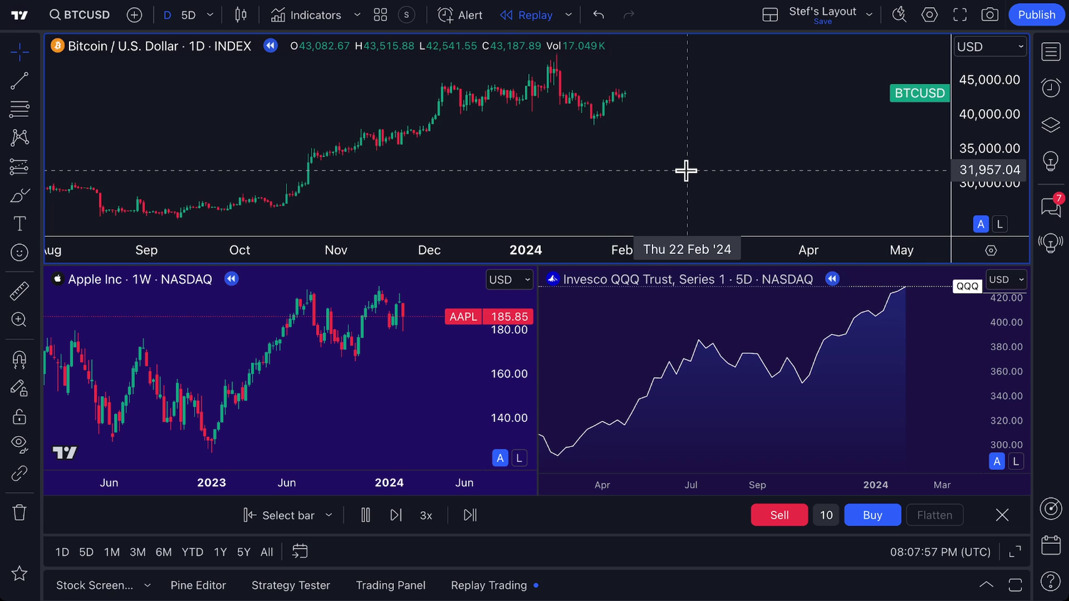
left_click(603, 334)
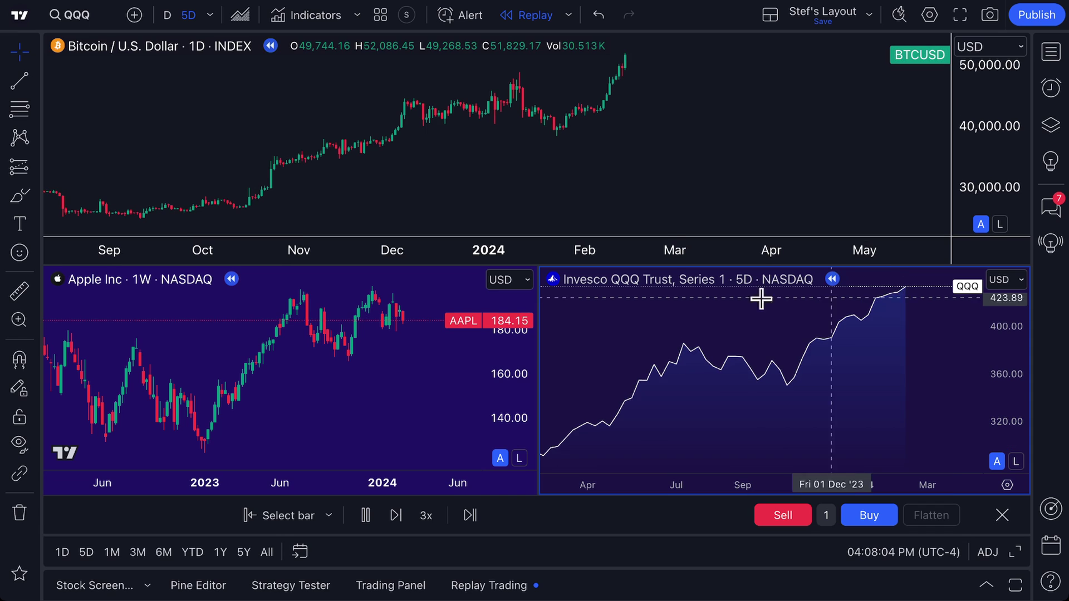
left_click(304, 385)
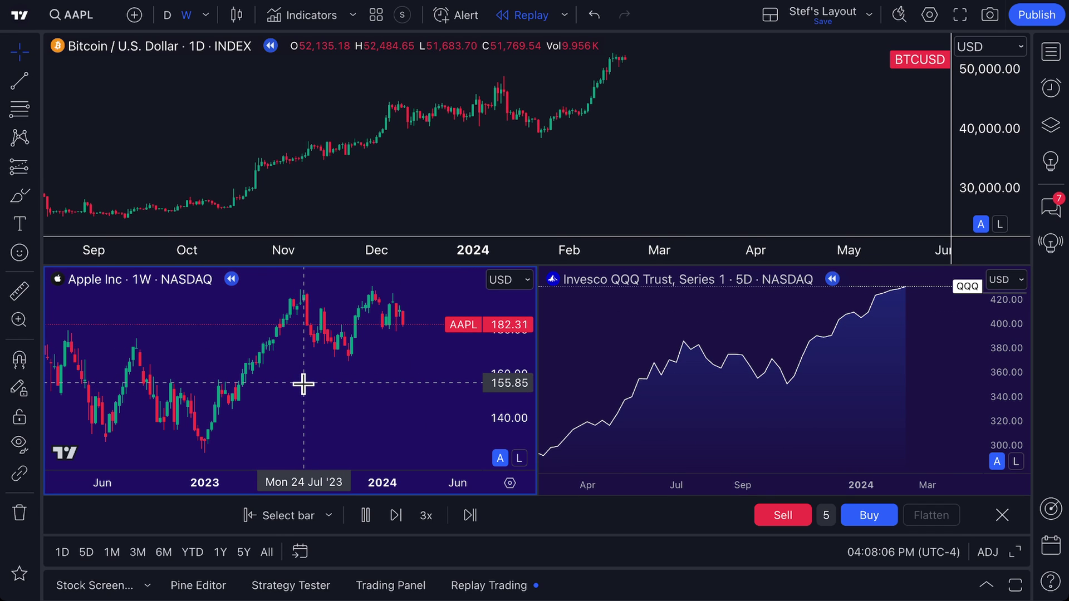
left_click(579, 140)
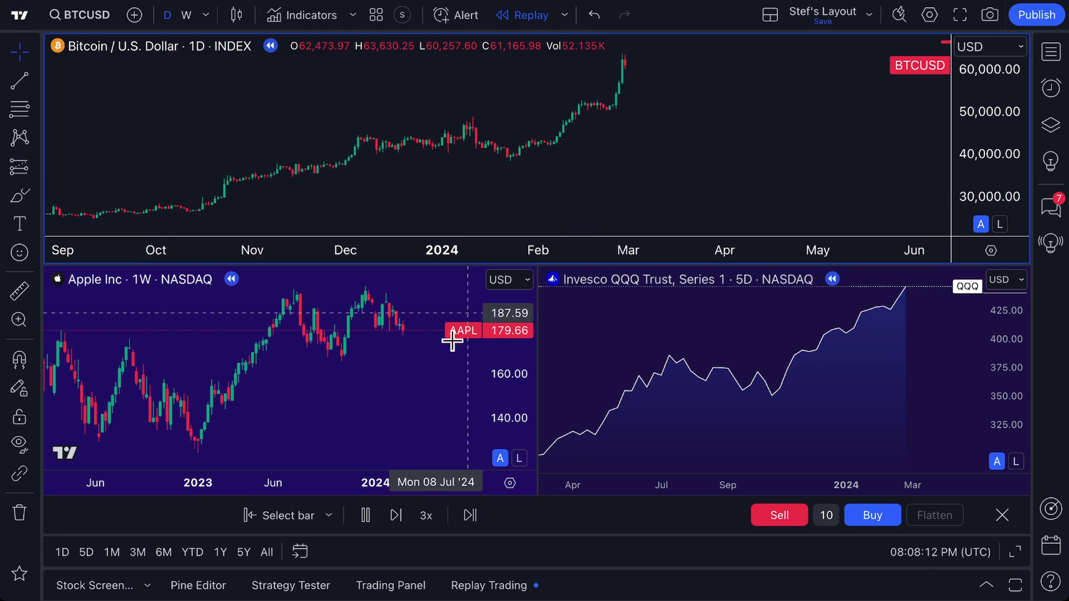
- Place two buy orders of 5 units each on the Apple chart while the replay is playing
left_click(393, 411)
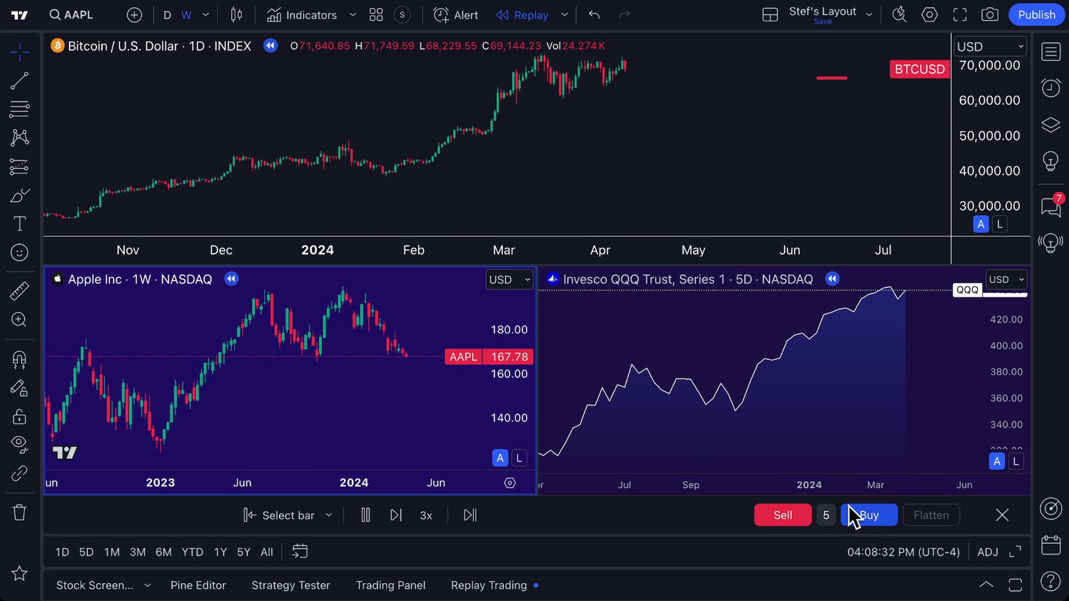
left_click(860, 518)
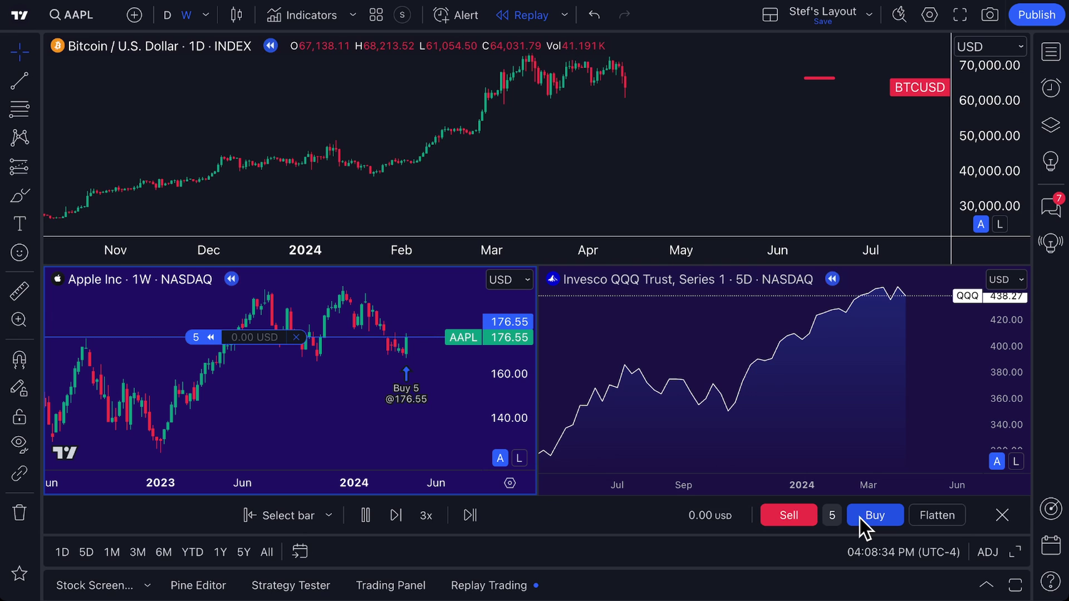
mouse_move(242, 334)
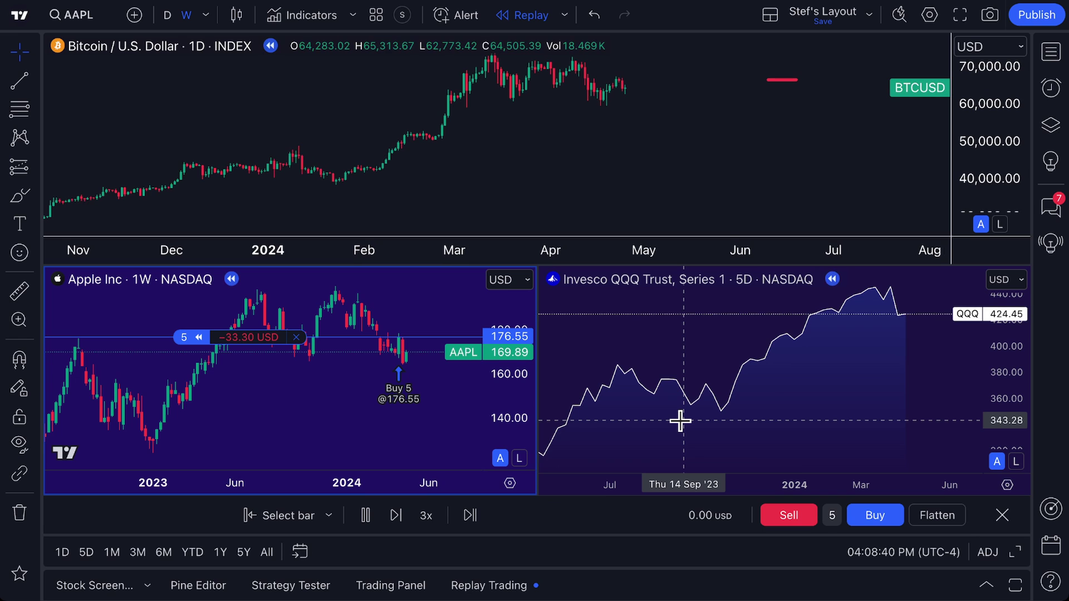
left_click(878, 518)
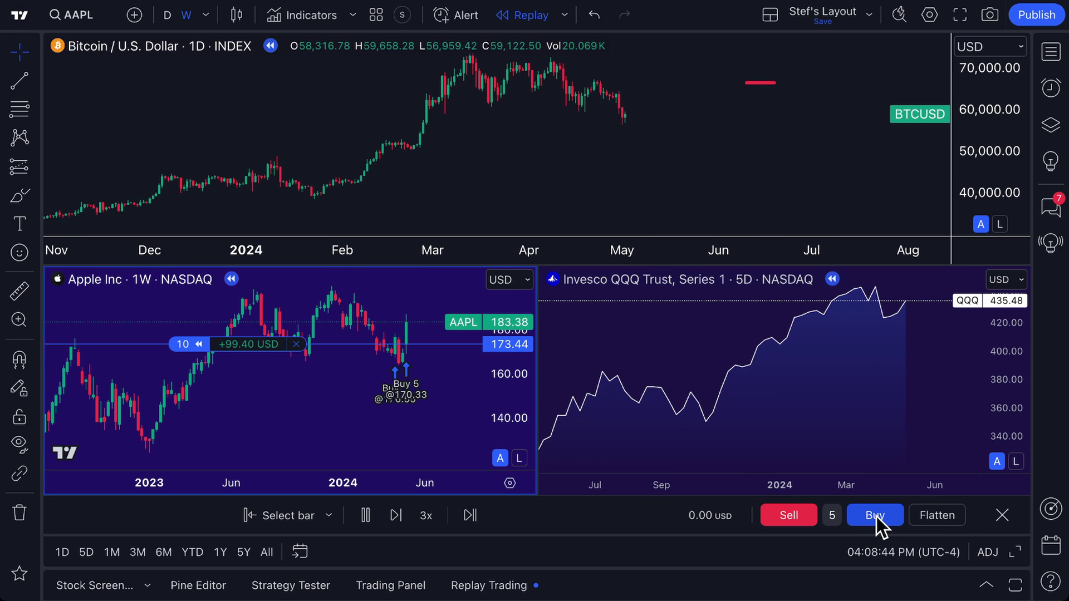
- Switch between the Invesco QQQ, Apple and Bitcoin charts to follow the running replay and the open Apple position
left_click(895, 310)
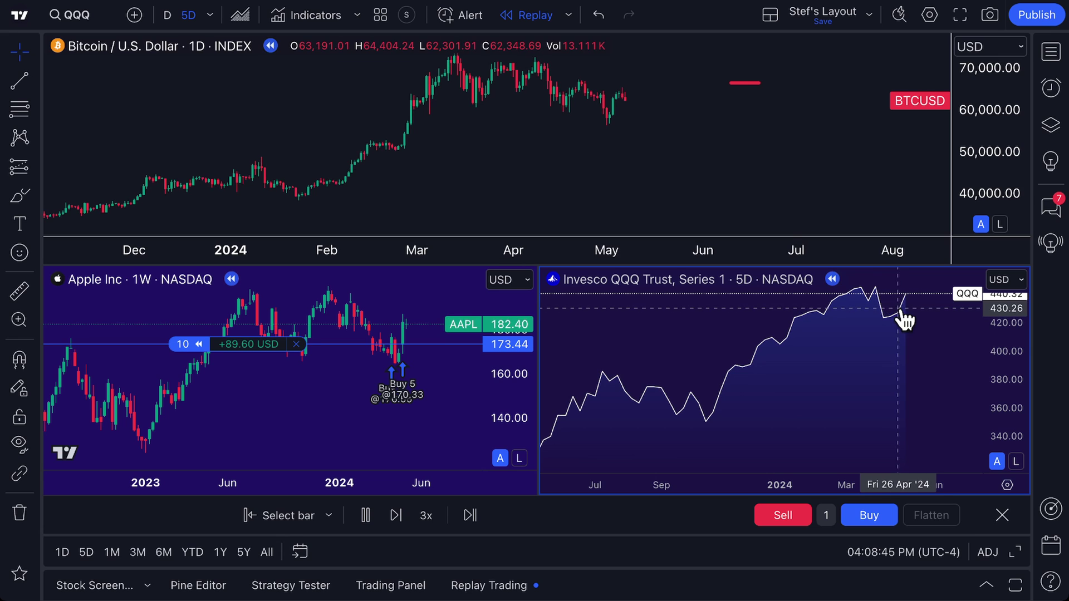
left_click(279, 418)
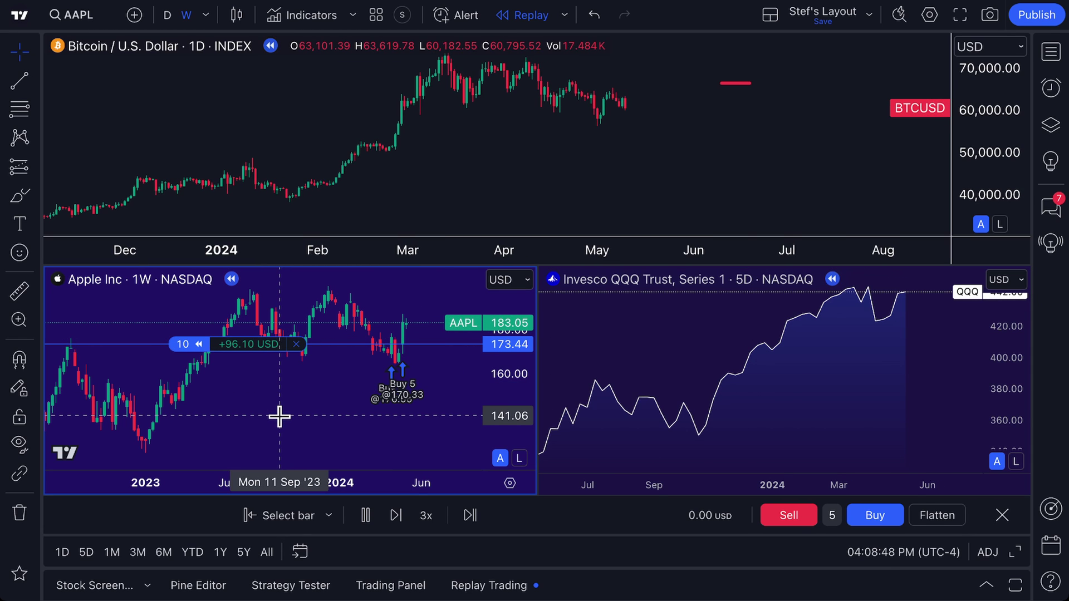
left_click(702, 119)
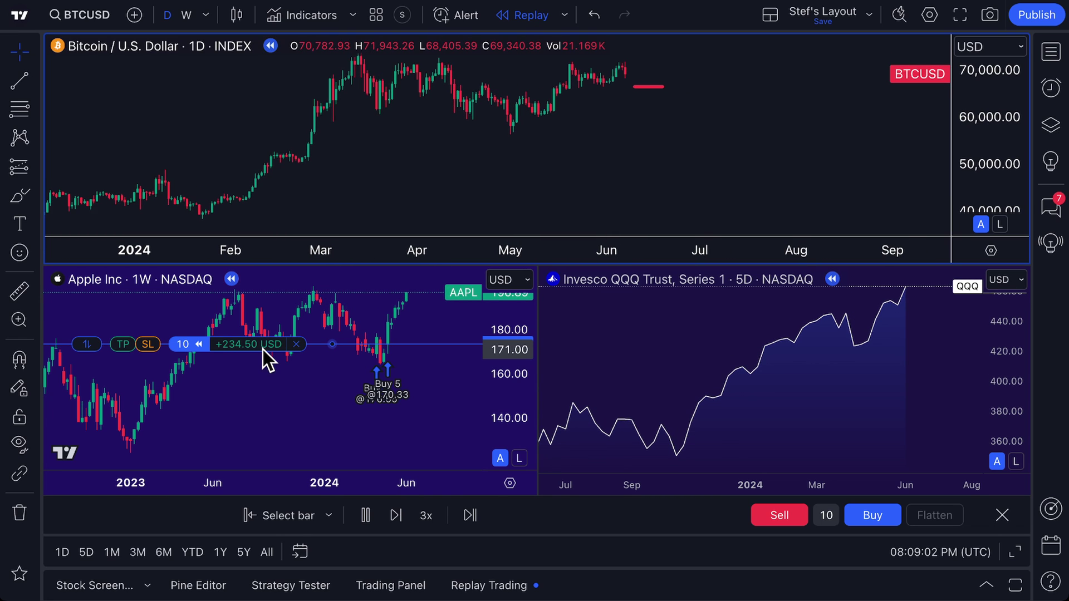
left_click(652, 384)
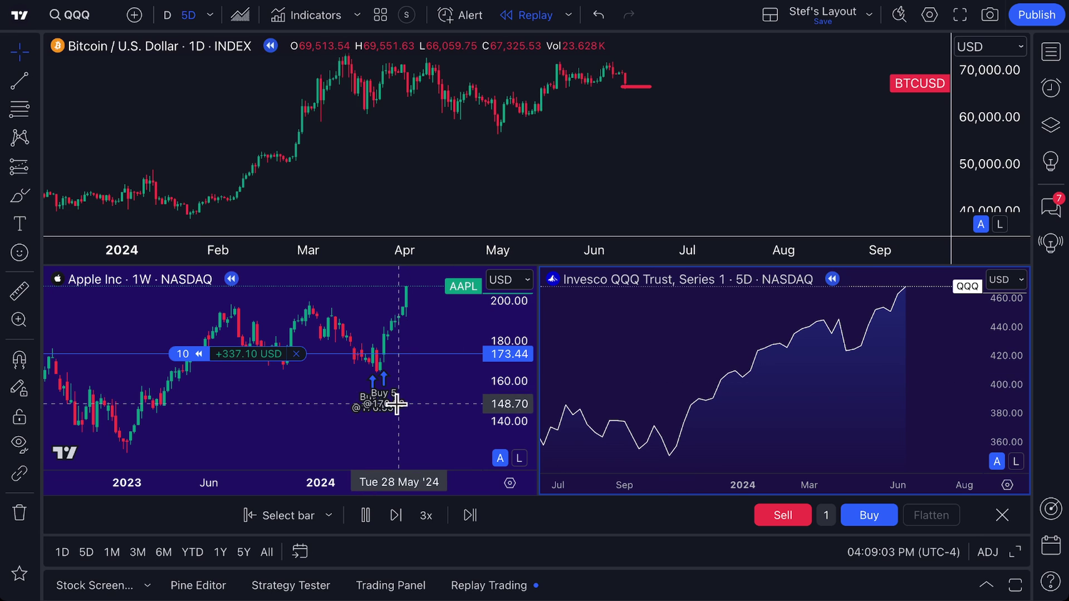
left_click(309, 413)
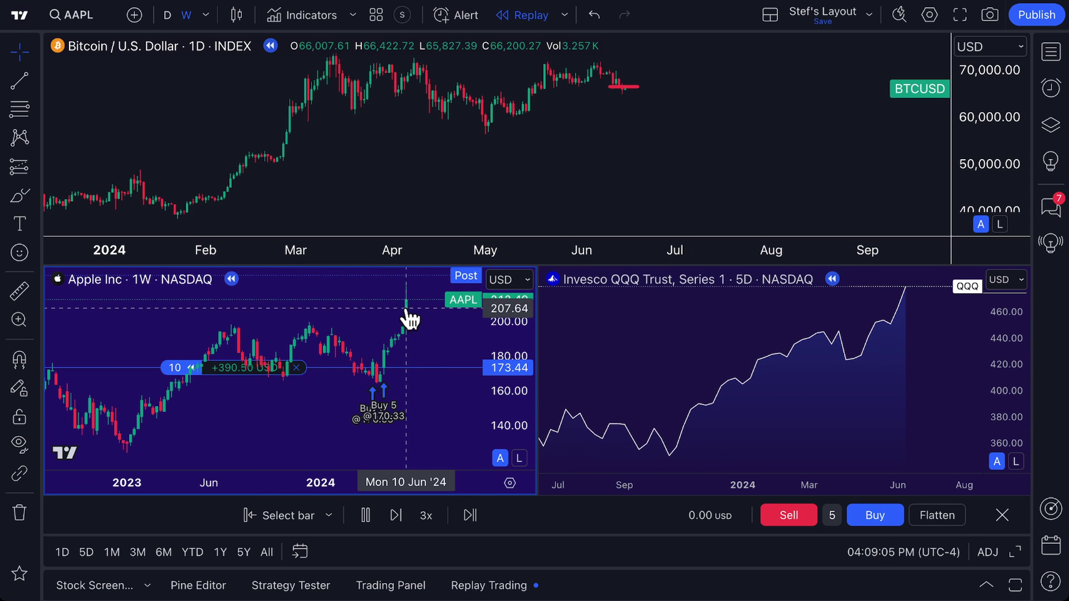
mouse_move(265, 374)
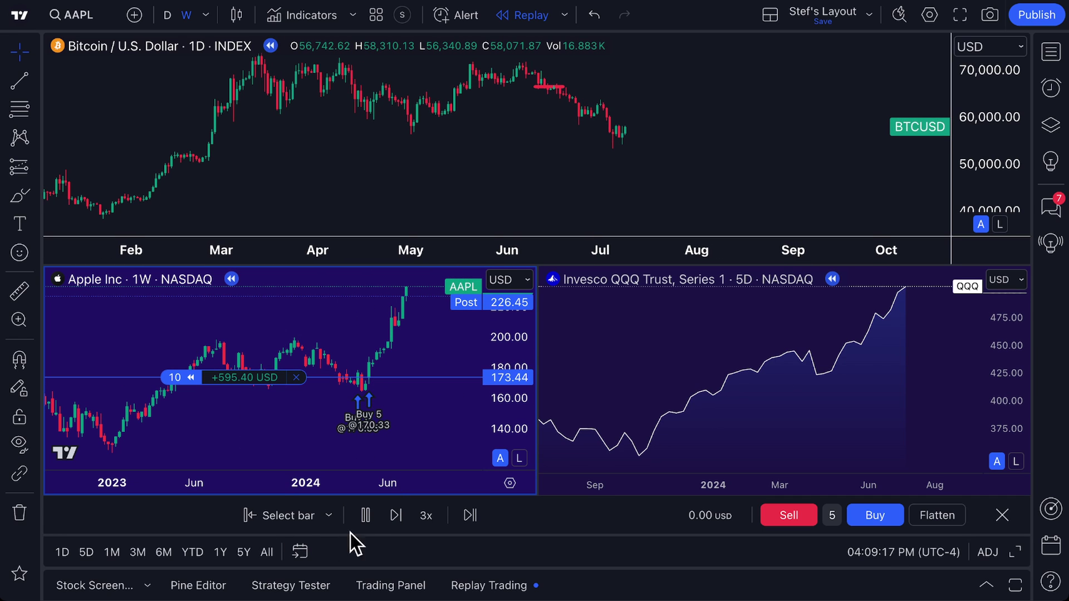
- Pause the replay and protect the 10-unit Apple position with a take profit at 241.90 and a stop loss at 214.95
left_click(366, 521)
left_click_drag(508, 346, 501, 374)
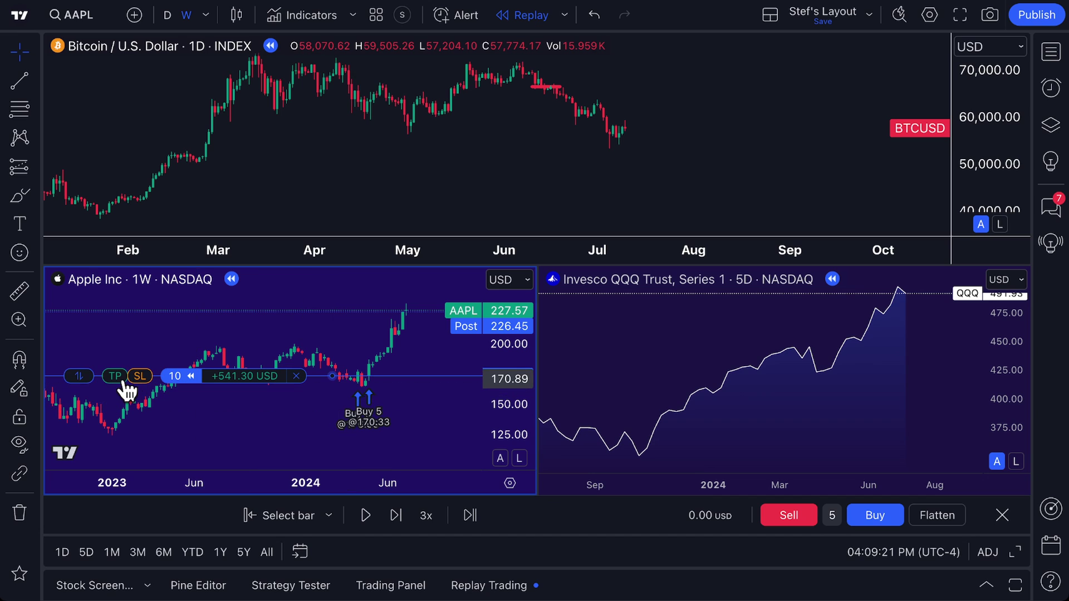
left_click_drag(119, 377, 127, 311)
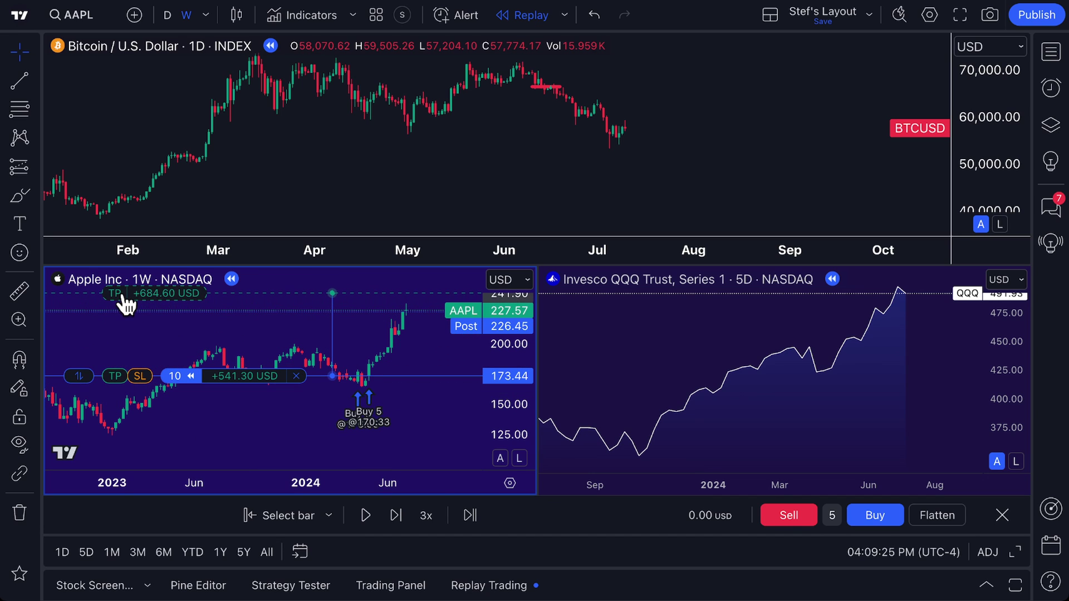
left_click_drag(124, 296, 124, 295)
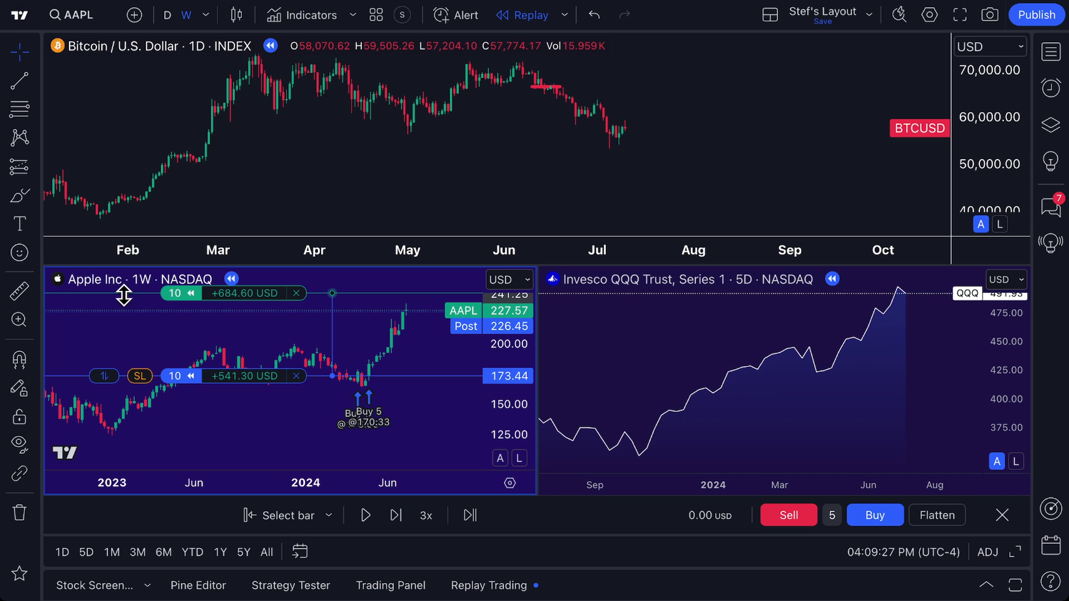
left_click_drag(144, 384, 144, 336)
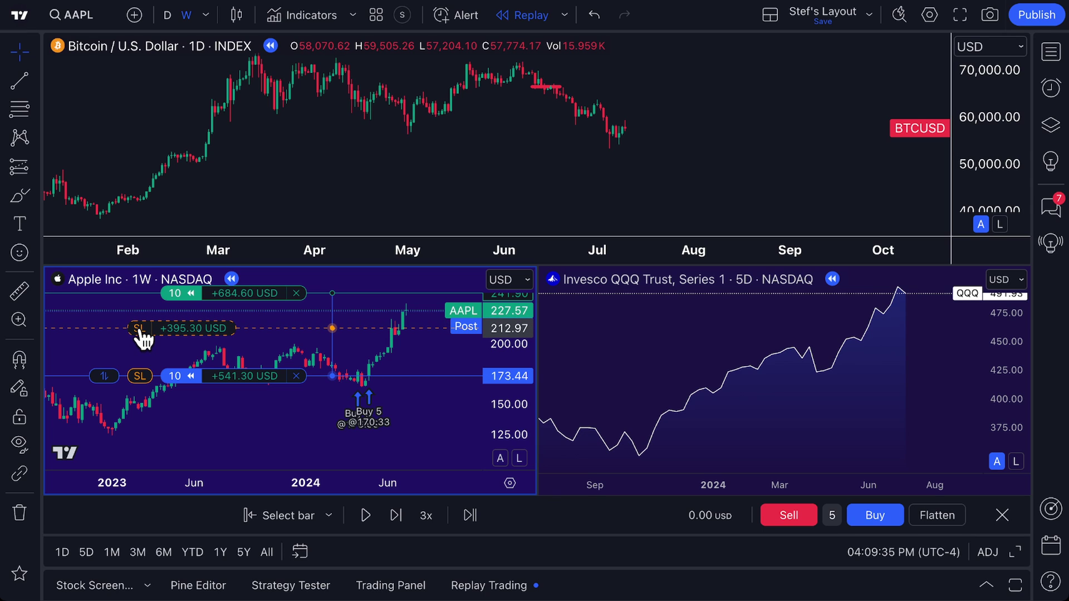
left_click_drag(141, 331, 141, 327)
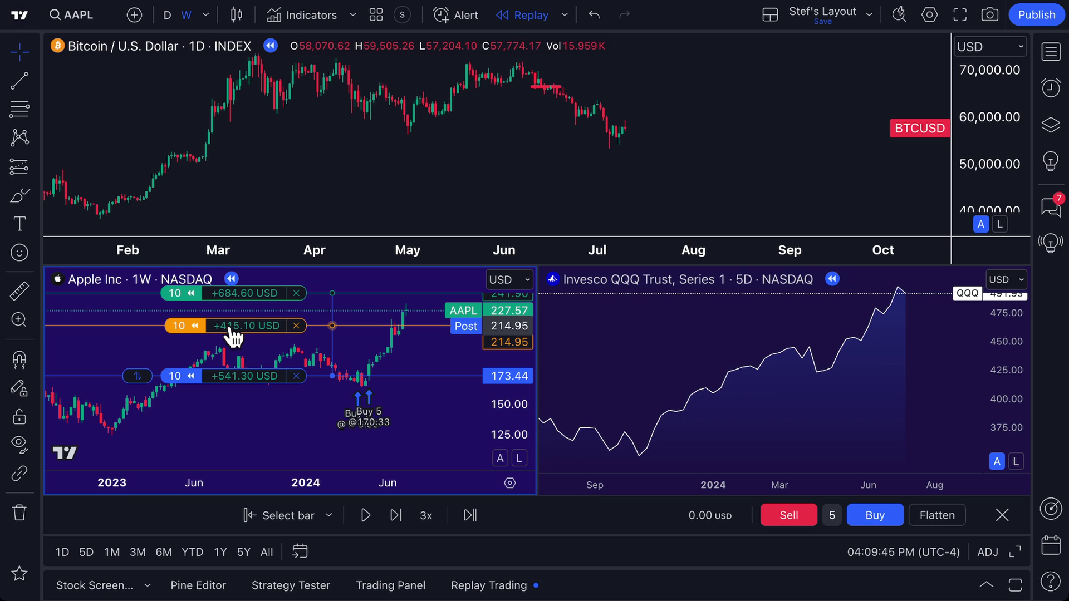
- Activate the Bitcoin chart and place a simulated buy order of 10 units on it
left_click(650, 354)
left_click(642, 181)
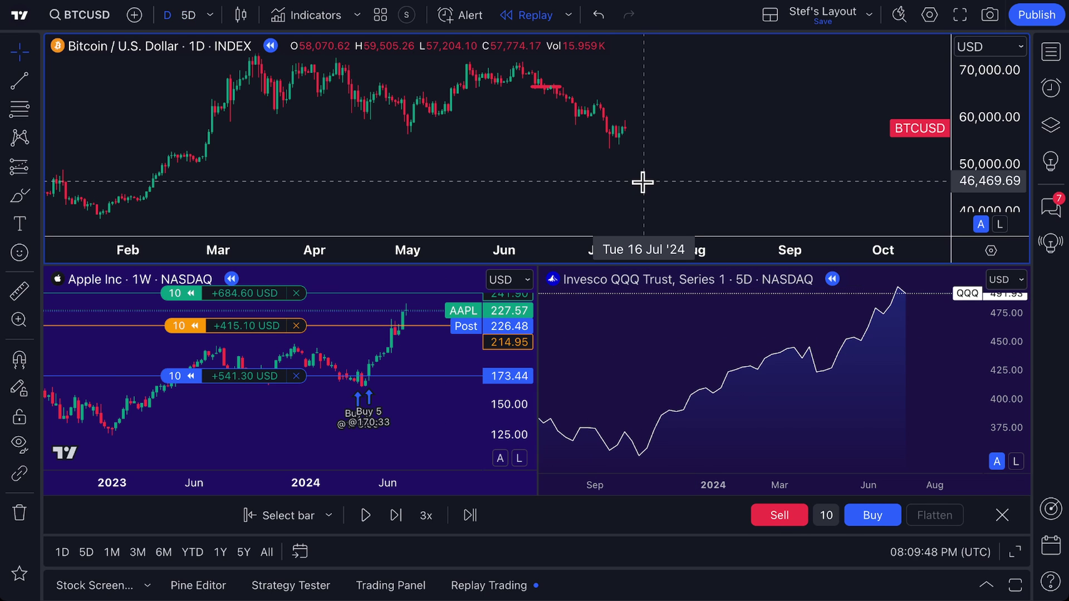
left_click(653, 376)
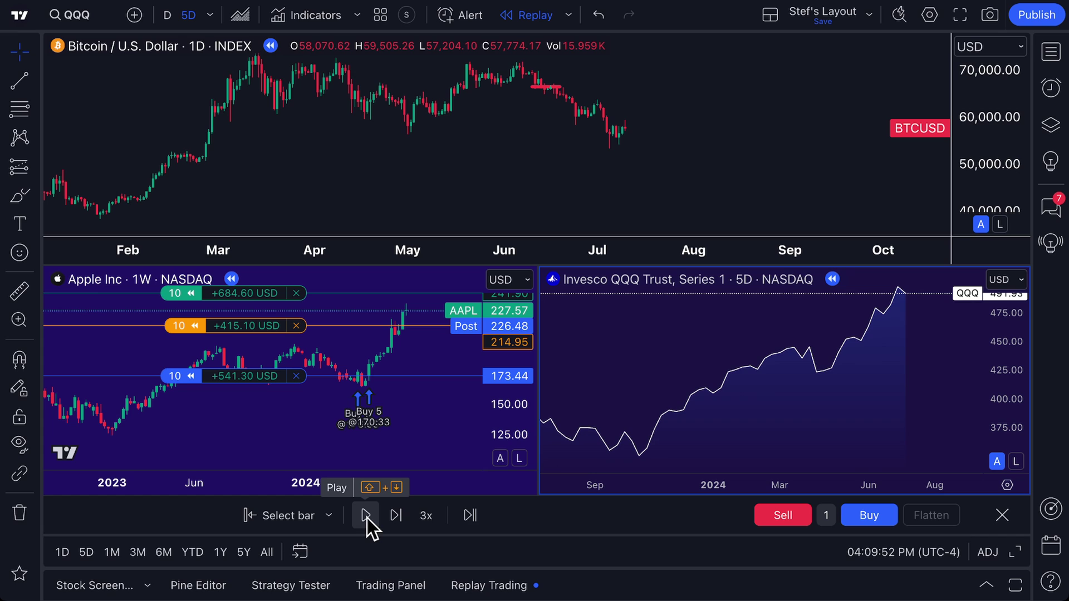
left_click(619, 206)
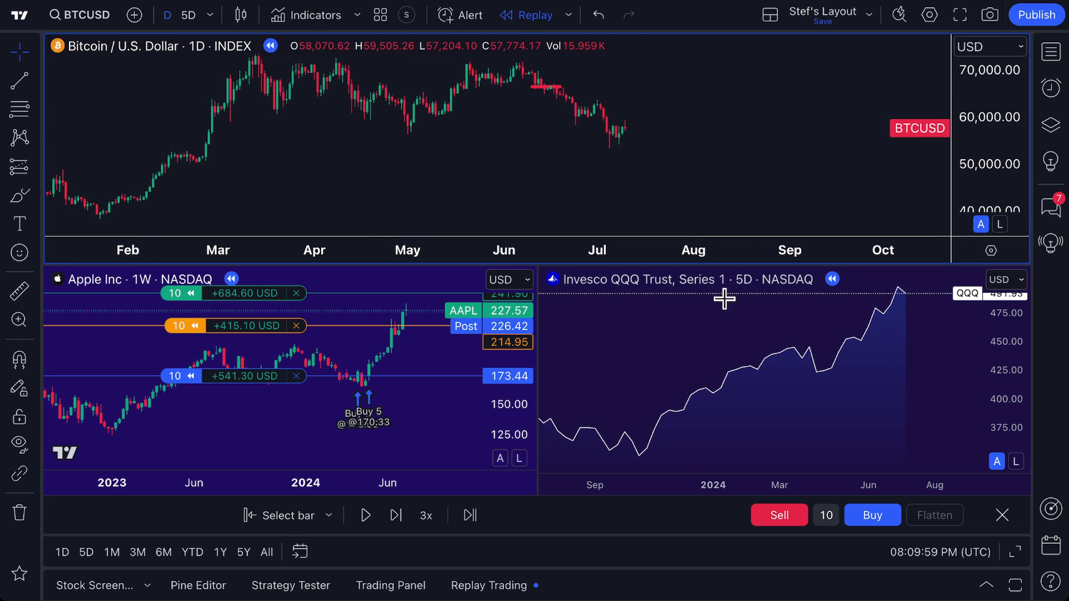
left_click(874, 515)
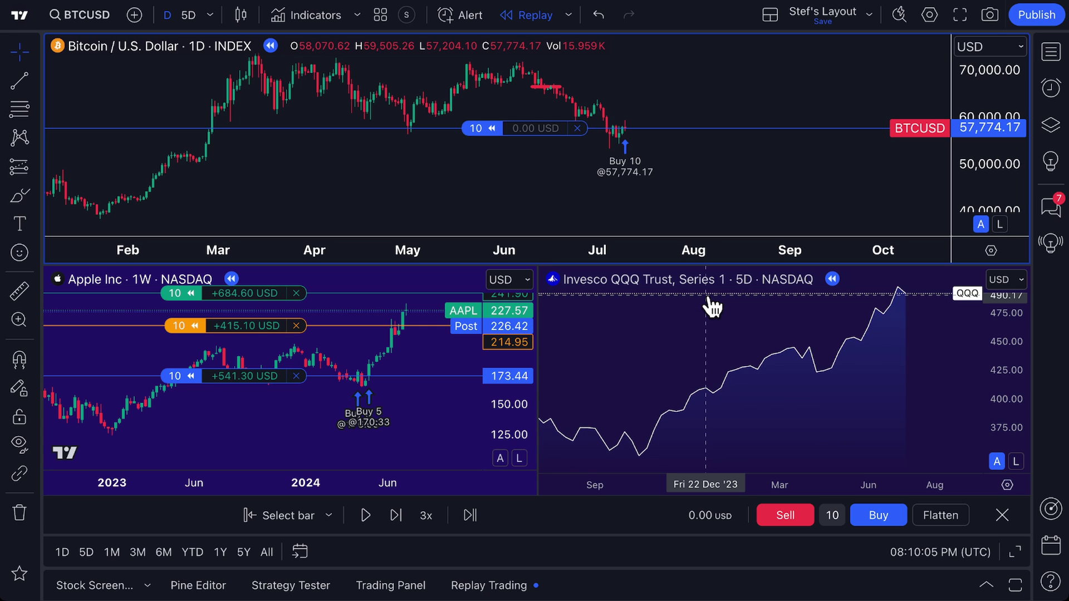
- Play the replay on all three charts, make room for new bars on the Invesco QQQ chart, and pause
left_click(406, 382)
left_click(452, 195)
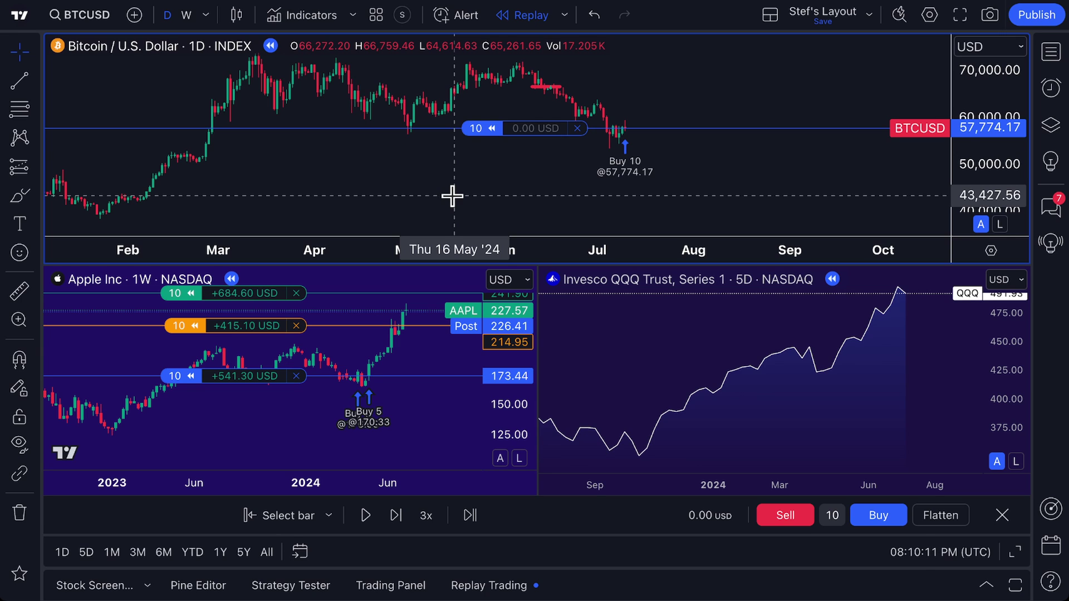
left_click(427, 376)
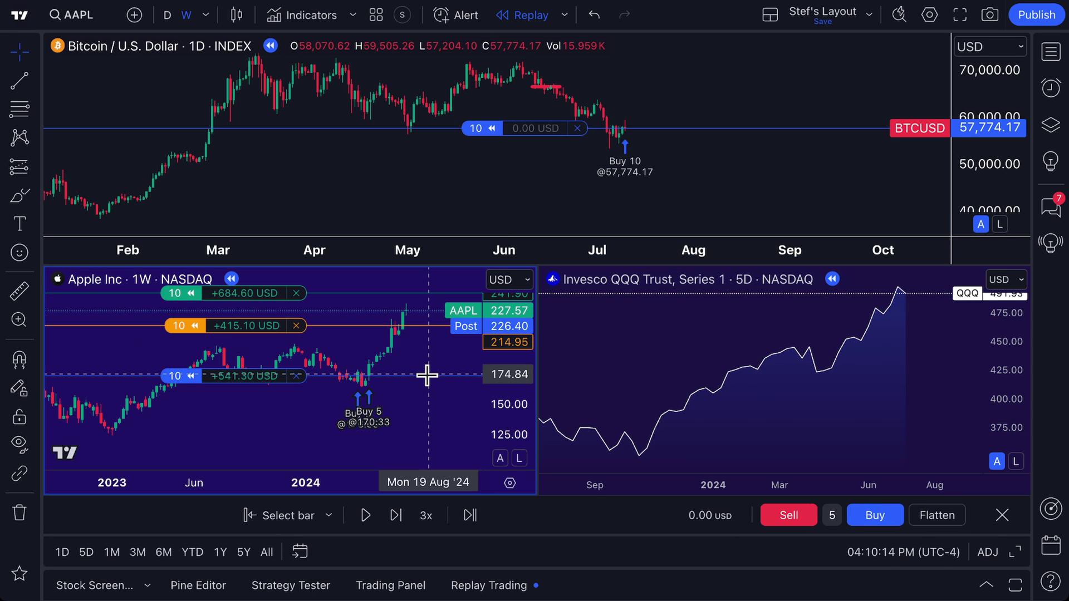
left_click(445, 199)
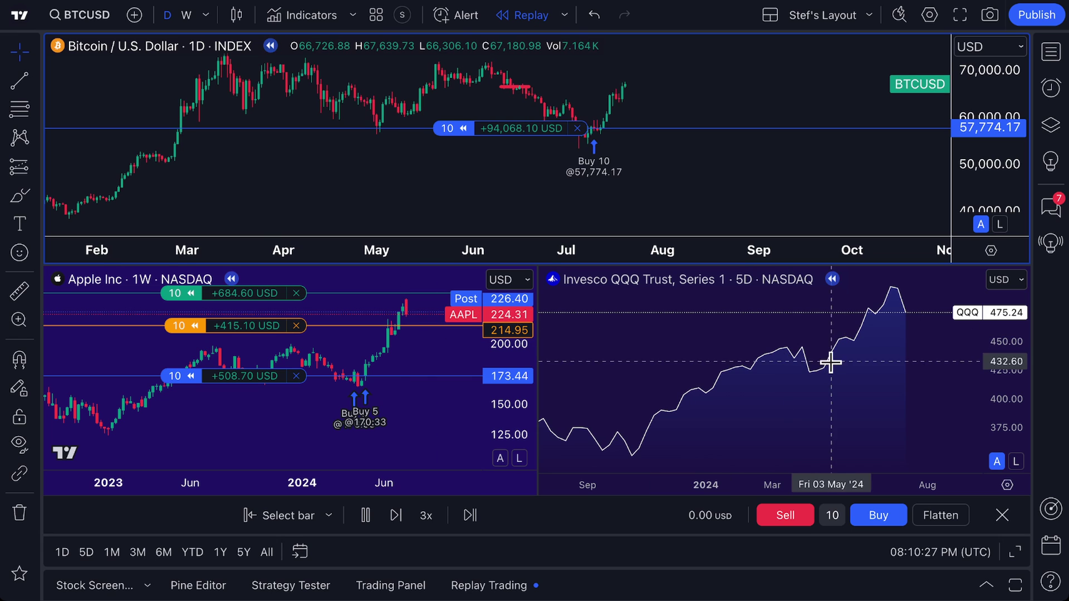
left_click_drag(907, 398, 818, 398)
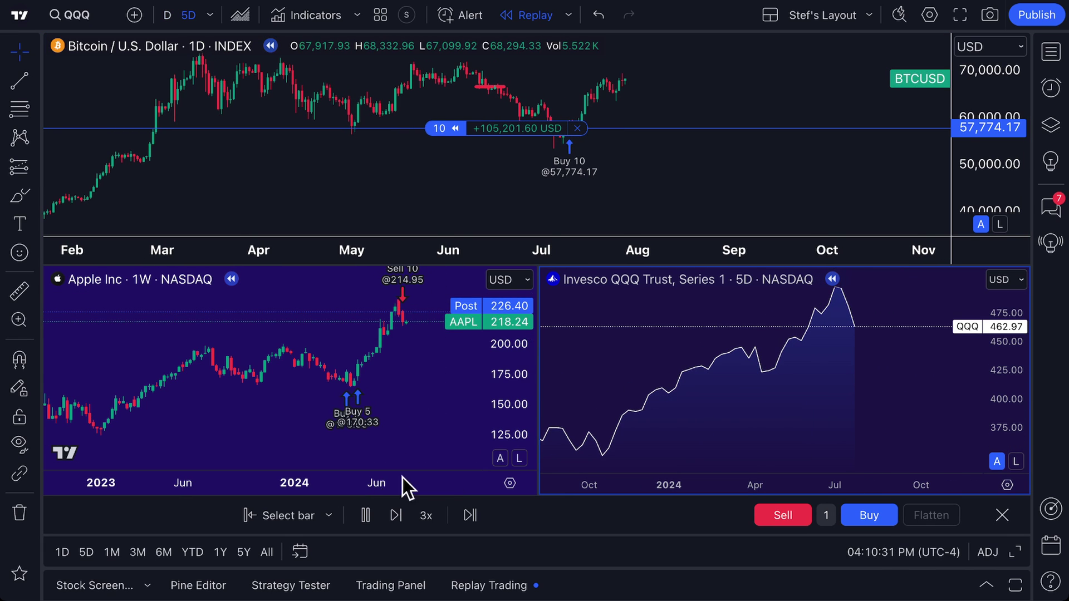
left_click(365, 515)
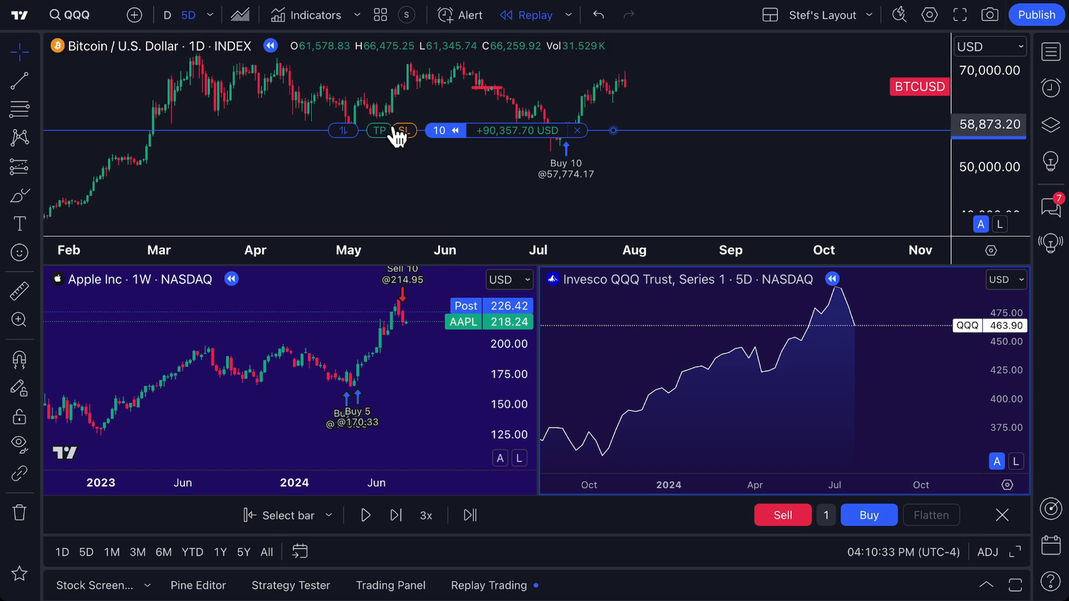
- Add a take profit at about 71,200 and a stop loss at 64,467.60 to the Bitcoin position and run the replay onward
left_click_drag(379, 130, 377, 67)
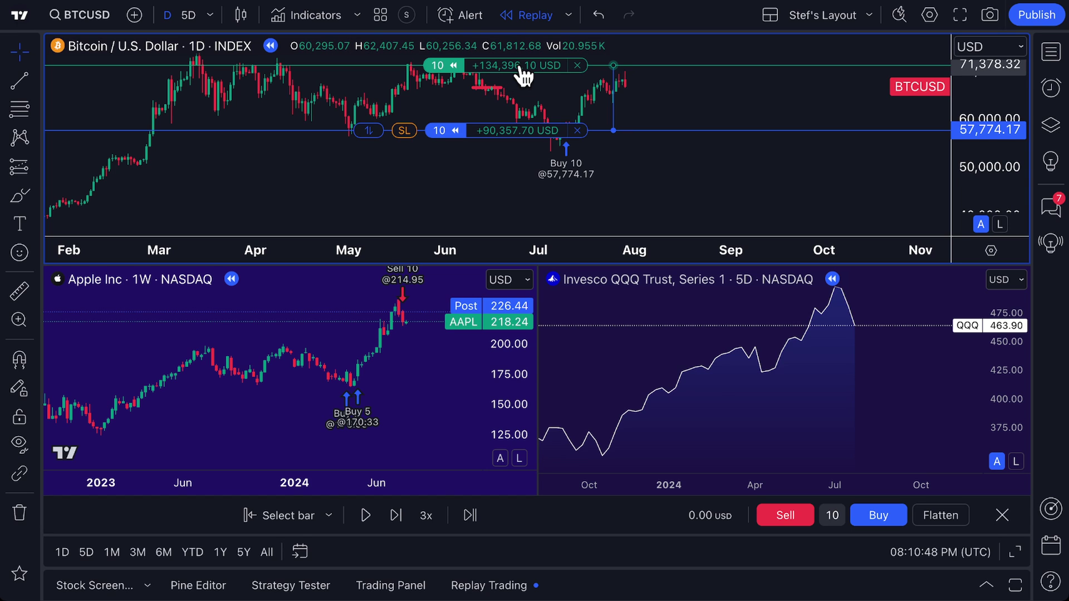
left_click_drag(405, 132, 410, 98)
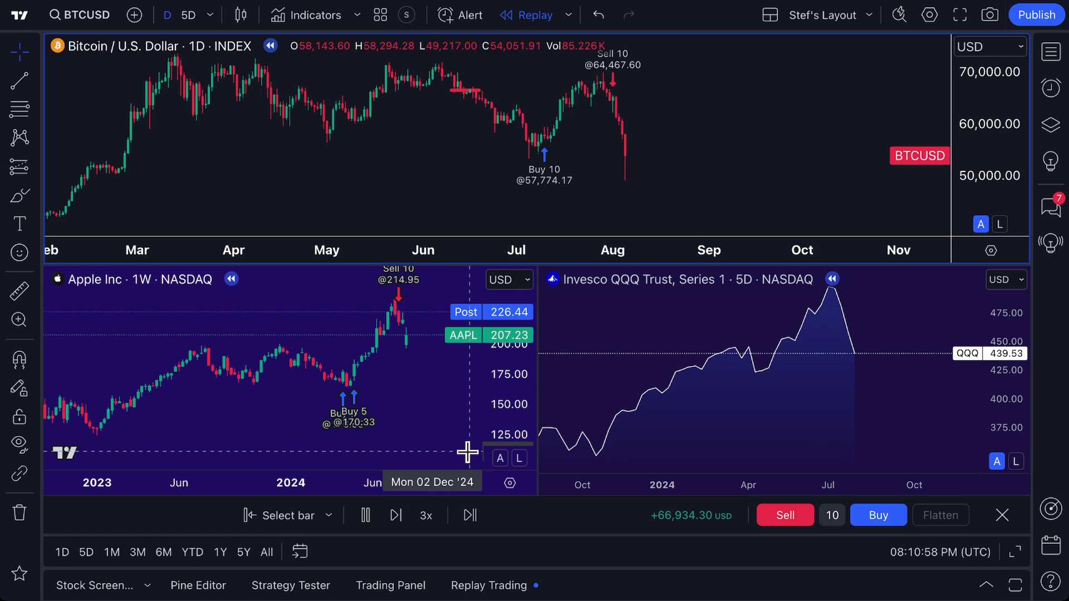
left_click(363, 515)
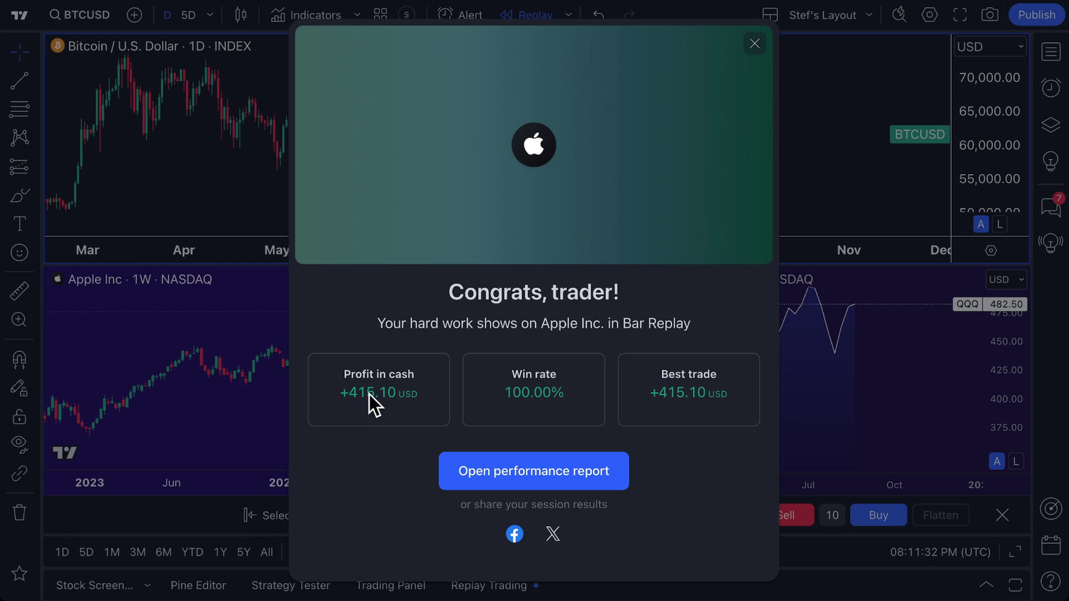
- Dismiss the Apple and Bitcoin session summaries and review the Invesco QQQ, Apple and Bitcoin charts in turn
left_click(755, 44)
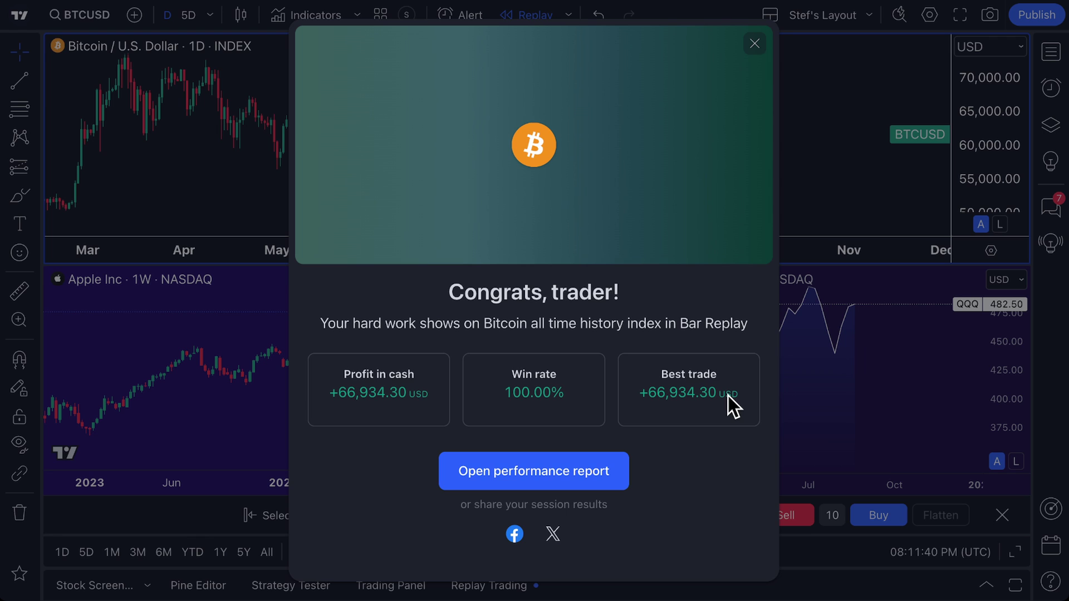
left_click(756, 44)
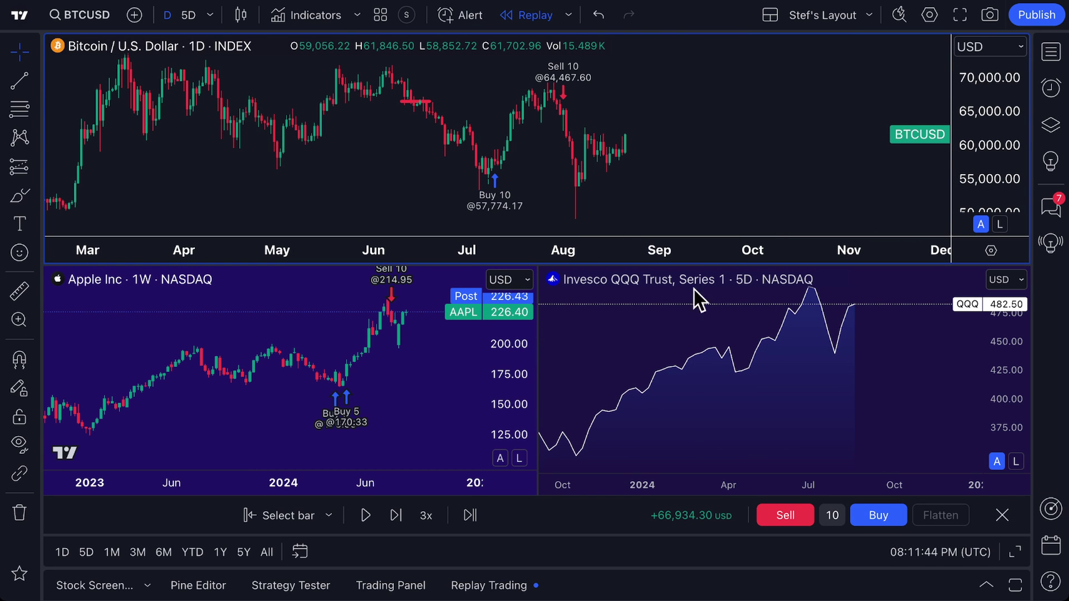
left_click(697, 362)
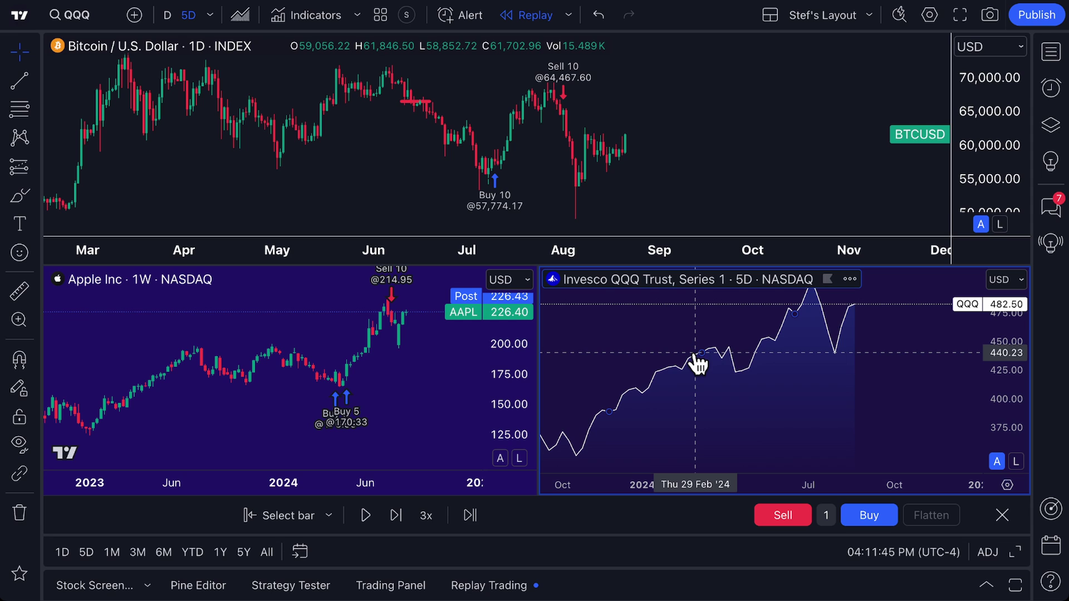
left_click(298, 348)
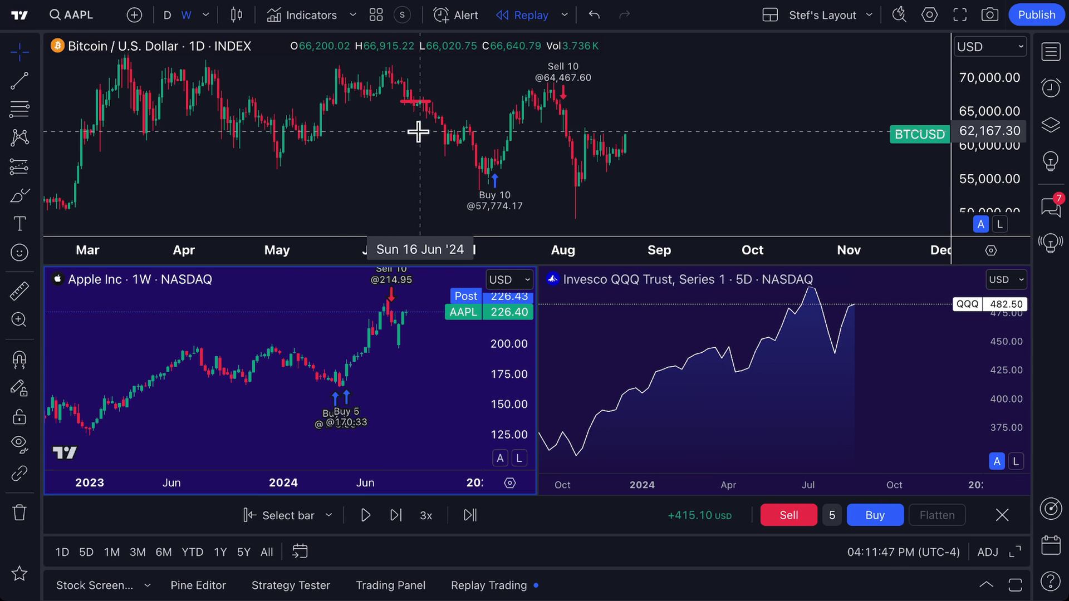
left_click(406, 145)
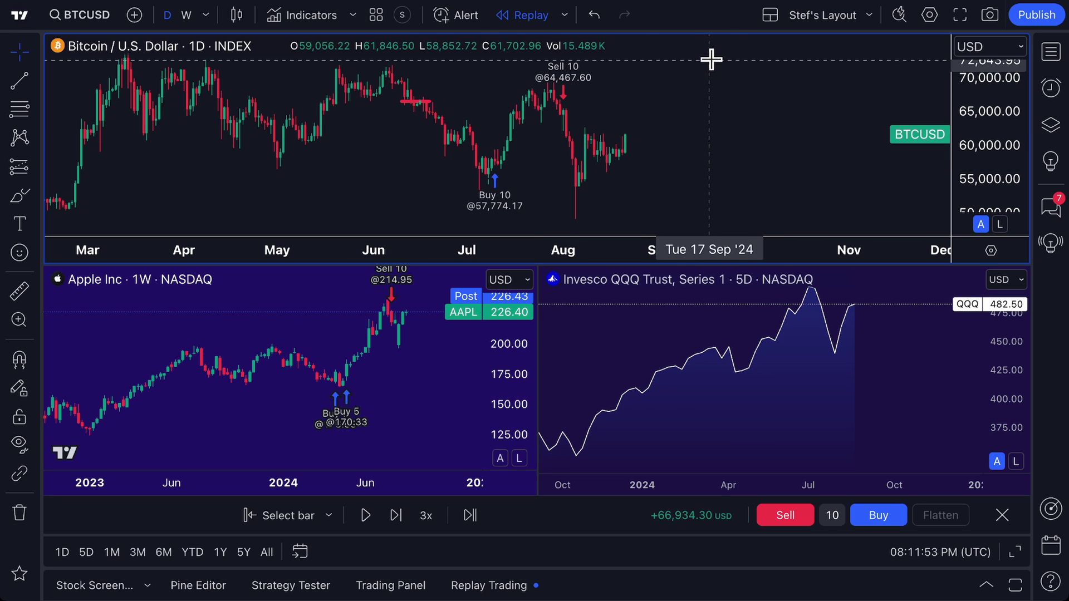
- Switch to the layout with two charts side by side and shift the Bitcoin chart's bars to show earlier dates
left_click(760, 14)
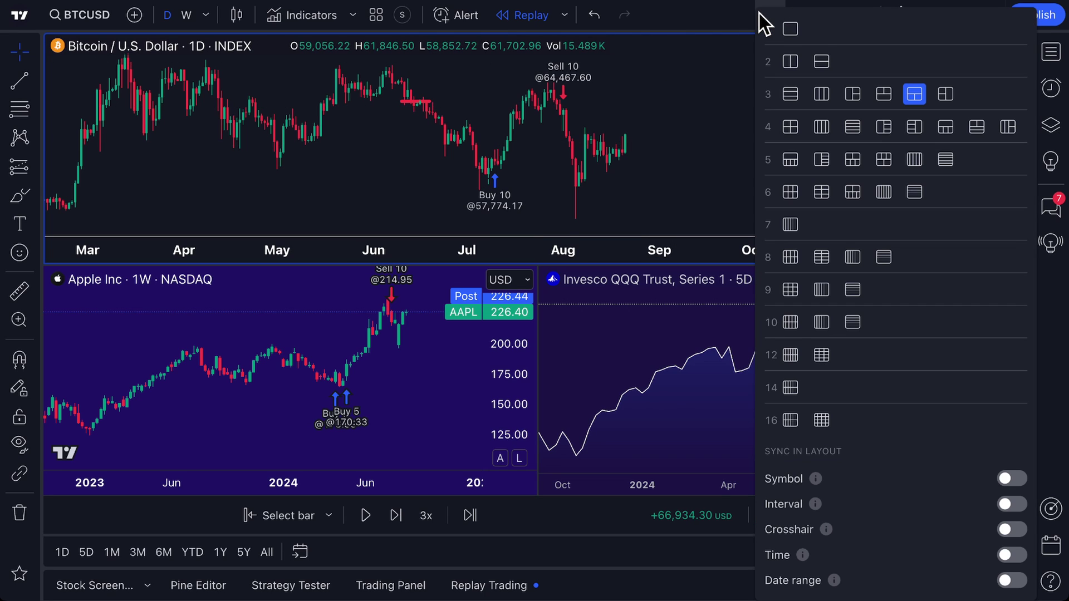
left_click(789, 61)
left_click_drag(146, 368, 324, 375)
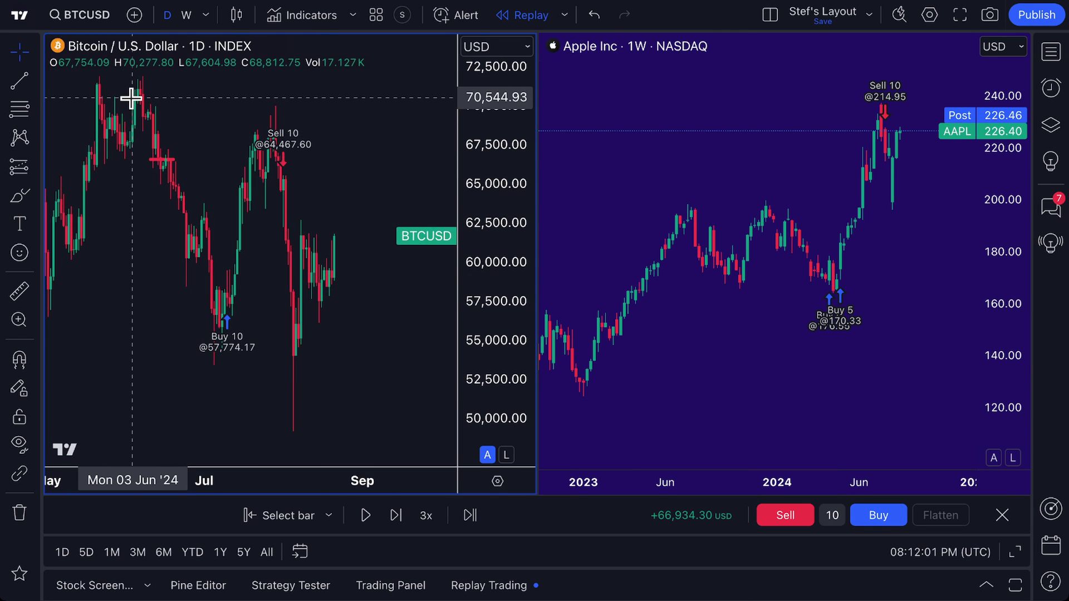
- Change the symbol of both the Bitcoin and the Apple chart to AMZN, Amazon.com on NASDAQ
left_click(95, 21)
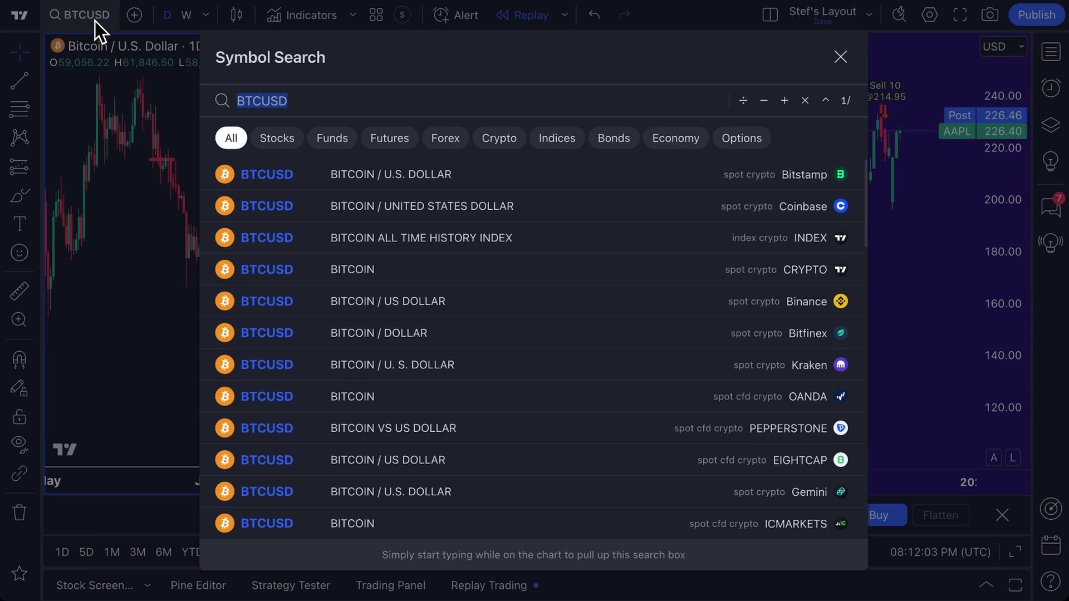
type("AMZN")
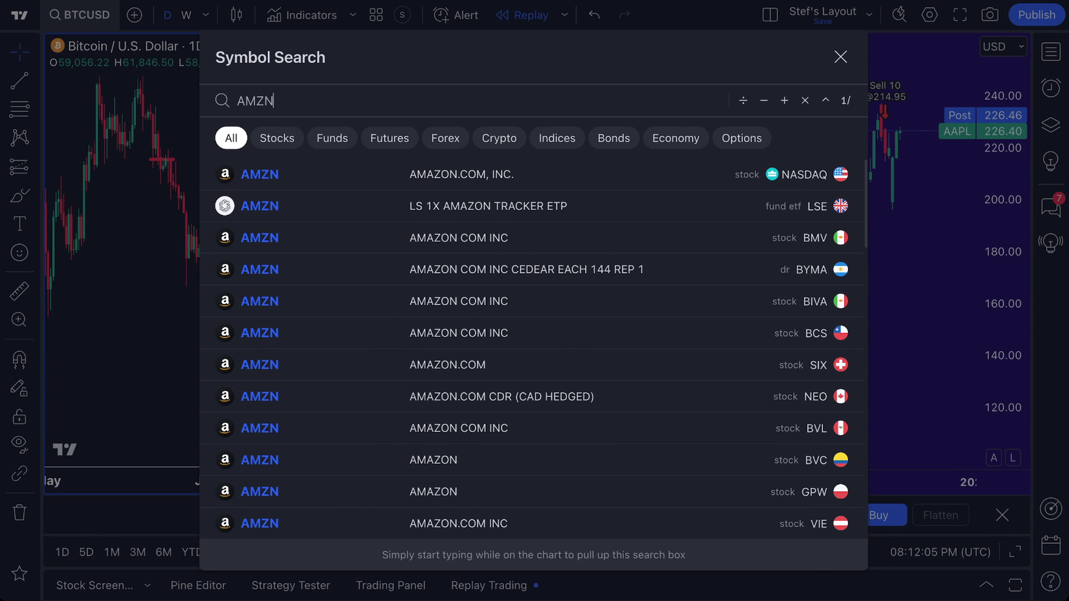
left_click(295, 174)
left_click(751, 192)
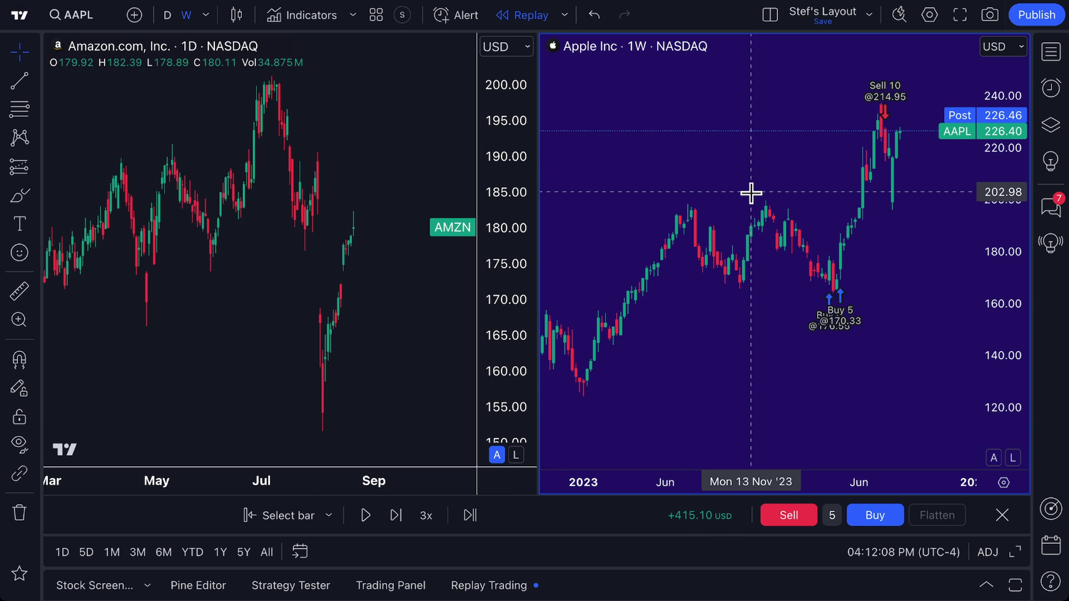
left_click(108, 12)
type("A")
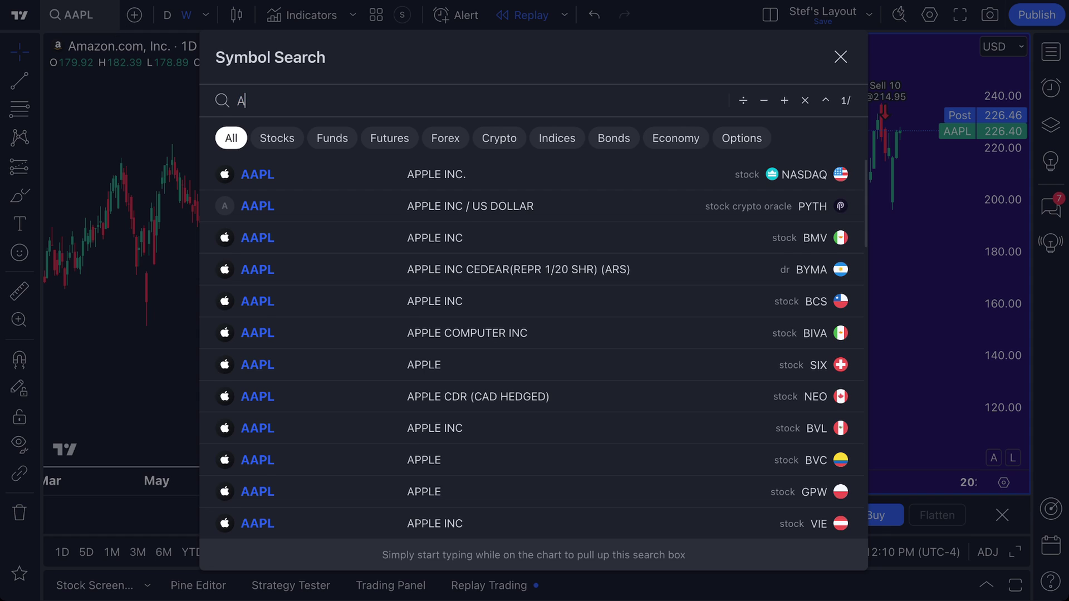
type("MZN")
key("Return")
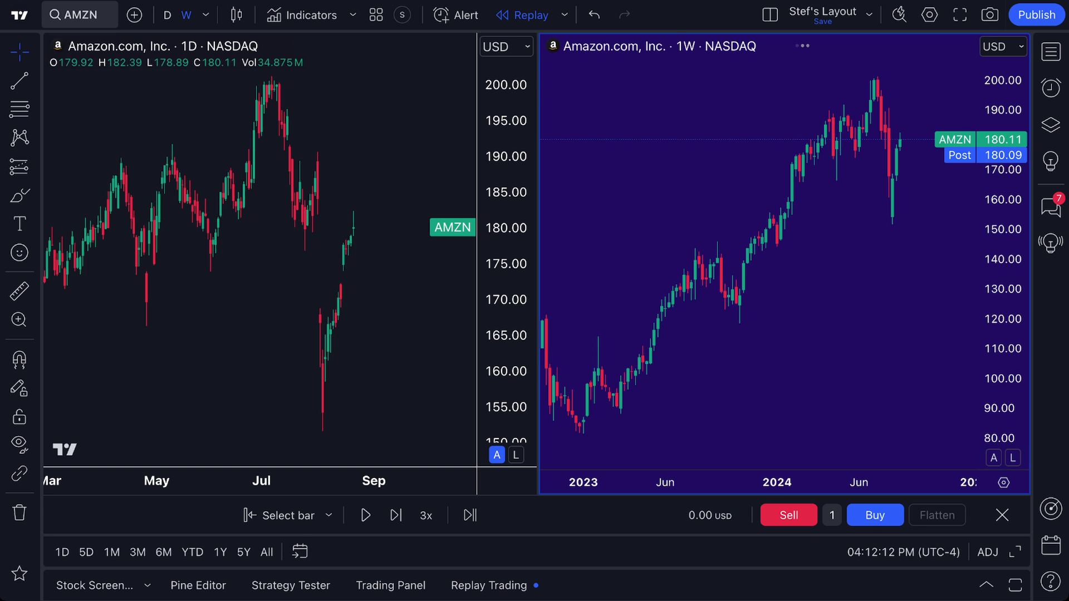
- Compare the daily and weekly Amazon charts, bringing weekly history back to mid-2022 into view
left_click_drag(668, 172, 609, 175)
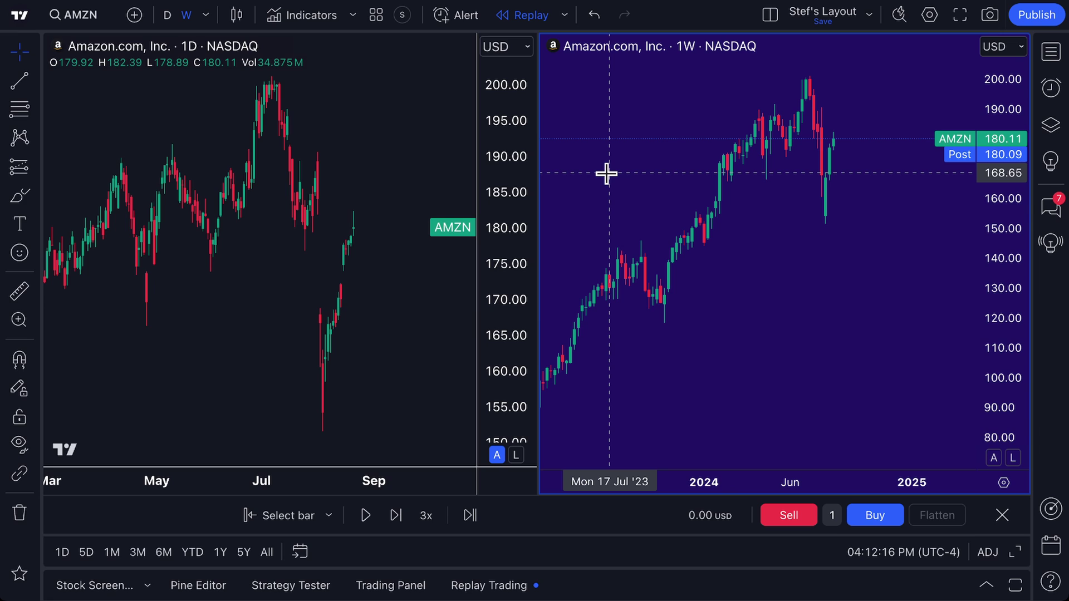
left_click(363, 134)
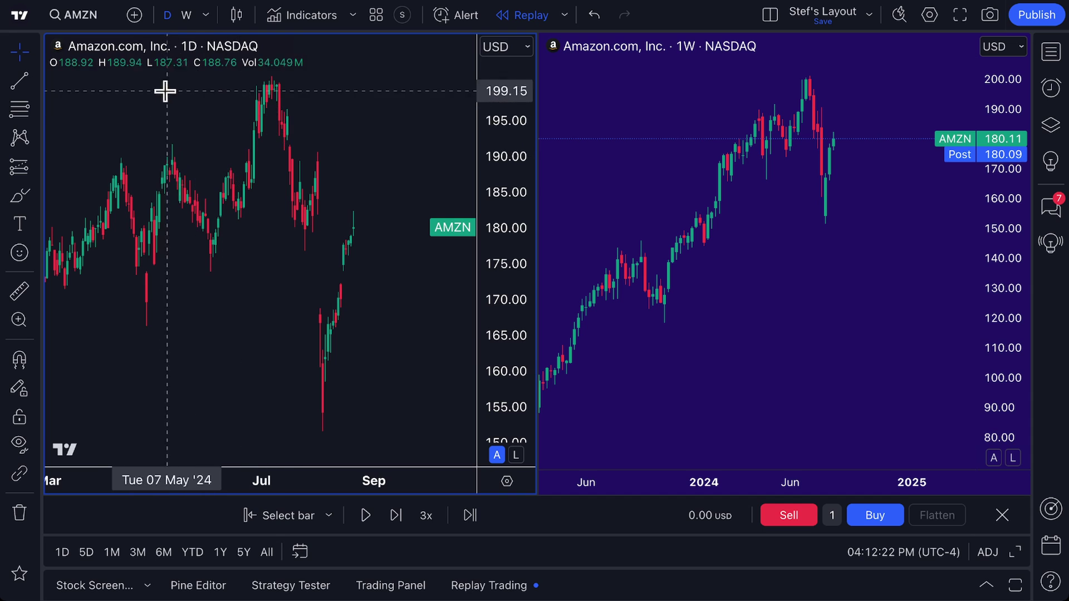
left_click(657, 133)
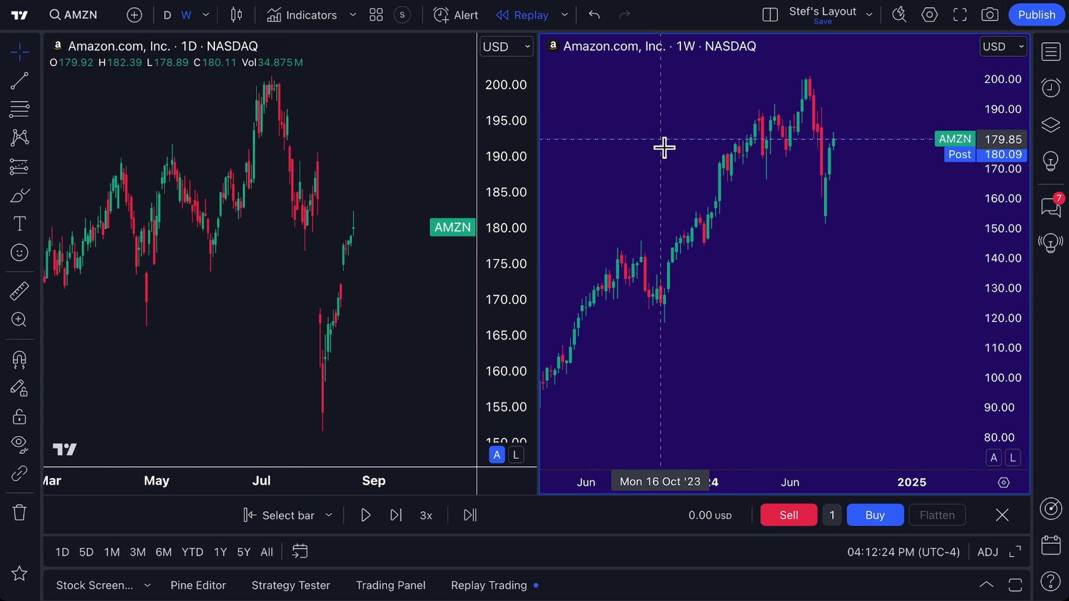
scroll(689, 269, "up", 1)
scroll(690, 269, "down", 3)
scroll(689, 268, "up", 2)
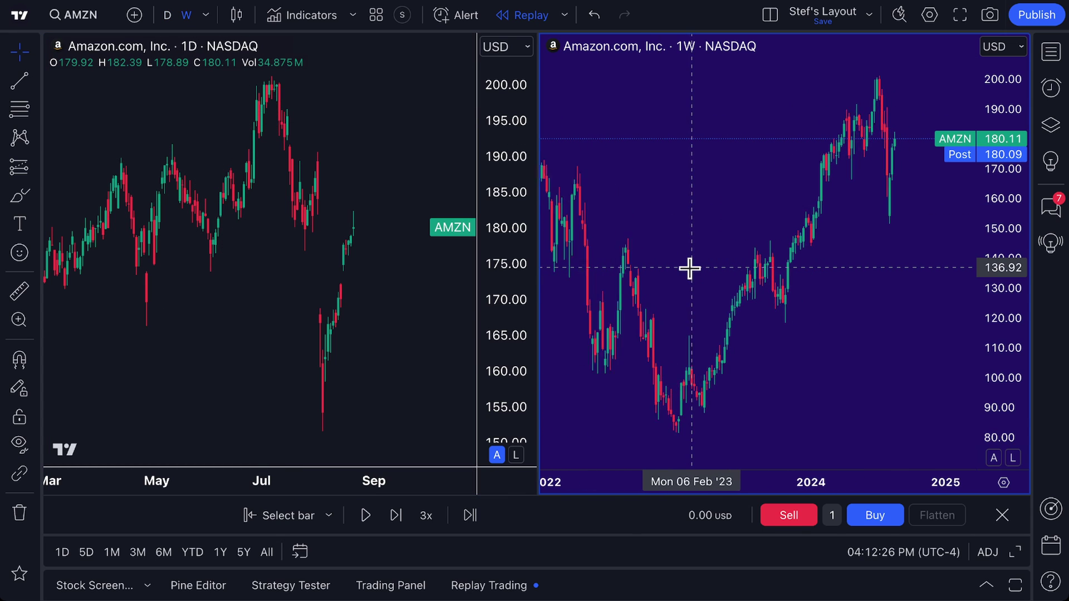
scroll(689, 268, "up", 1)
left_click(357, 141)
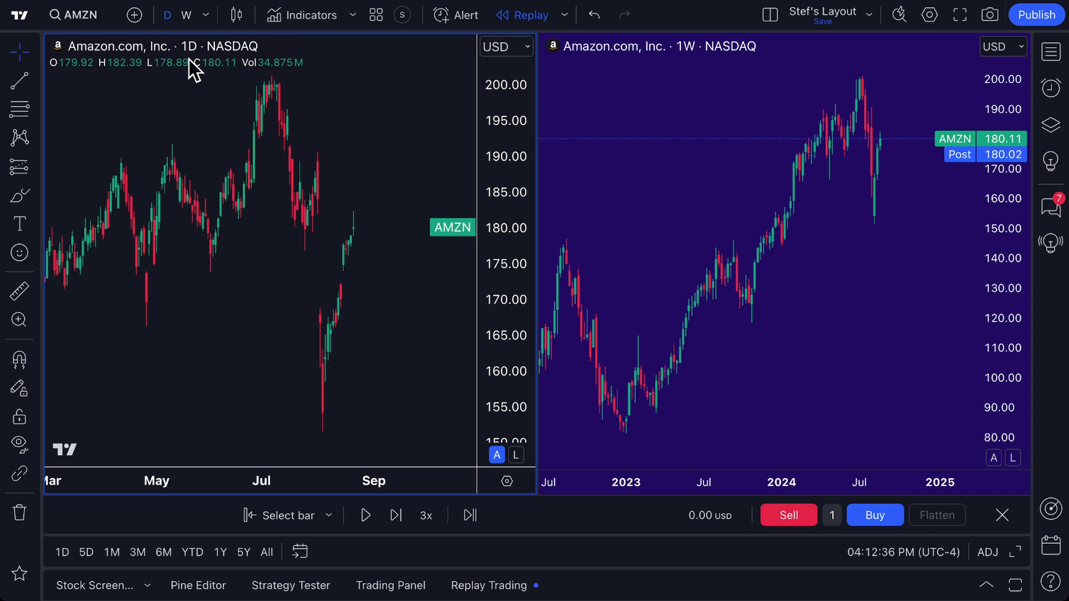
left_click(649, 112)
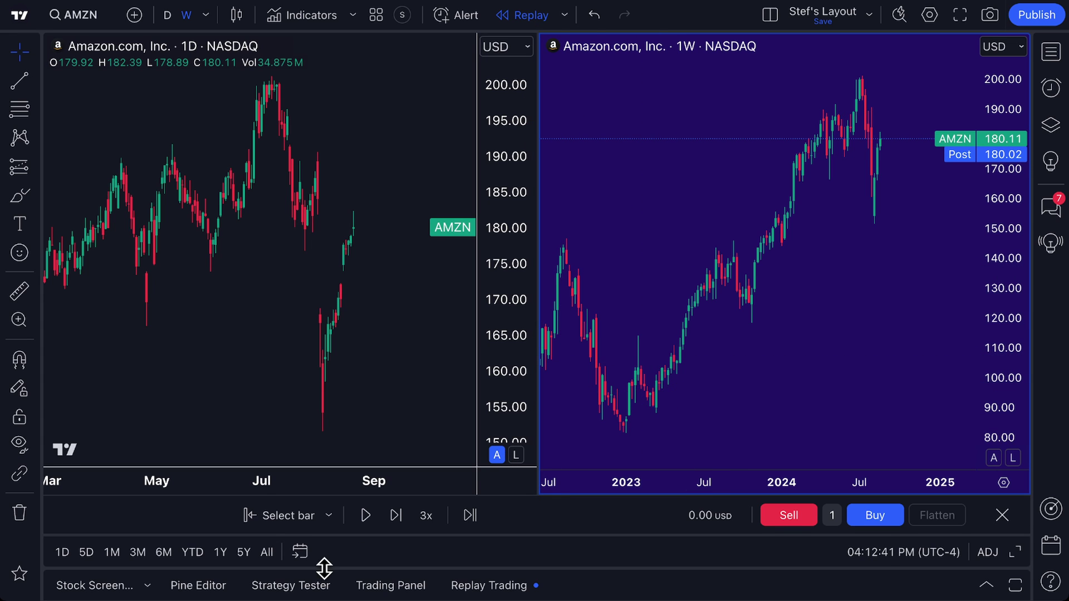
- Start the replay of both Amazon charts from a random bar and shift their bars to leave room ahead
left_click(327, 517)
left_click(367, 579)
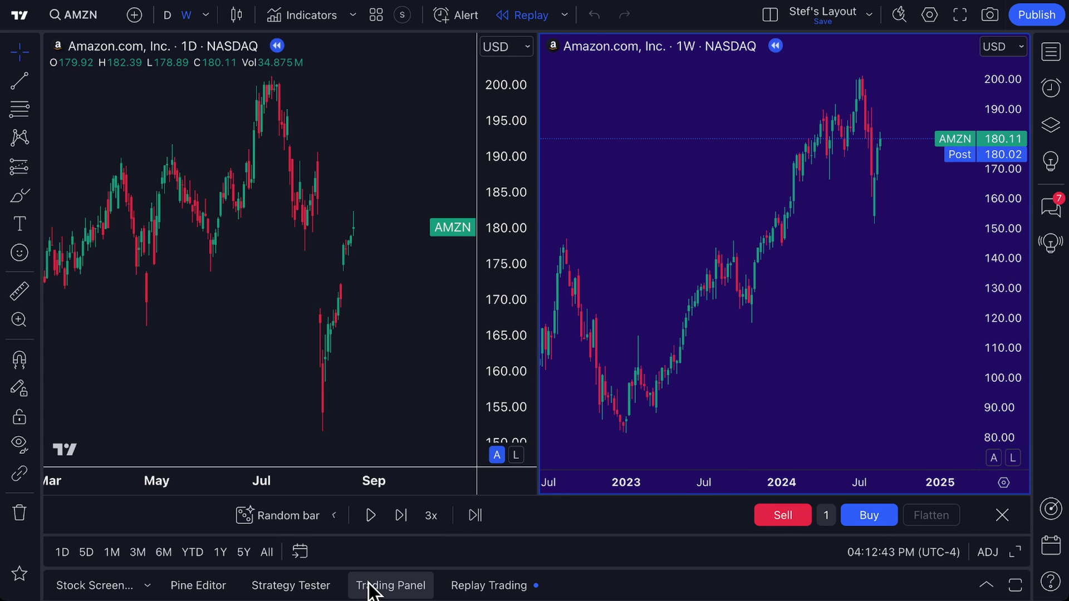
left_click_drag(441, 303, 332, 305)
left_click_drag(840, 316, 742, 332)
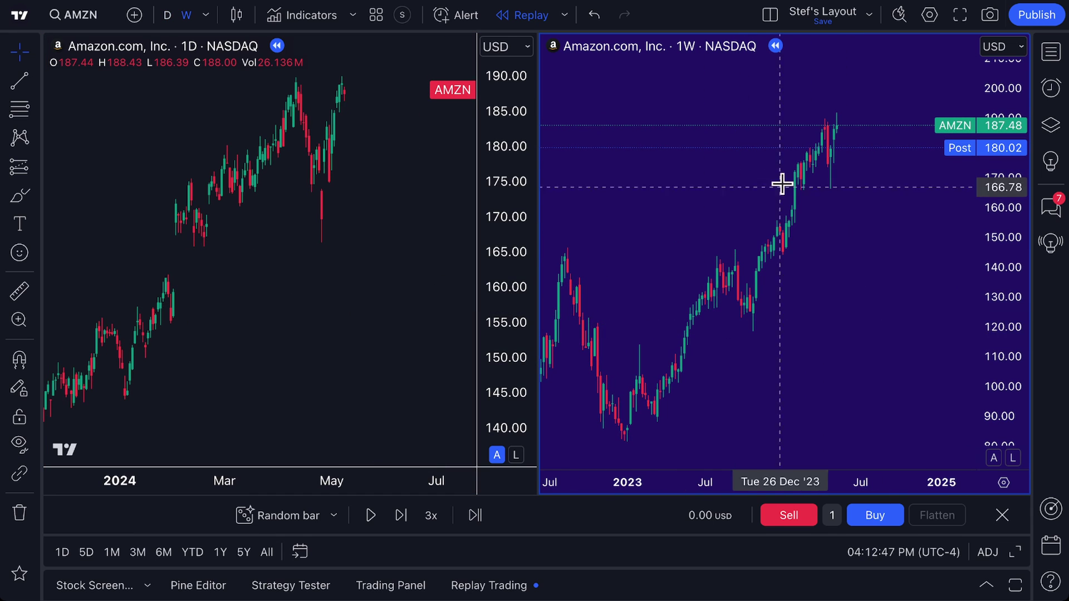
- Draw a near-horizontal trend line at about 189.3 across the April and May 2024 highs on the daily chart
left_click(284, 294)
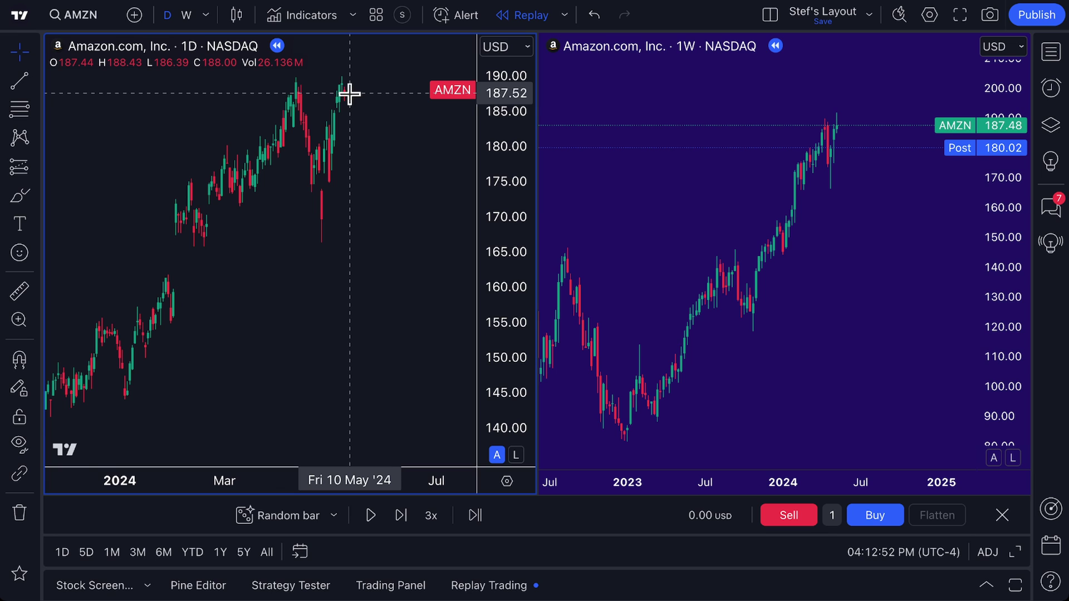
left_click(18, 82)
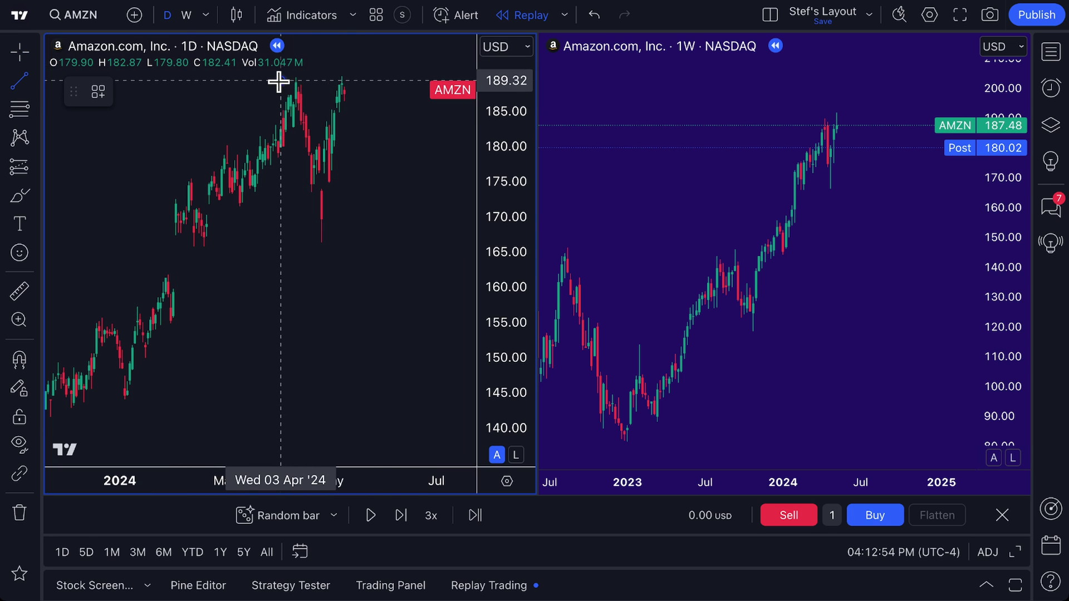
left_click_drag(279, 81, 365, 79)
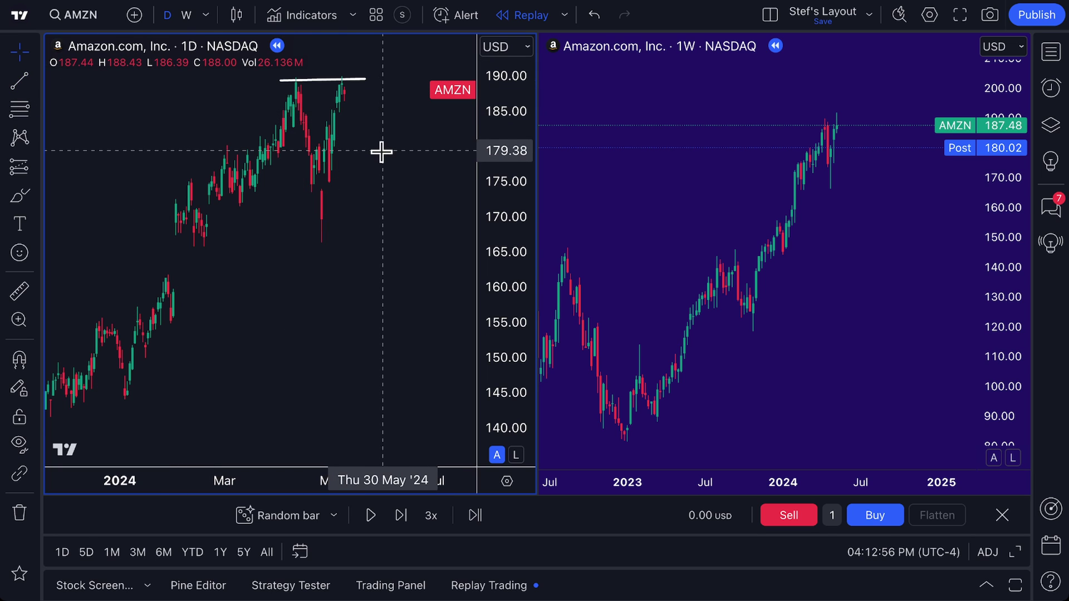
- Draw a trend line across the 2024 highs at about 189 on the weekly chart and level its later end
left_click(768, 160)
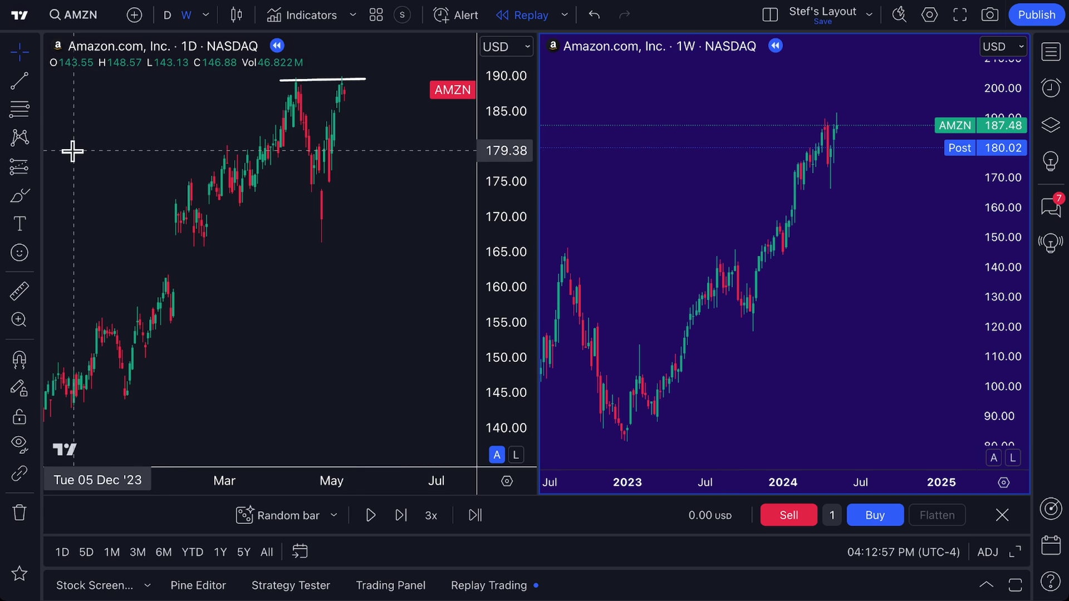
left_click(21, 87)
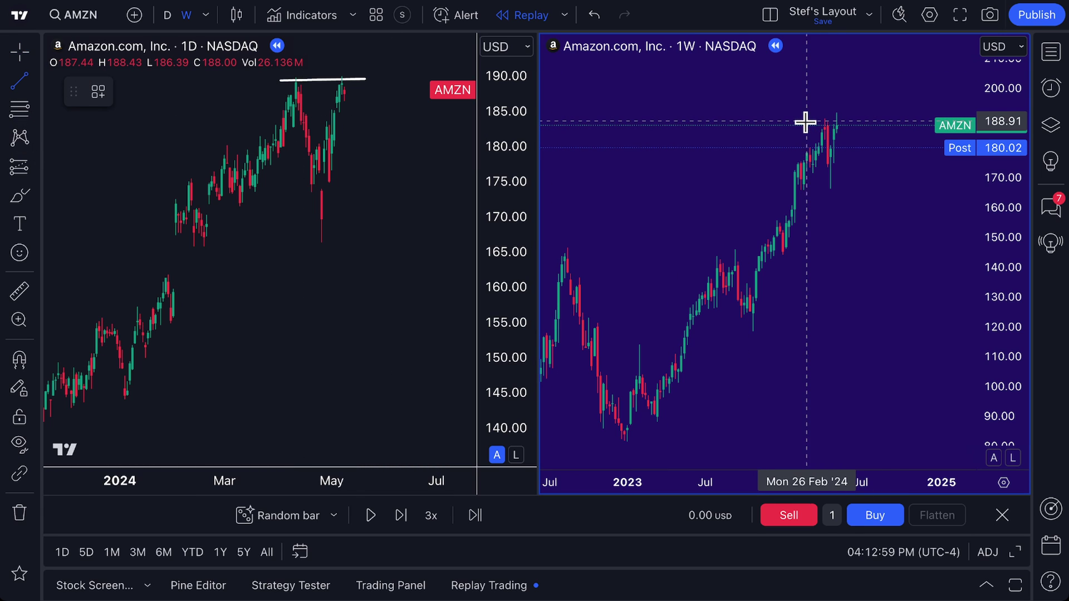
left_click_drag(805, 120, 861, 119)
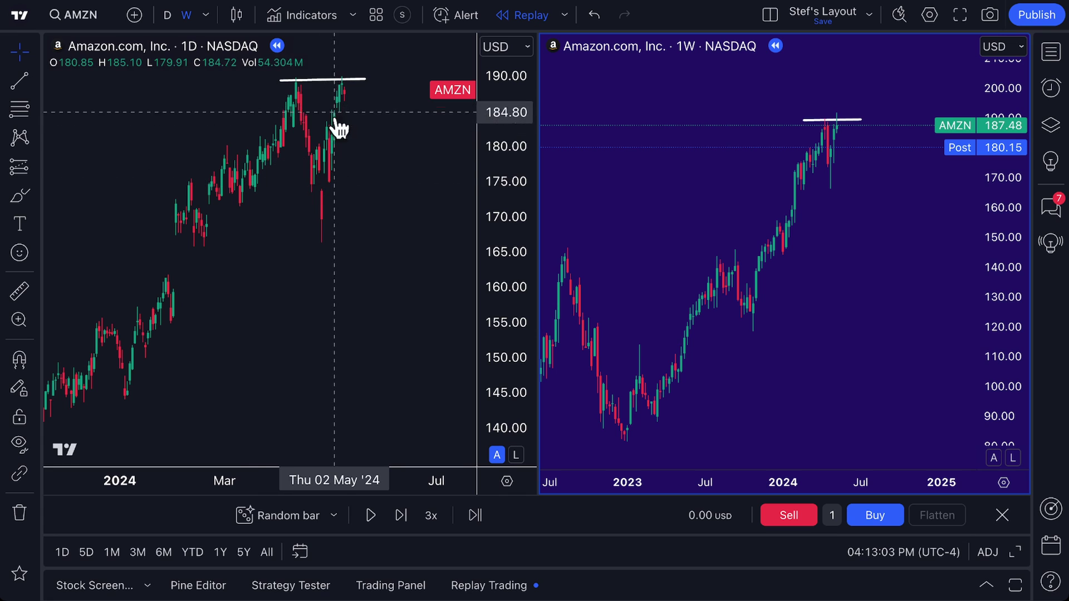
left_click(858, 123)
left_click_drag(859, 126, 862, 120)
left_click(763, 341)
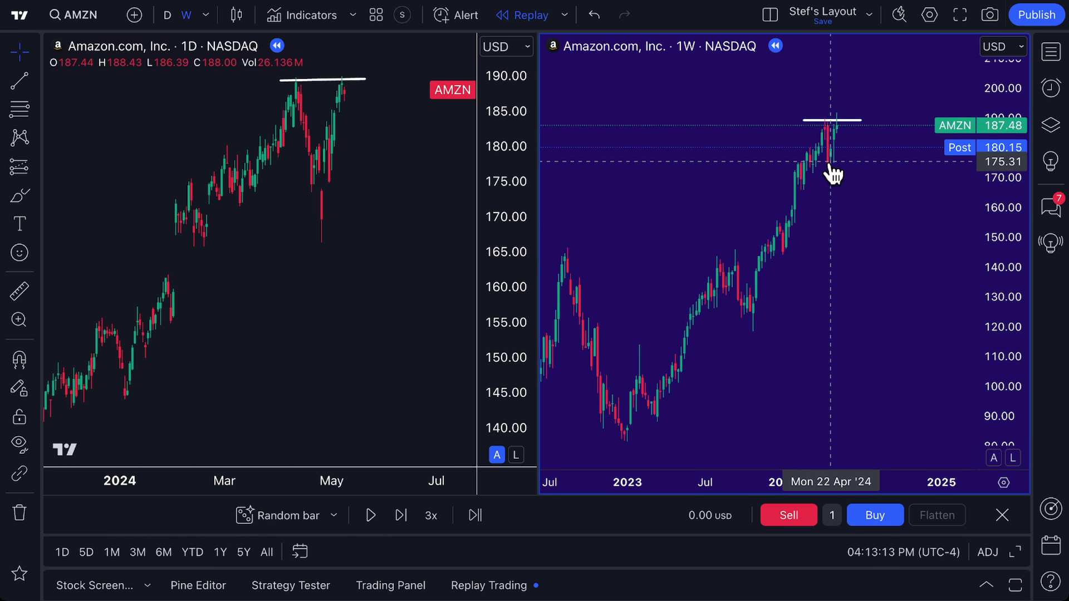
- Run the Amazon replay forward in two short stretches, pausing to check price against the trend lines
left_click(374, 515)
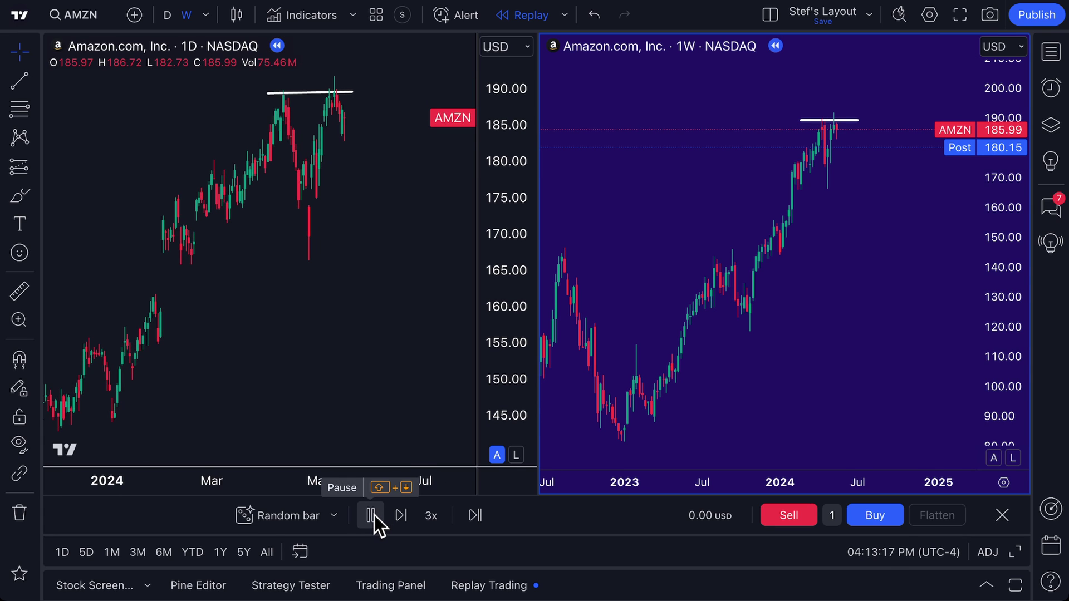
left_click(373, 516)
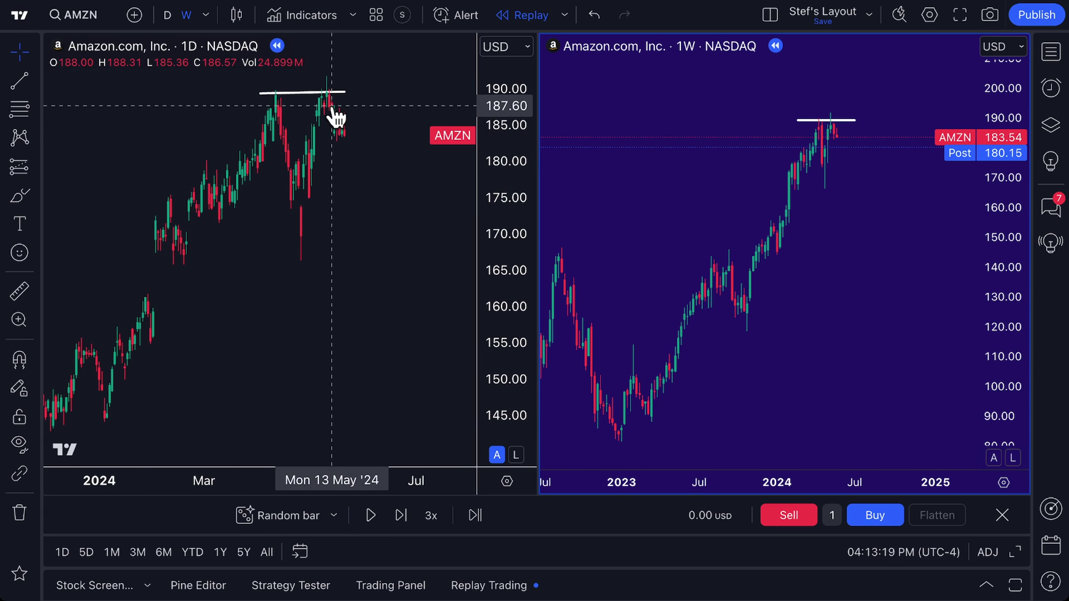
left_click(327, 92)
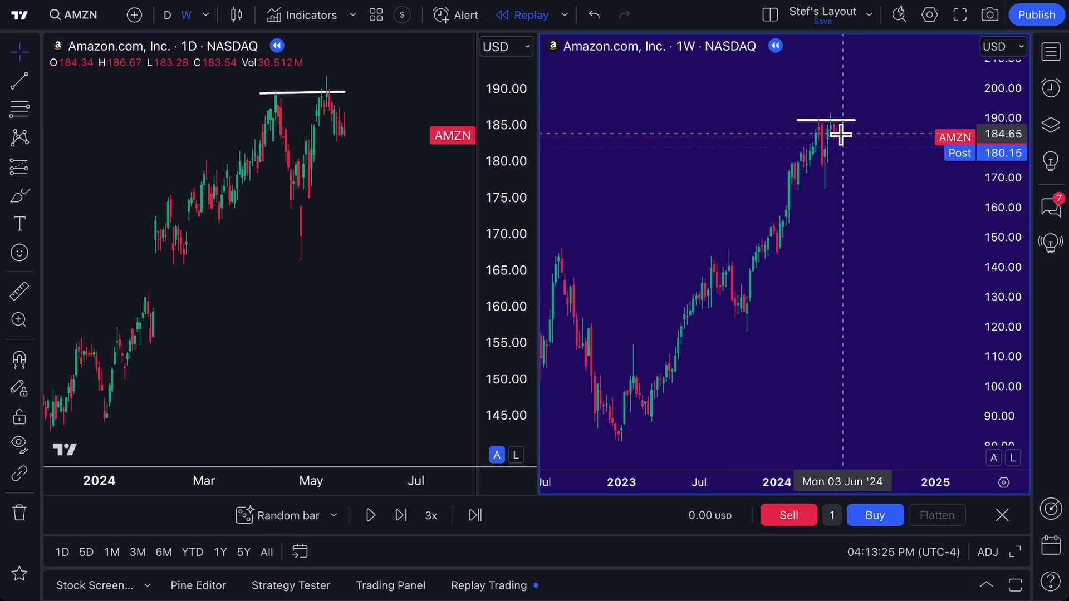
left_click(363, 515)
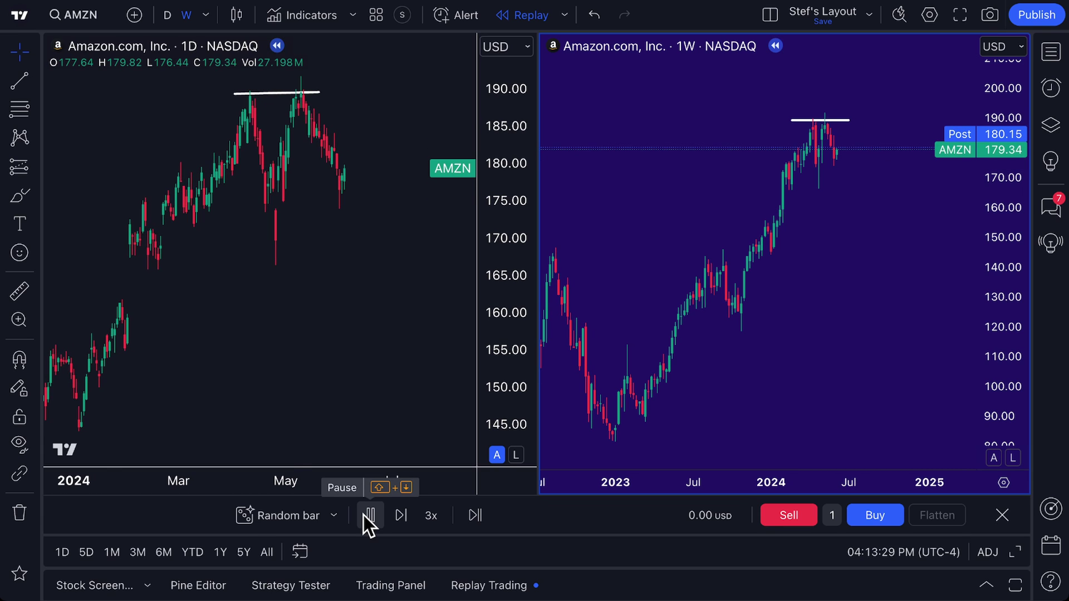
left_click(364, 515)
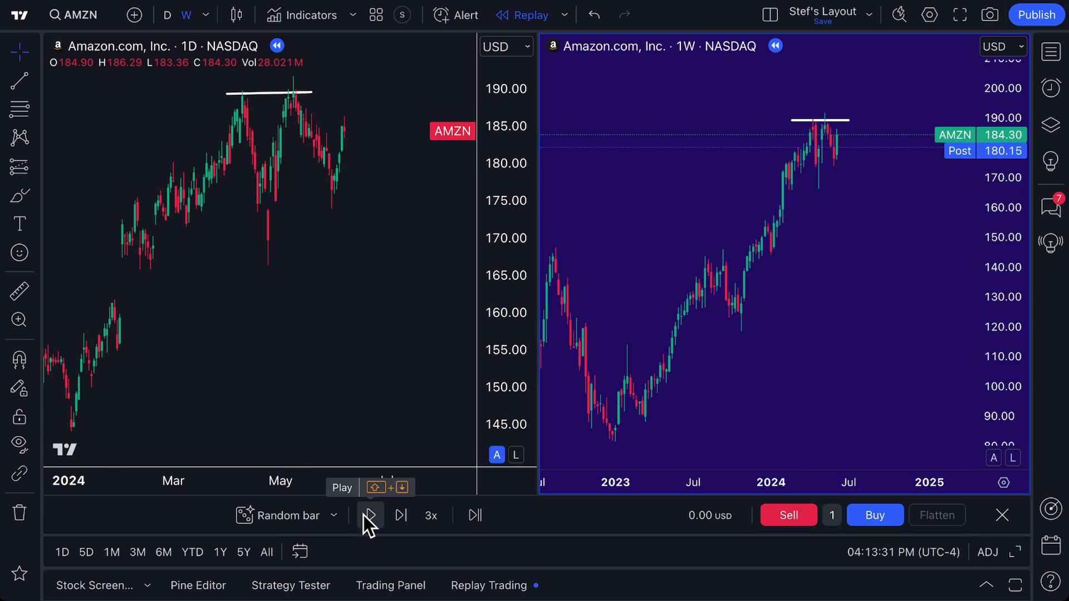
- Extend the later ends of the trend lines on the daily and weekly charts beyond the start of July 2024
left_click(340, 268)
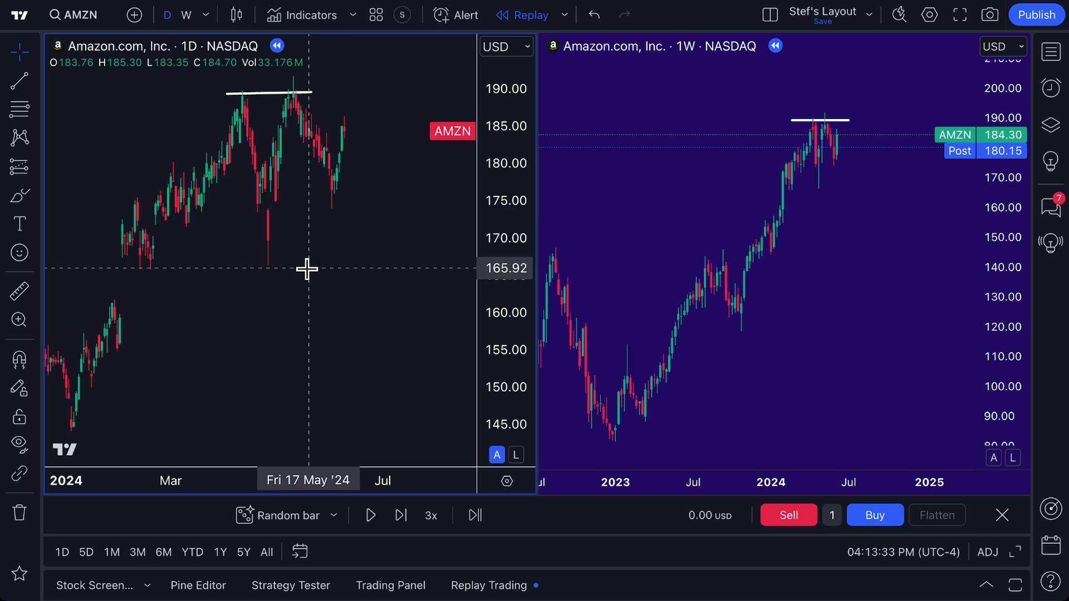
left_click(648, 216)
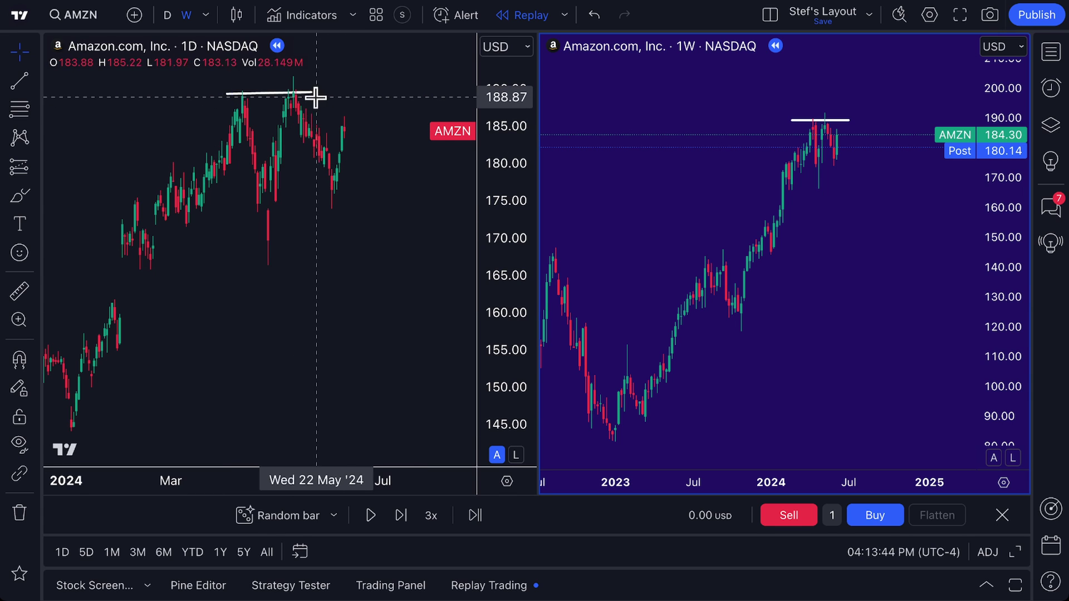
left_click_drag(308, 92, 417, 93)
left_click_drag(850, 119, 875, 119)
left_click(659, 109)
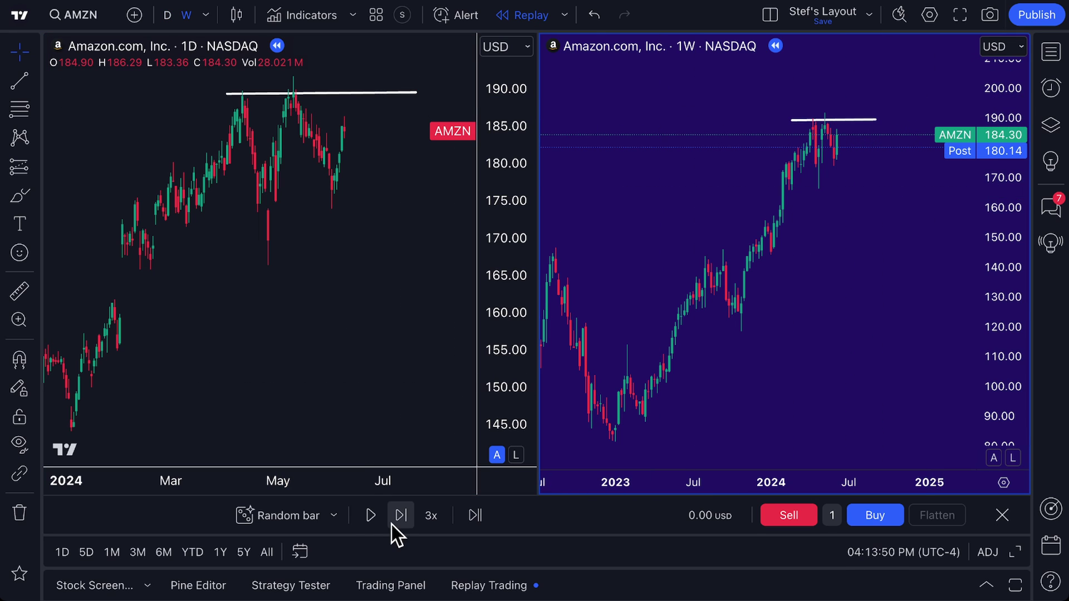
- Advance the replay in two more stretches, comparing both charts in between, and pause once price reaches the trend lines again
left_click(365, 517)
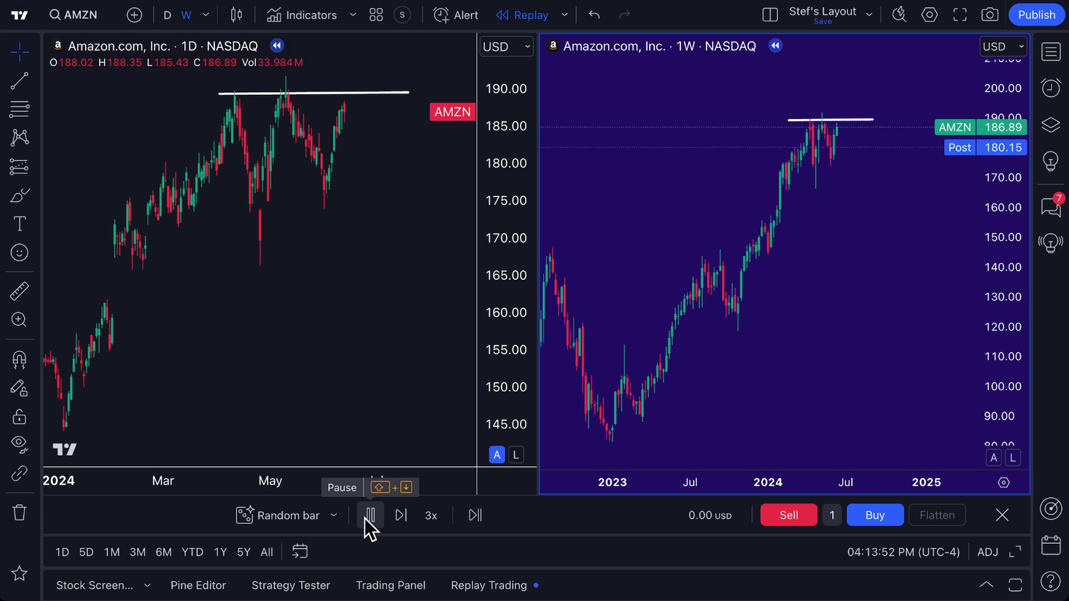
left_click(366, 518)
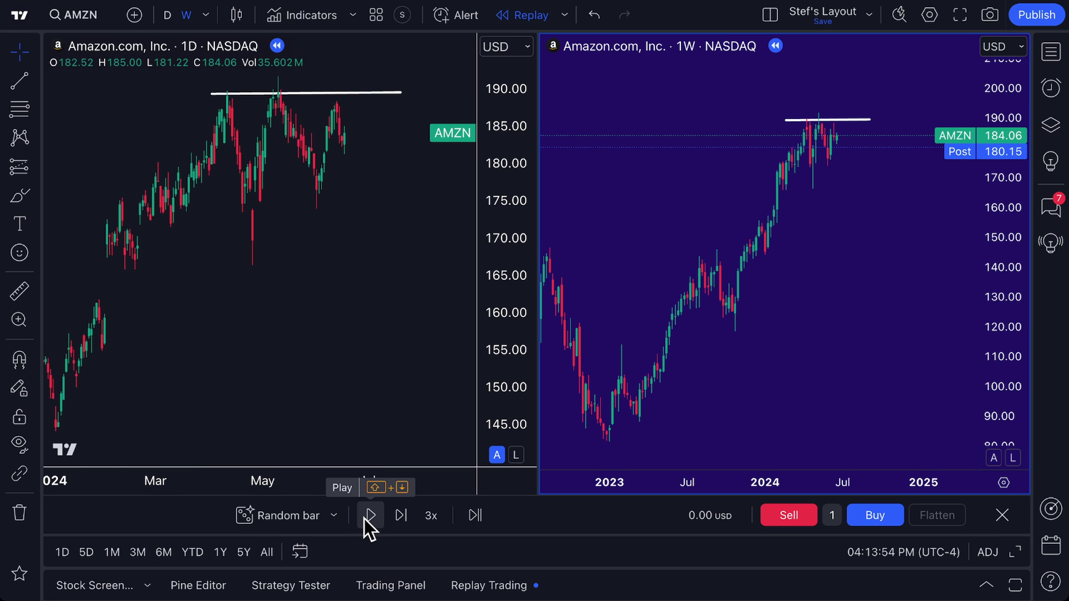
left_click(353, 262)
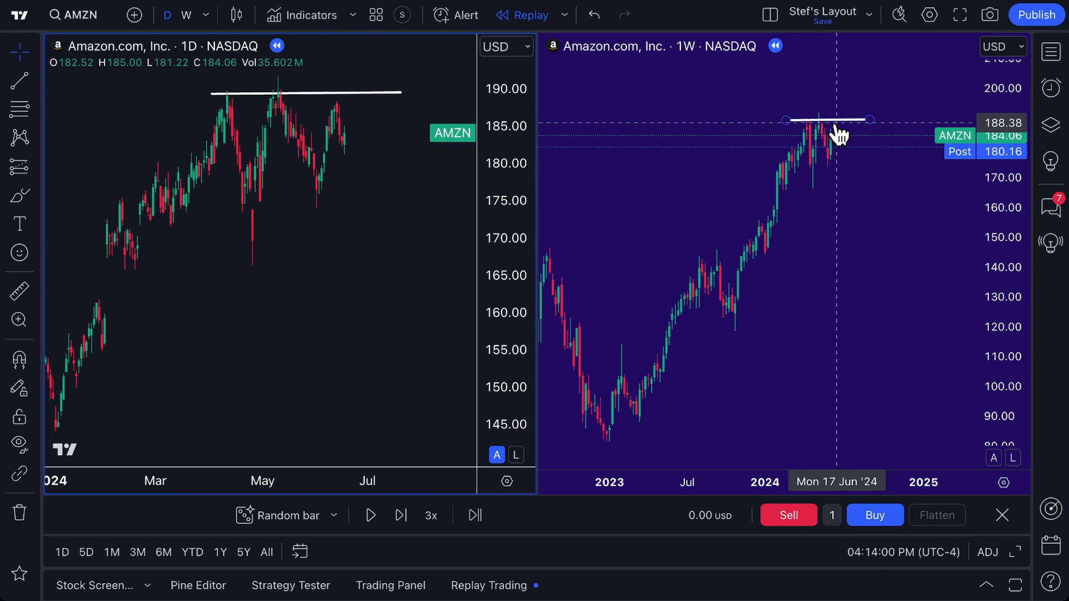
left_click(753, 251)
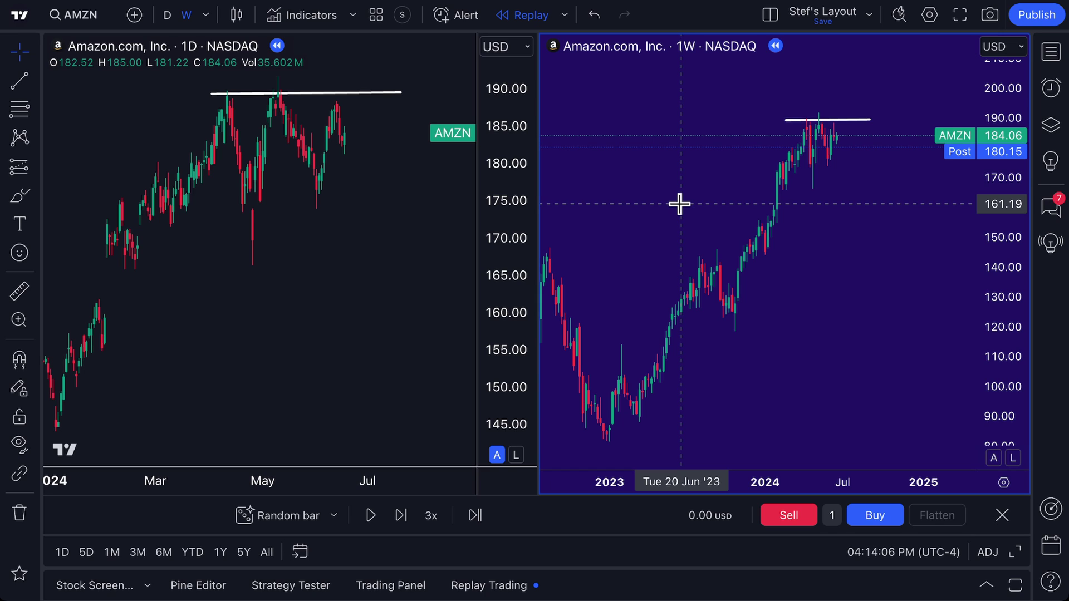
left_click(361, 264)
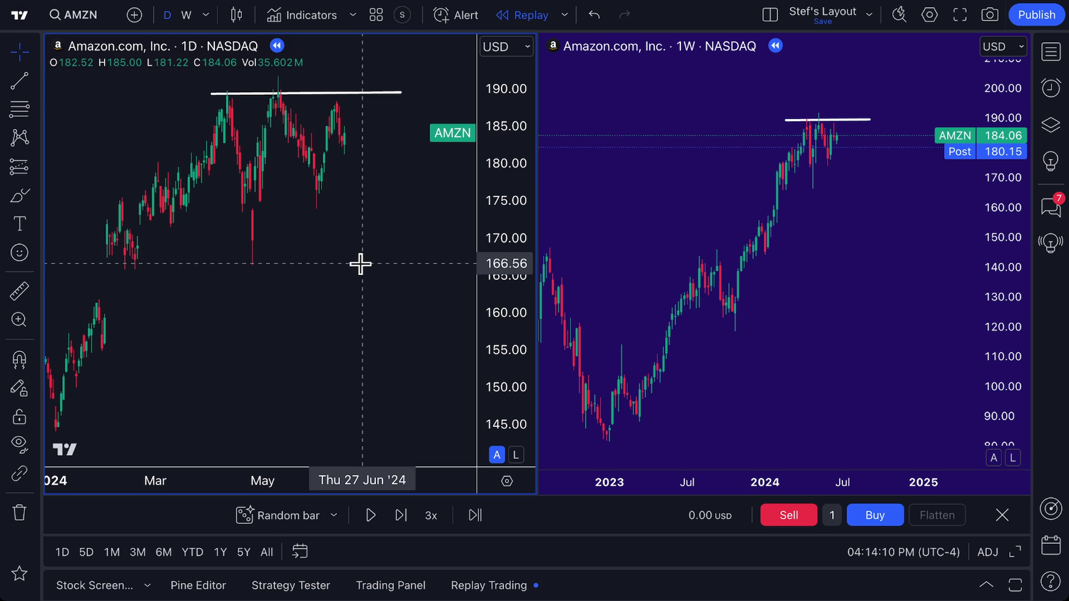
left_click(363, 514)
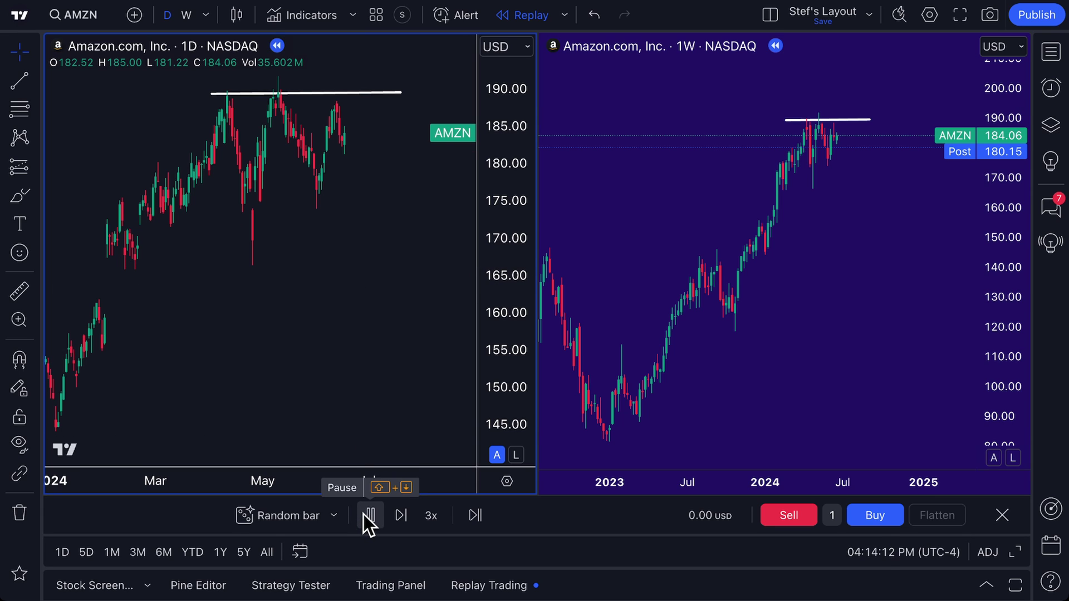
left_click(363, 515)
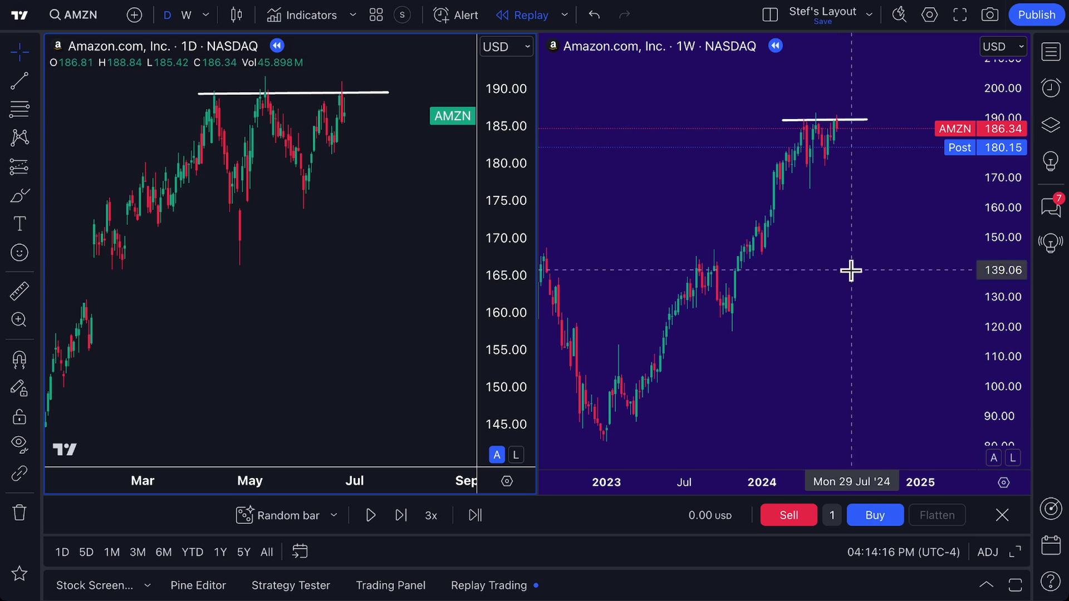
- Set the order quantity to 5, sell Amazon on the daily chart and check the position against the weekly chart
left_click(833, 516)
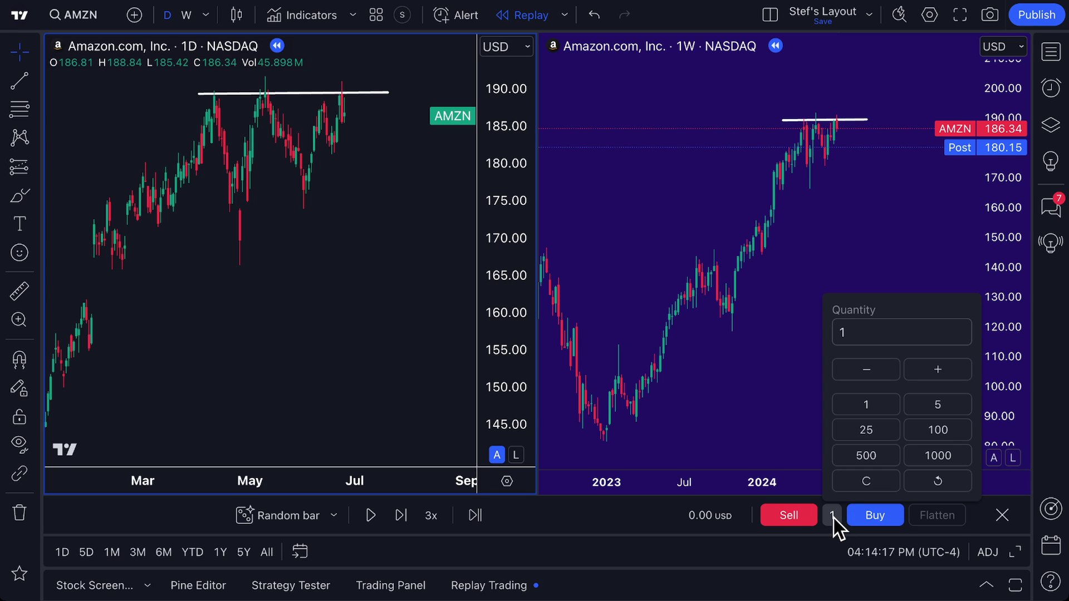
left_click(927, 410)
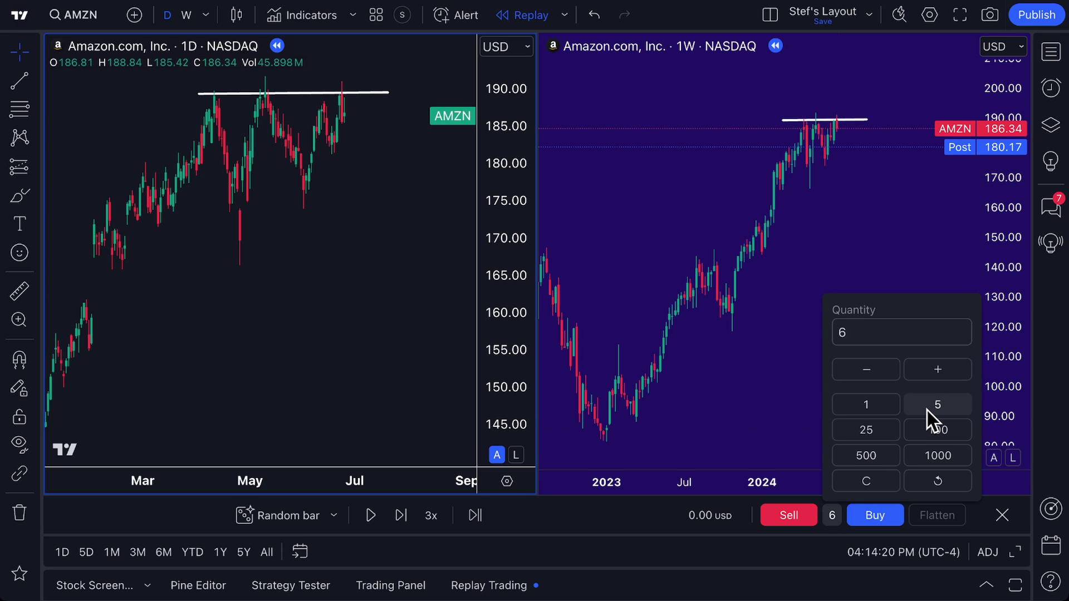
left_click(862, 332)
key("BackSpace")
type("5")
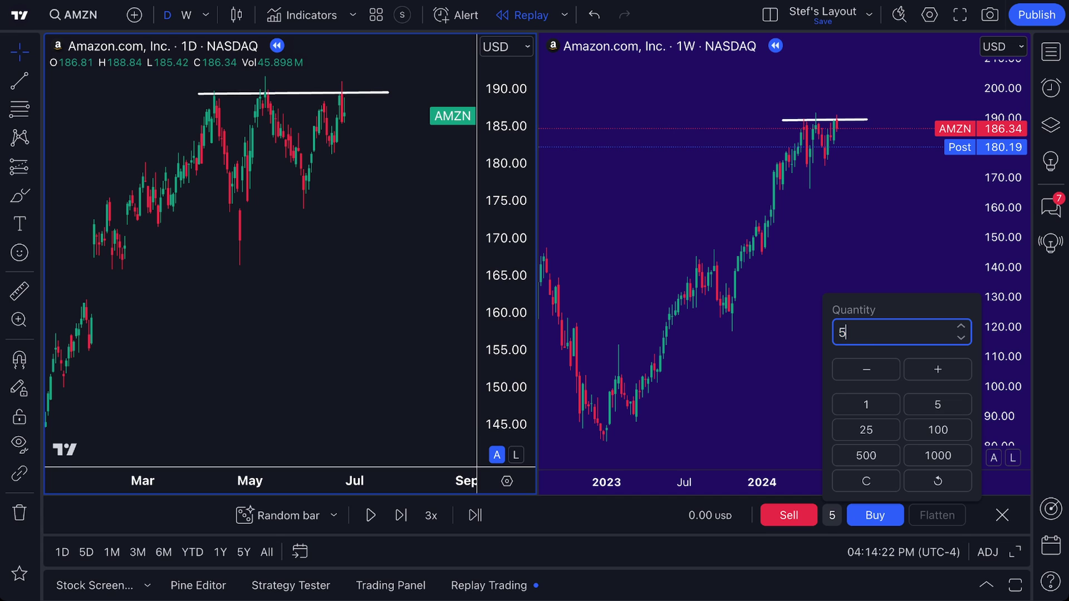
left_click(804, 510)
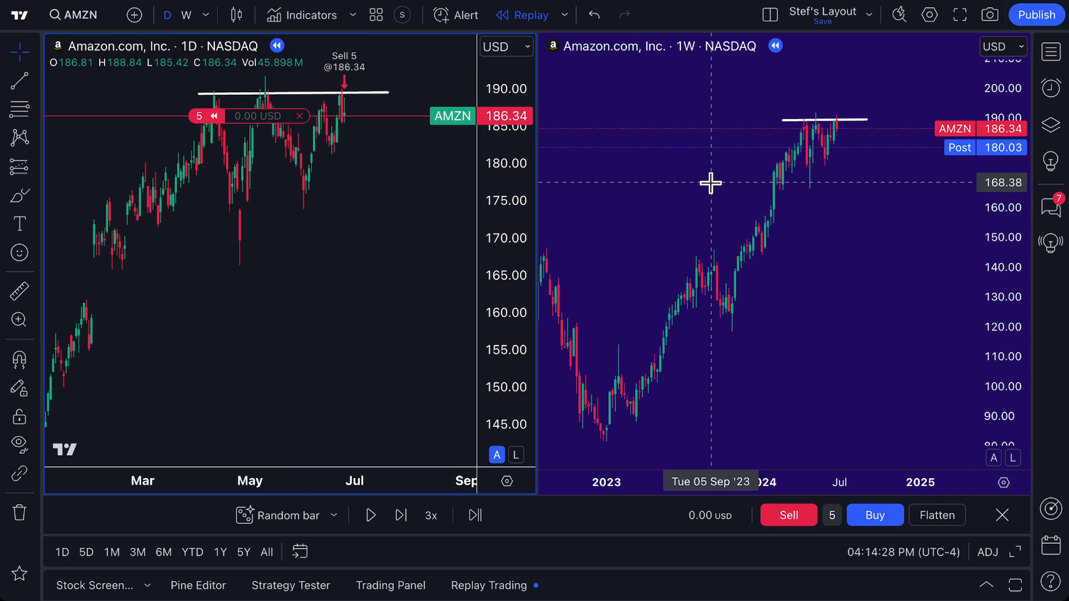
left_click(805, 167)
left_click(351, 262)
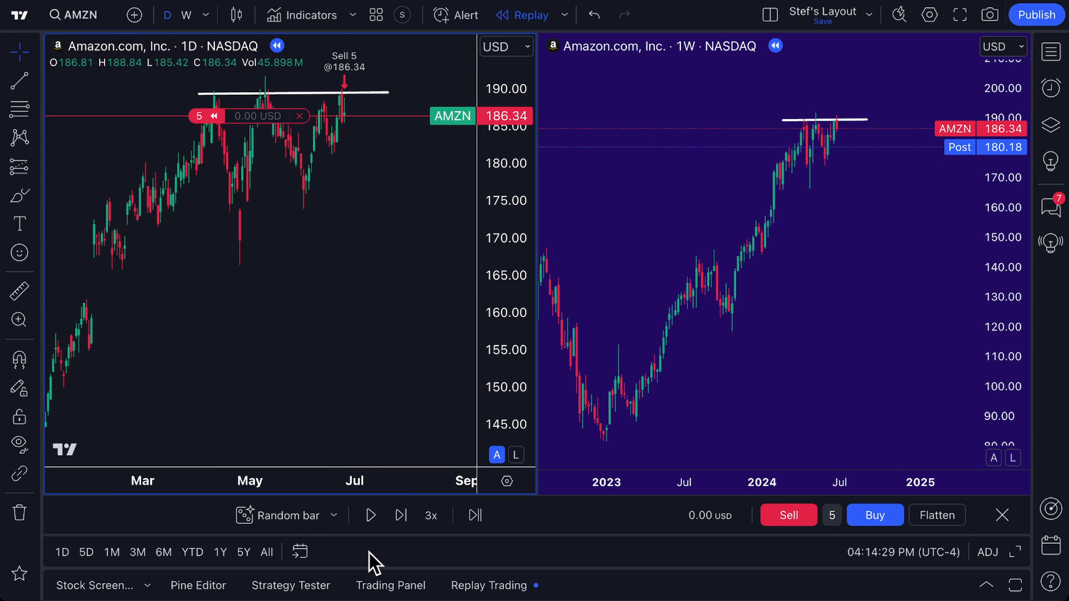
- Run the Amazon replay forward briefly, pause it above the trend lines and compare the daily and weekly charts
left_click(369, 513)
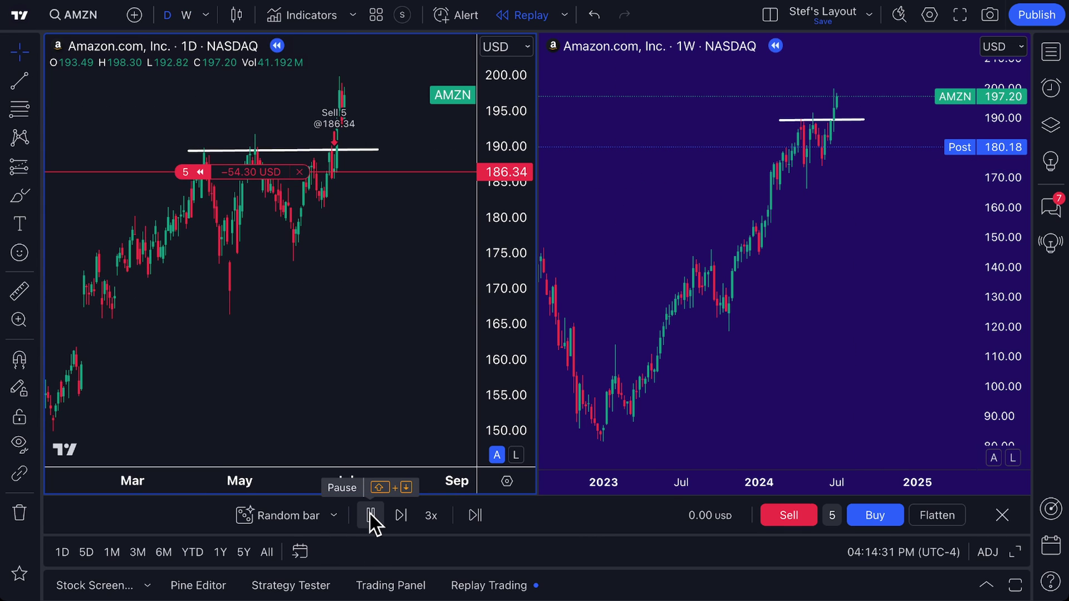
left_click(369, 514)
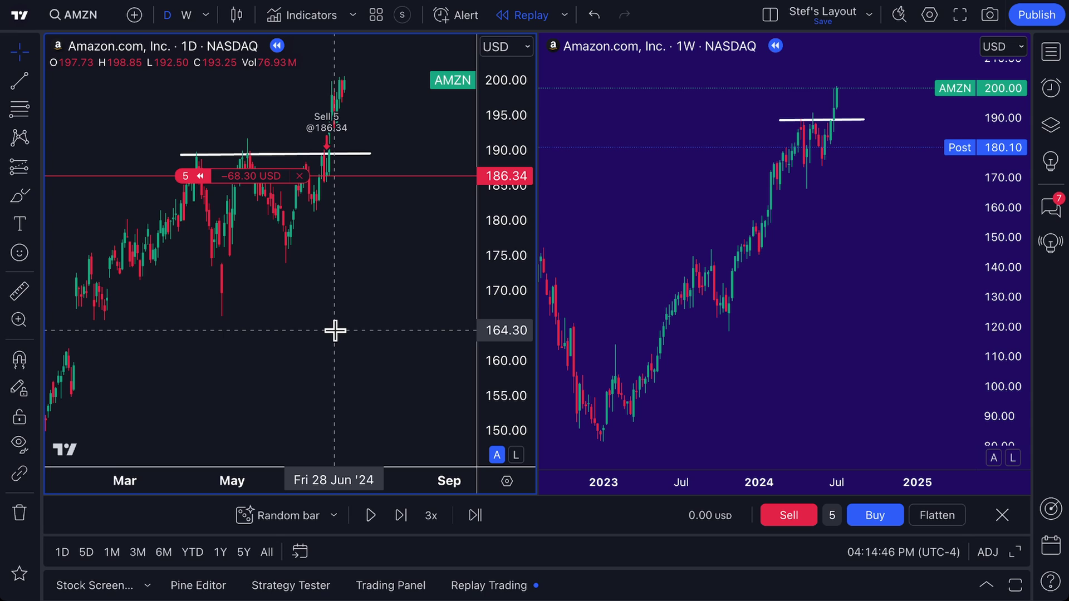
left_click(688, 181)
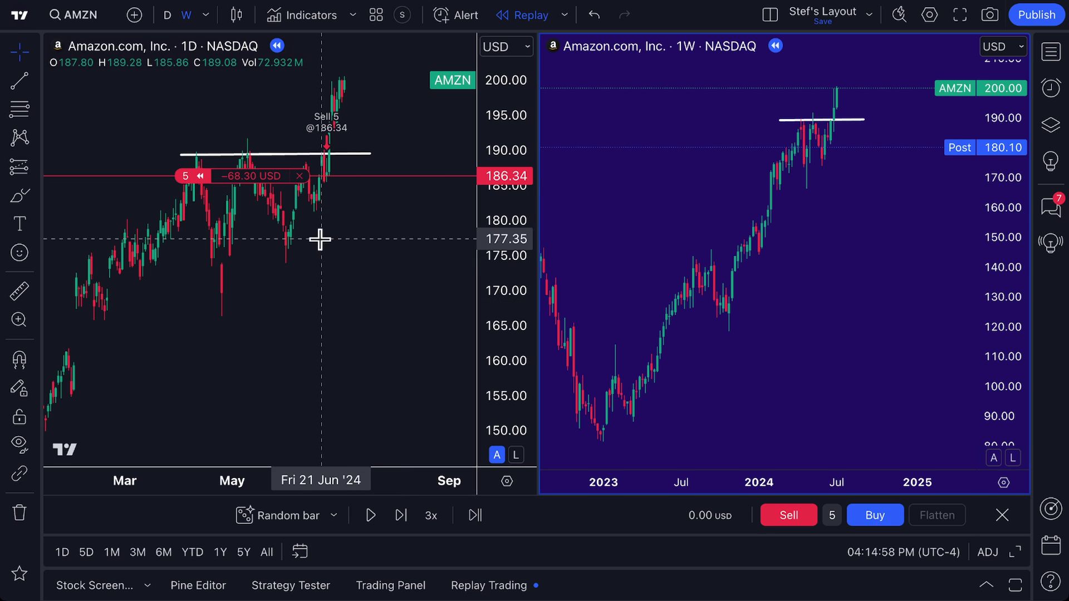
- Check the stop loss control on the daily chart's short position, then flatten the position
mouse_move(191, 185)
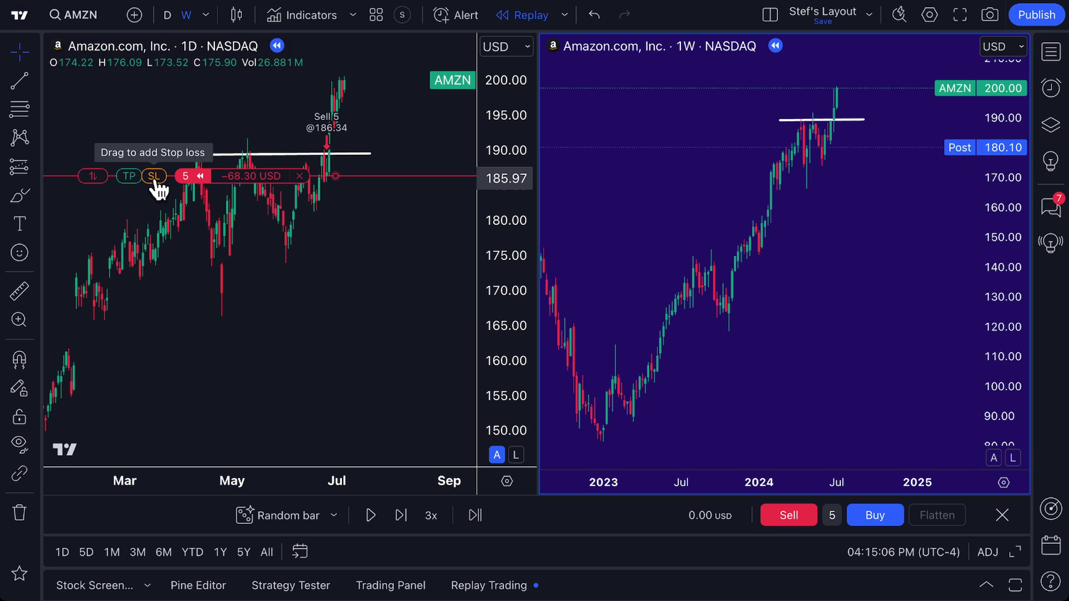
left_click(363, 237)
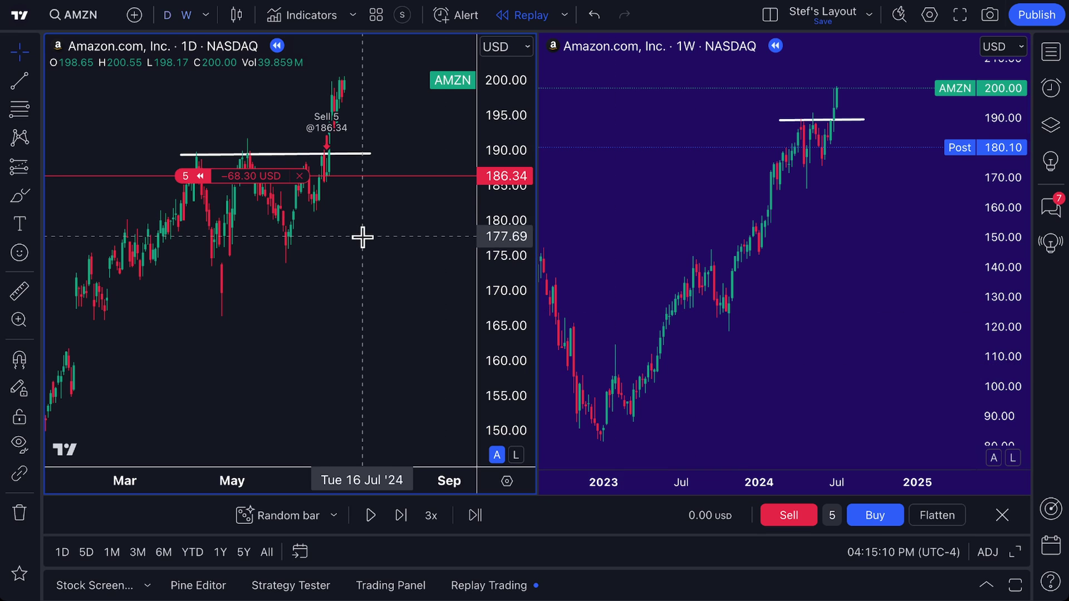
left_click(913, 514)
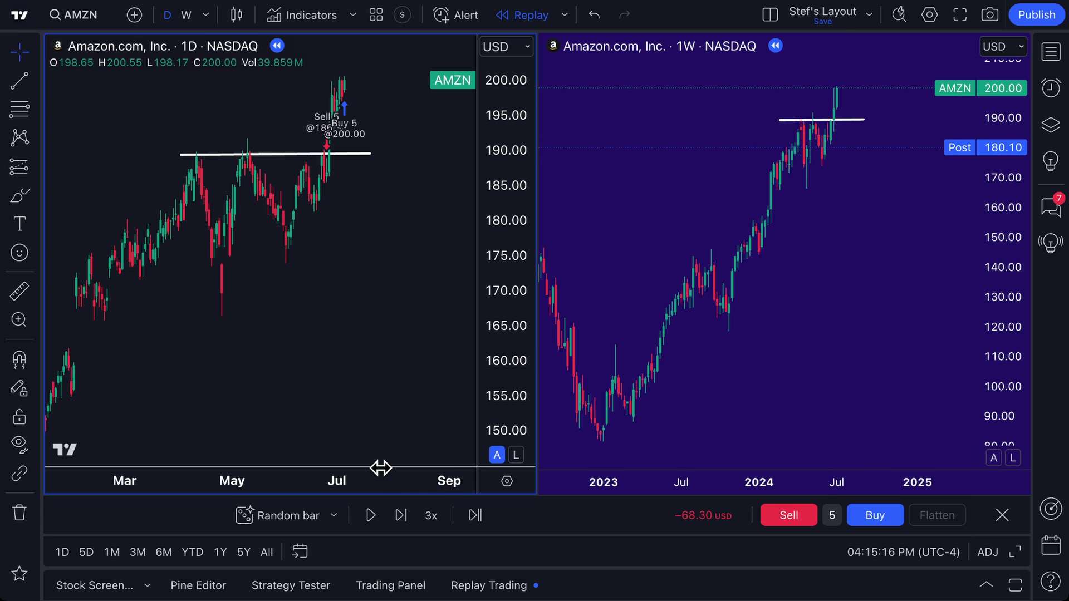
- Run the replay through to the end of the available data and dismiss the session results
left_click(372, 517)
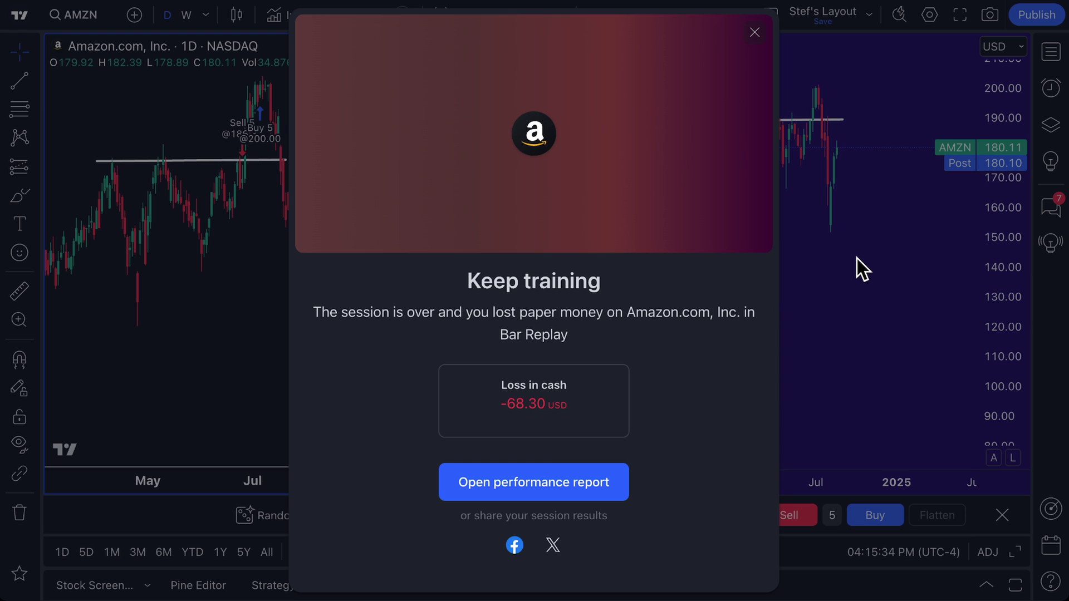
left_click(755, 32)
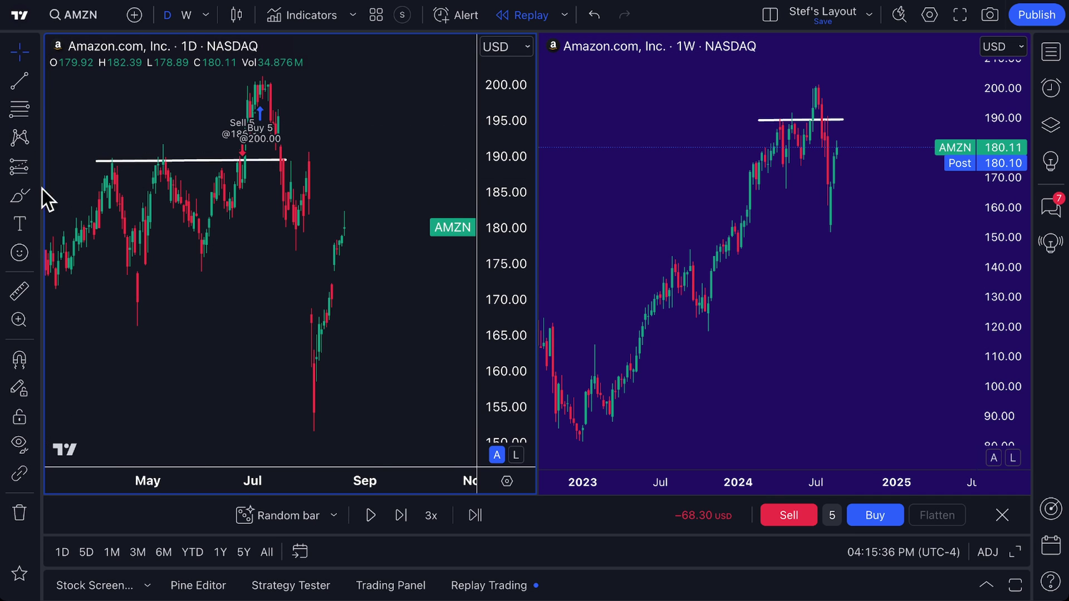
- Draw freehand brush marks at the recent price action on the weekly chart, undo them and restore the cross cursor
left_click(20, 196)
mouse_move(862, 65)
left_mouse_down()
mouse_move(829, 82)
mouse_move(822, 190)
mouse_move(837, 175)
left_mouse_up()
key("ctrl+z")
key("ctrl+z")
key("ctrl+z")
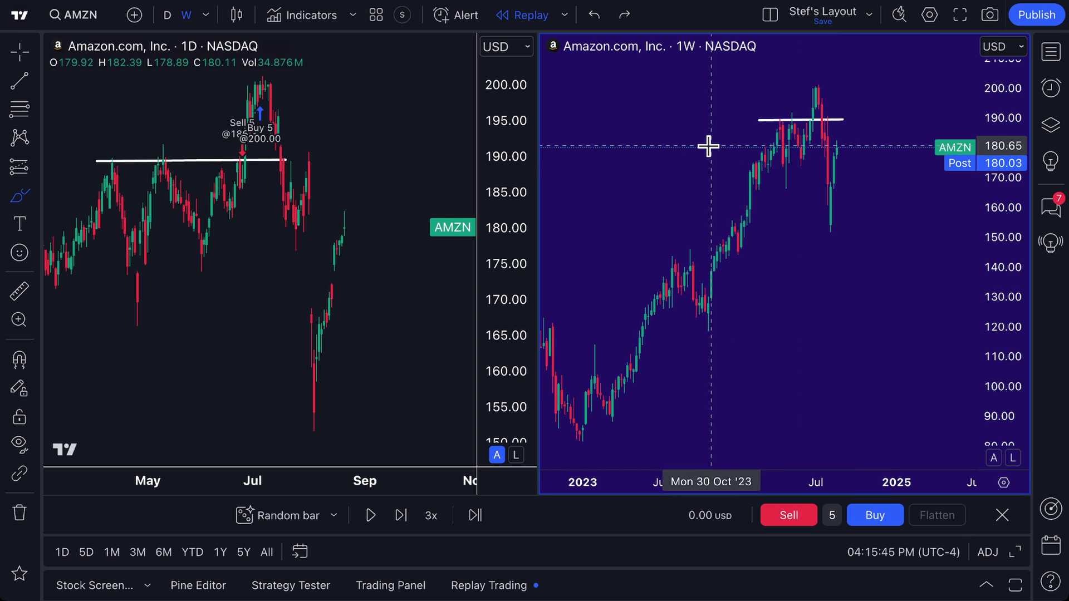
left_click(18, 55)
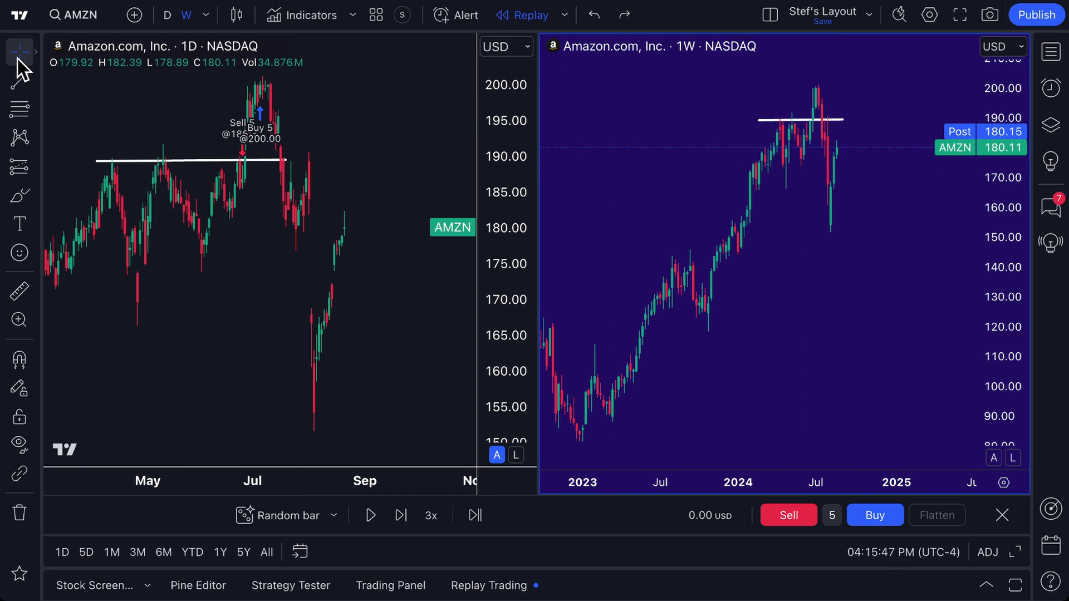
- Compare the daily and weekly charts and review the layout's sync options without changing them
left_click(385, 109)
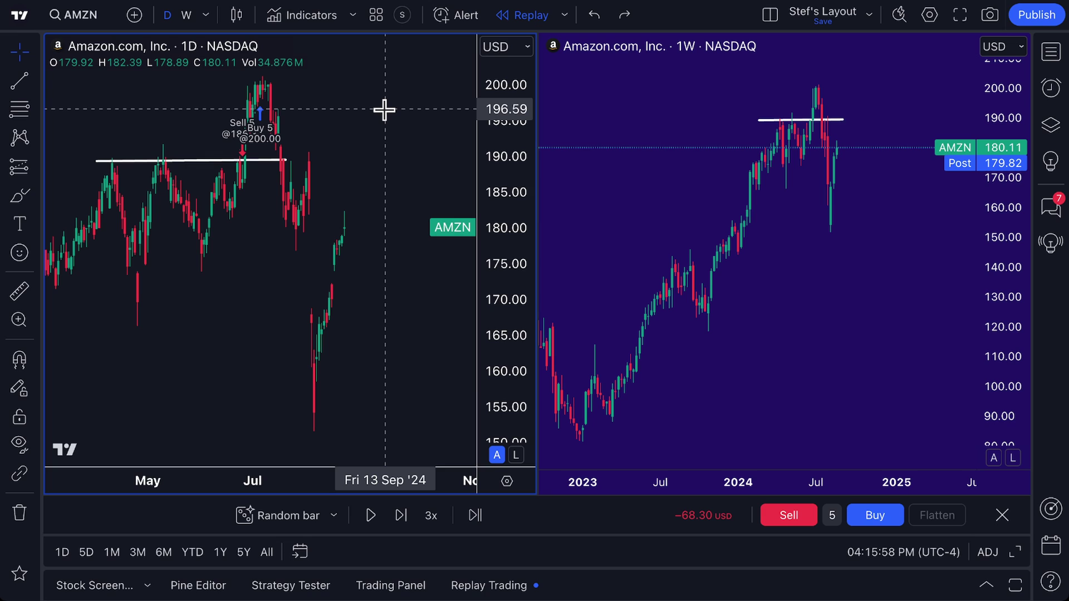
left_click(667, 96)
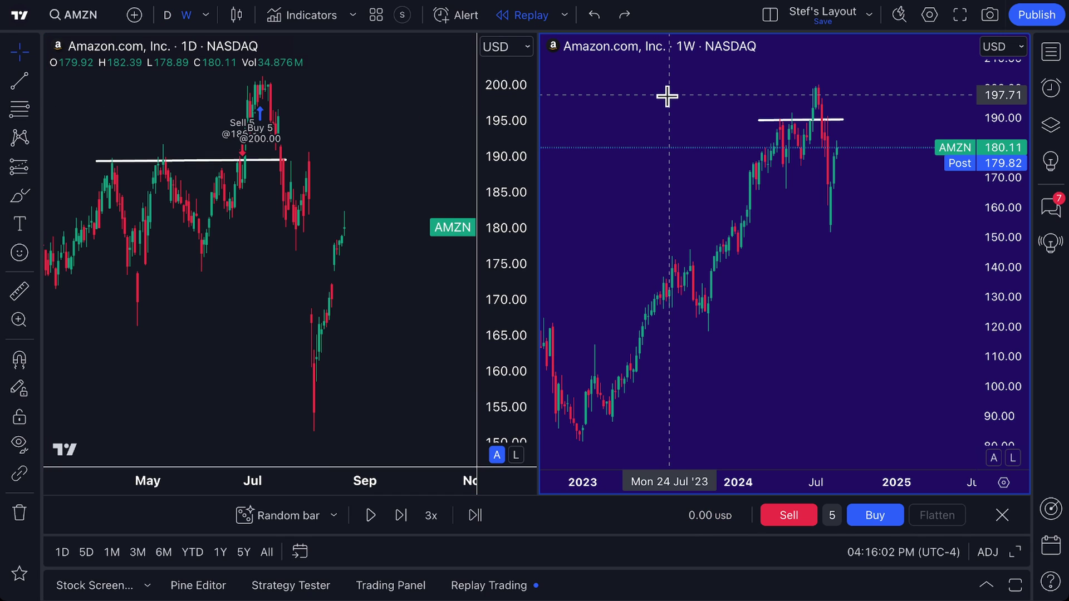
left_click(774, 17)
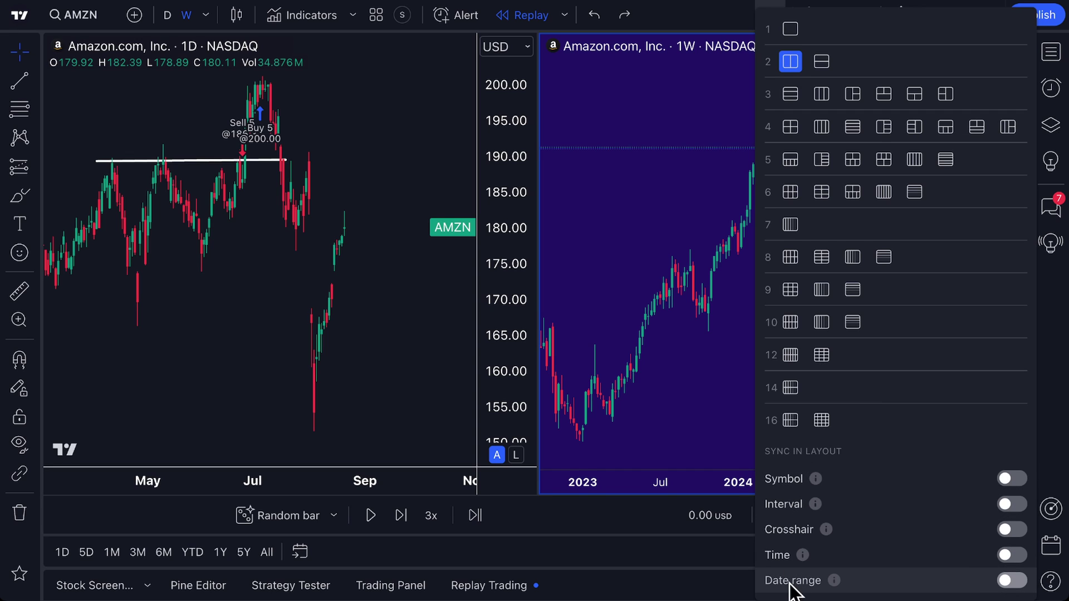
left_click(701, 163)
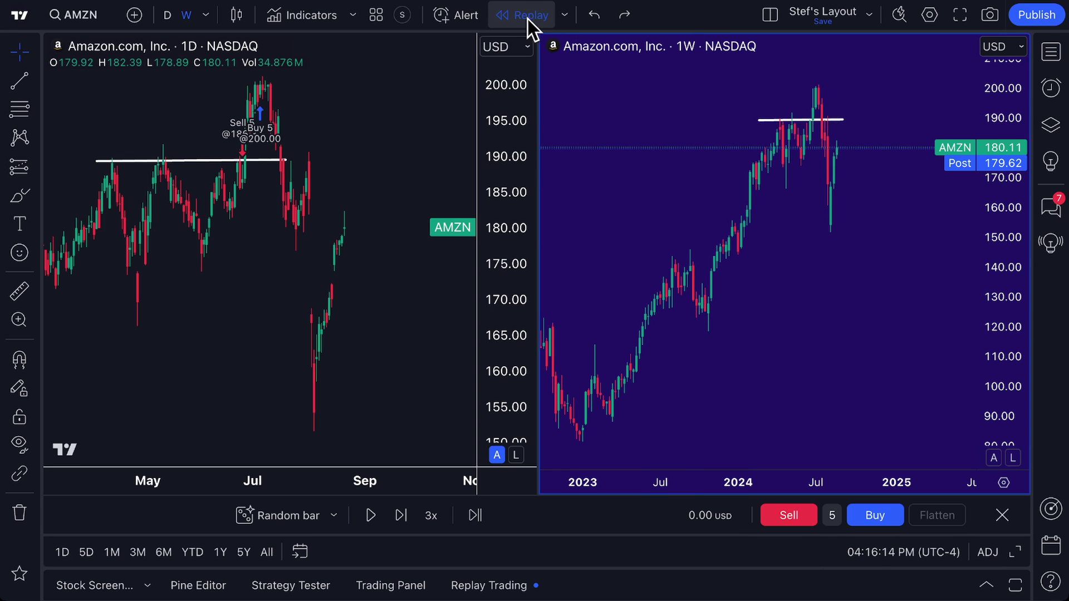
- Switch to a single-chart layout showing the daily Amazon chart and exit Bar Replay
left_click(770, 22)
left_click(788, 29)
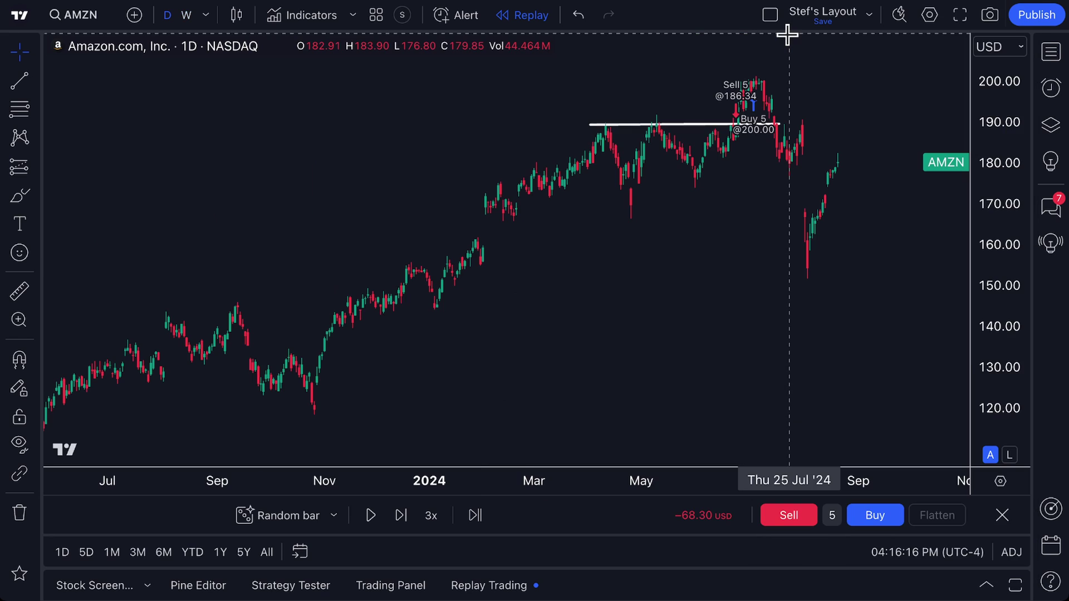
left_click(519, 17)
left_click(673, 338)
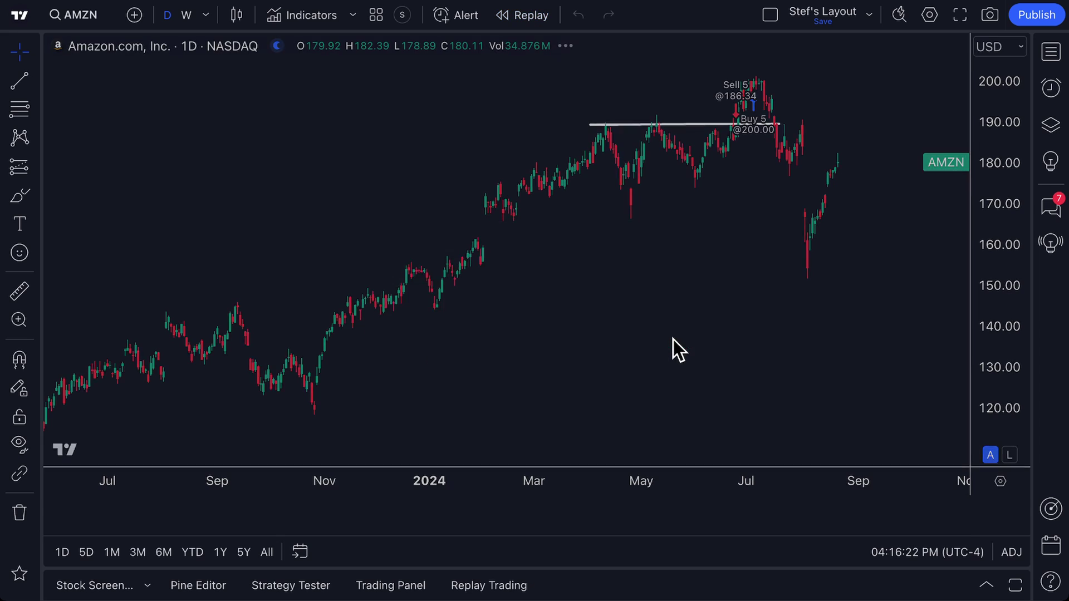
scroll(490, 339, "up", 3)
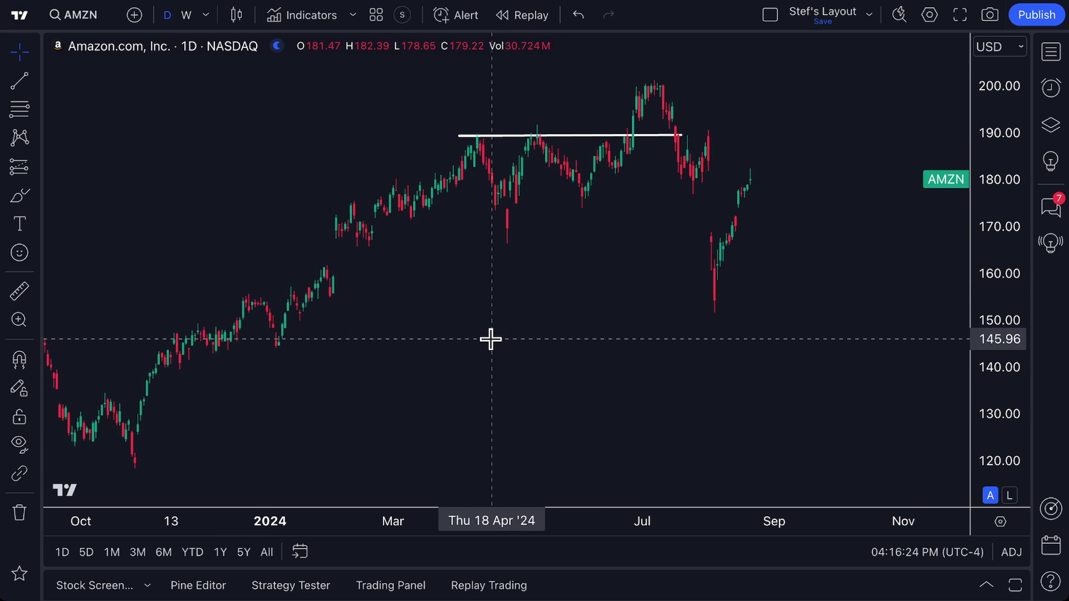